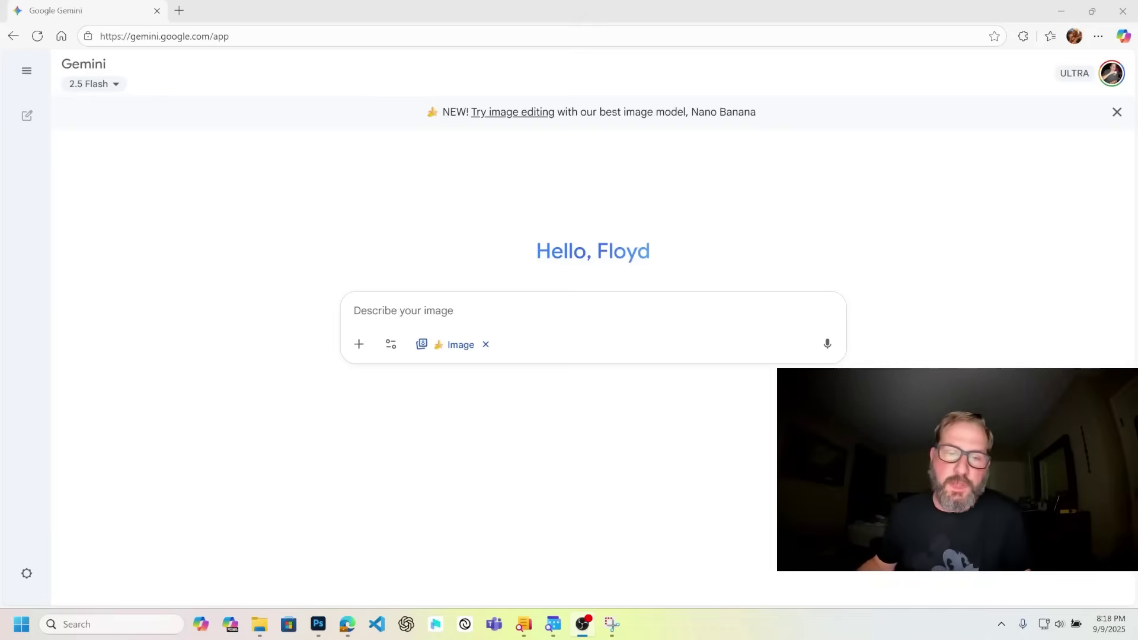
Step: Generate an image with the prompt "Create a widescreen image of an old British wildlife show host. He is holding a small box."
left_click(408, 312)
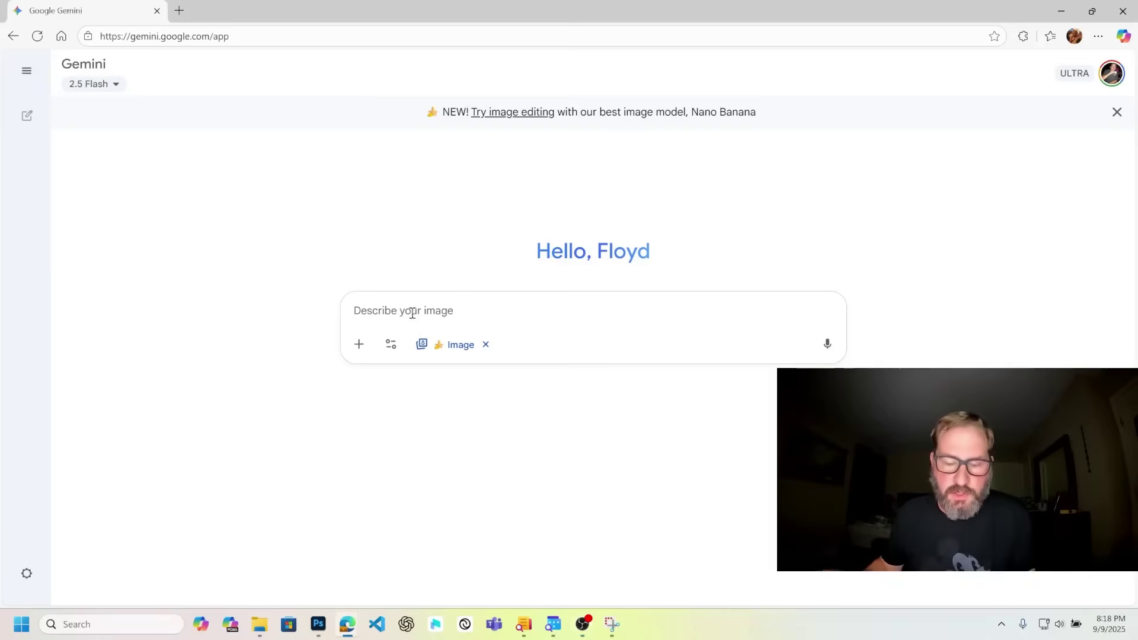
type("Cre")
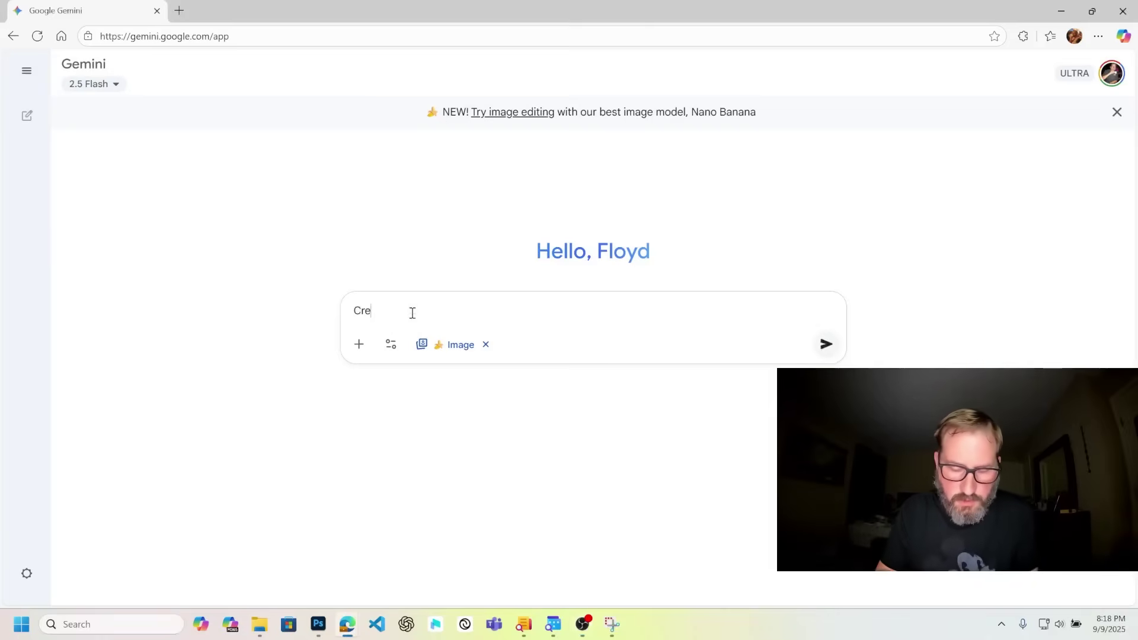
type("ate a widescre")
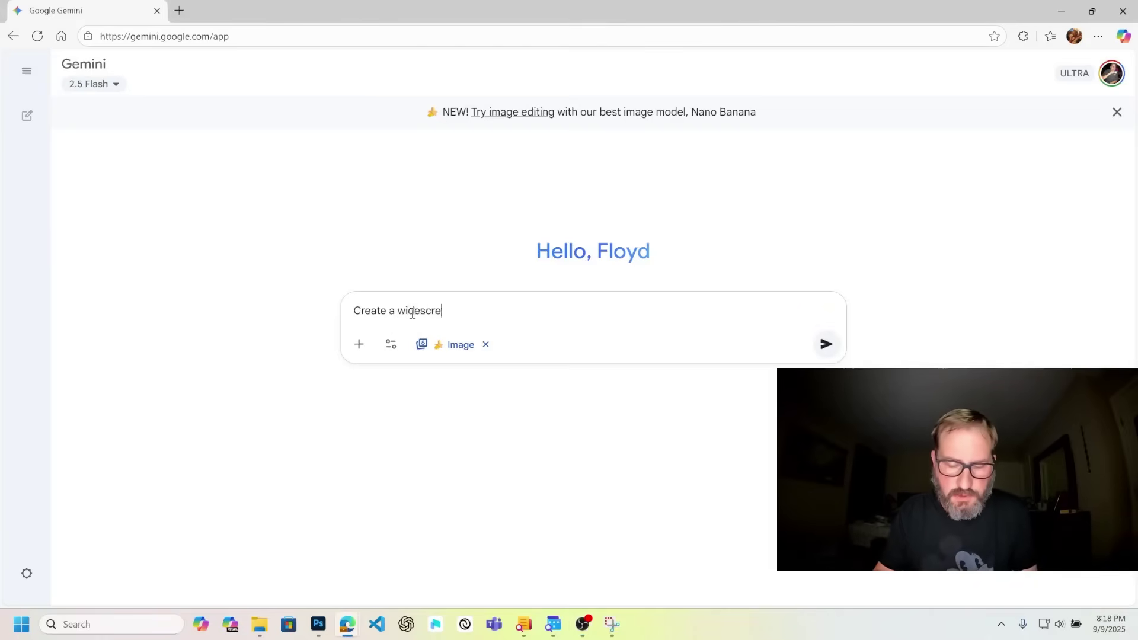
type("en image of a")
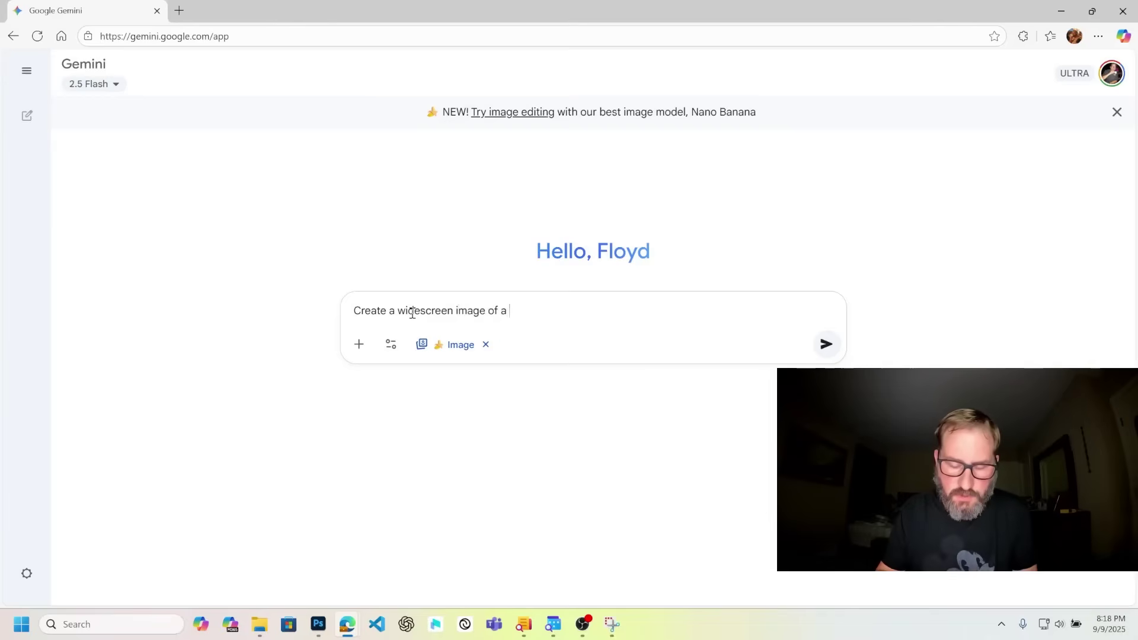
type("n old ")
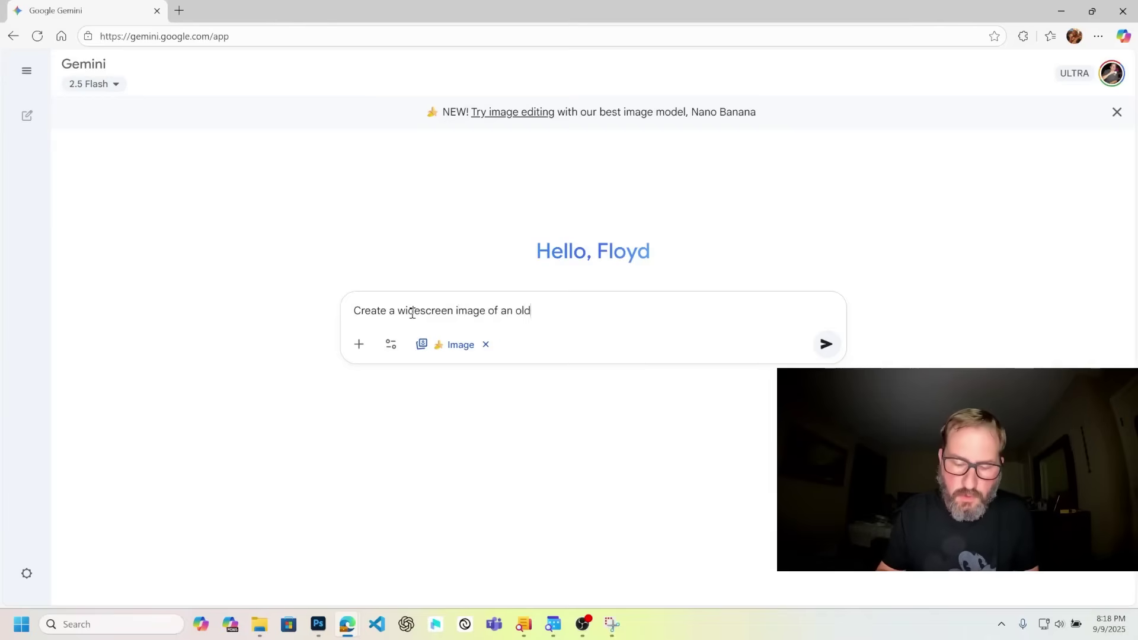
type("British wildlife")
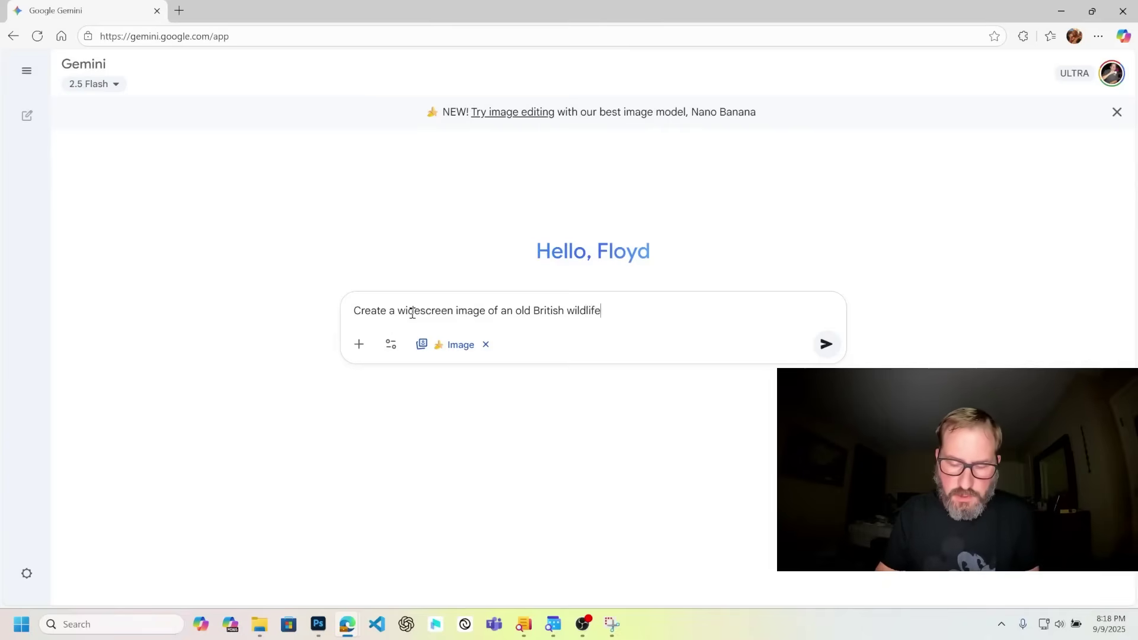
type(" sho")
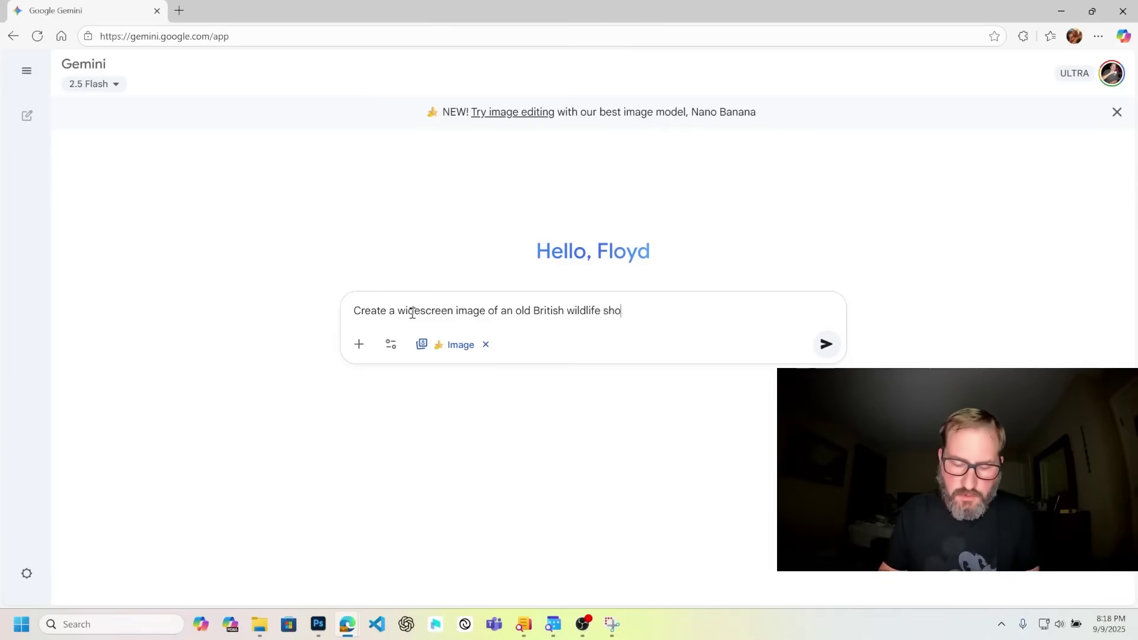
type("w host. He is holding a small box.")
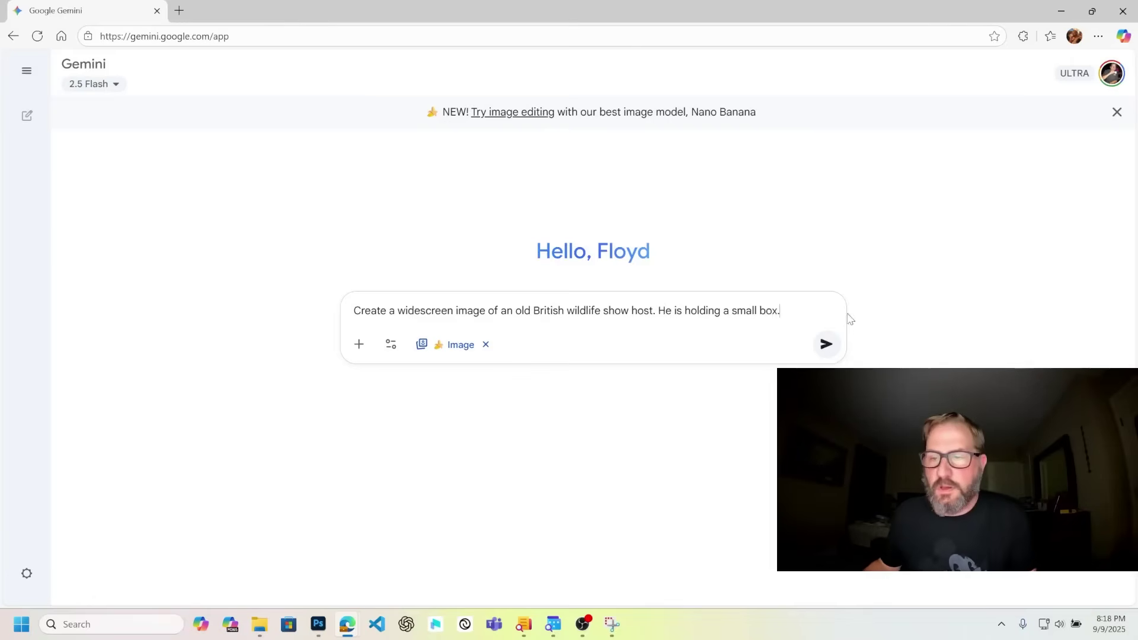
left_click(828, 345)
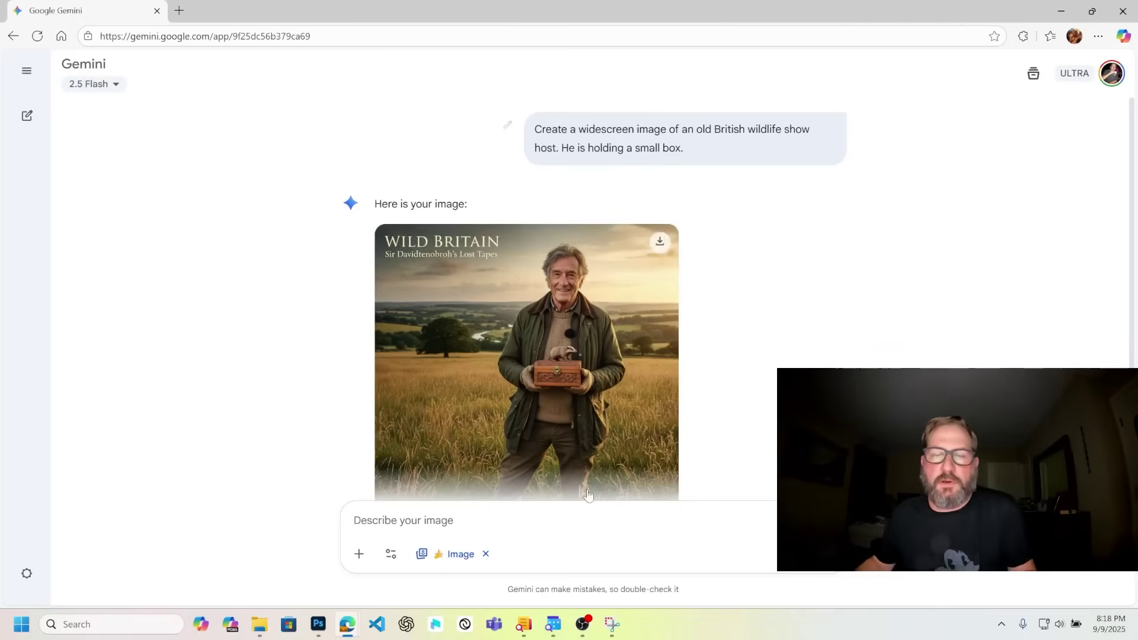
Step: Request an edit of the generated image with the prompt "Remove the text and make this widescreen"
scroll(604, 386, "down", 2)
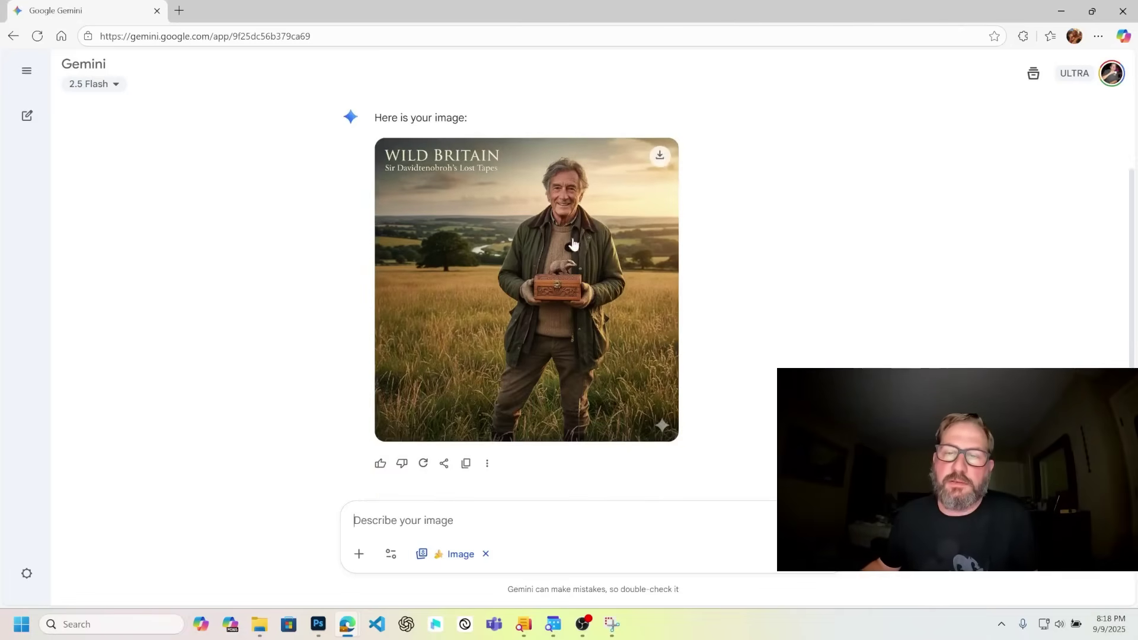
type("Remove the ")
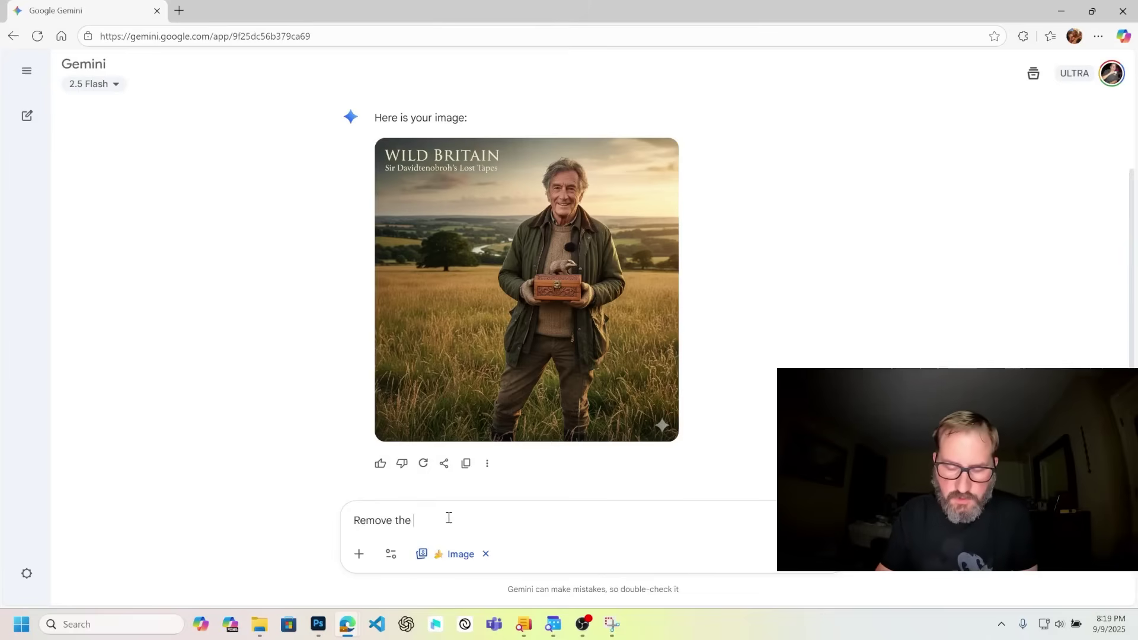
type("text and make this ")
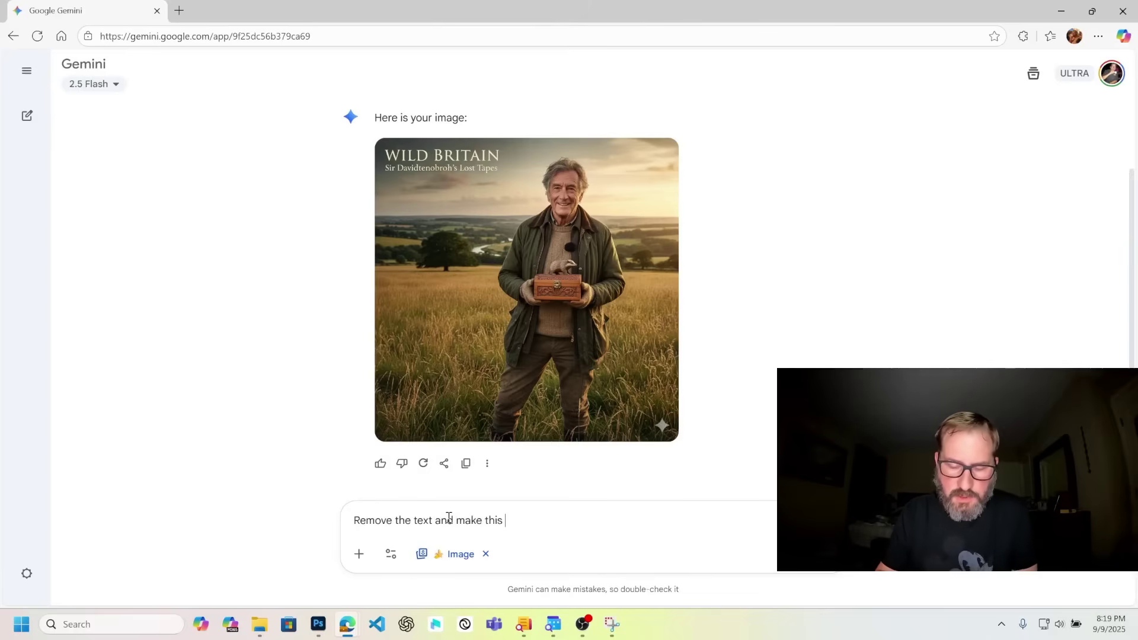
type("widescreen")
key("Return")
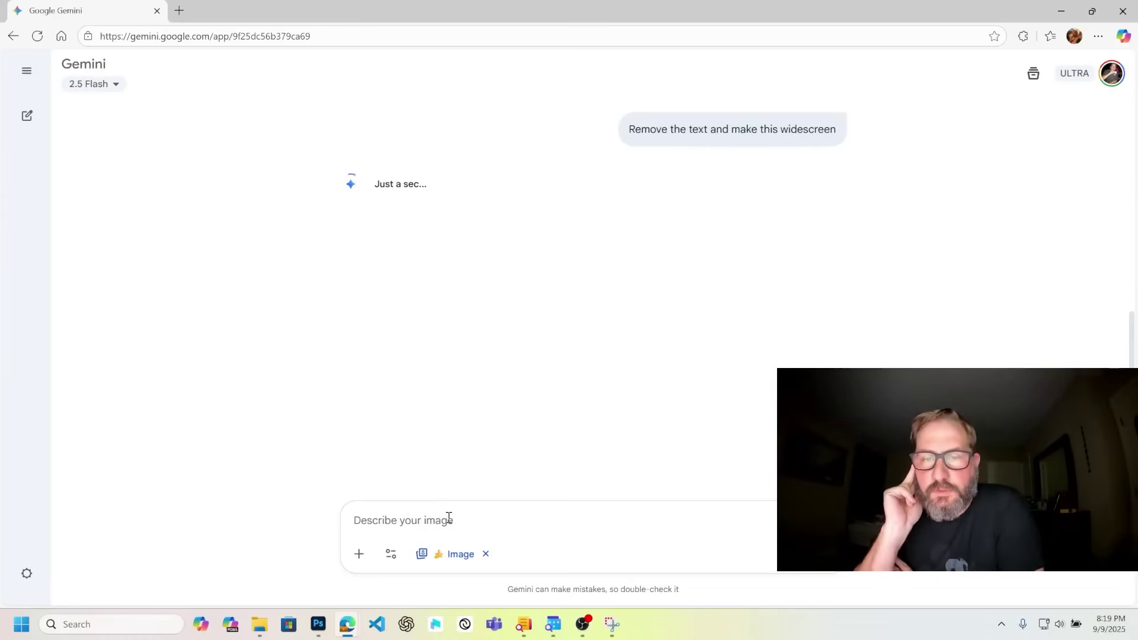
Step: Request a new shot with the prompt "Give me a close up of the man as he opens the box"
scroll(683, 363, "up", 5)
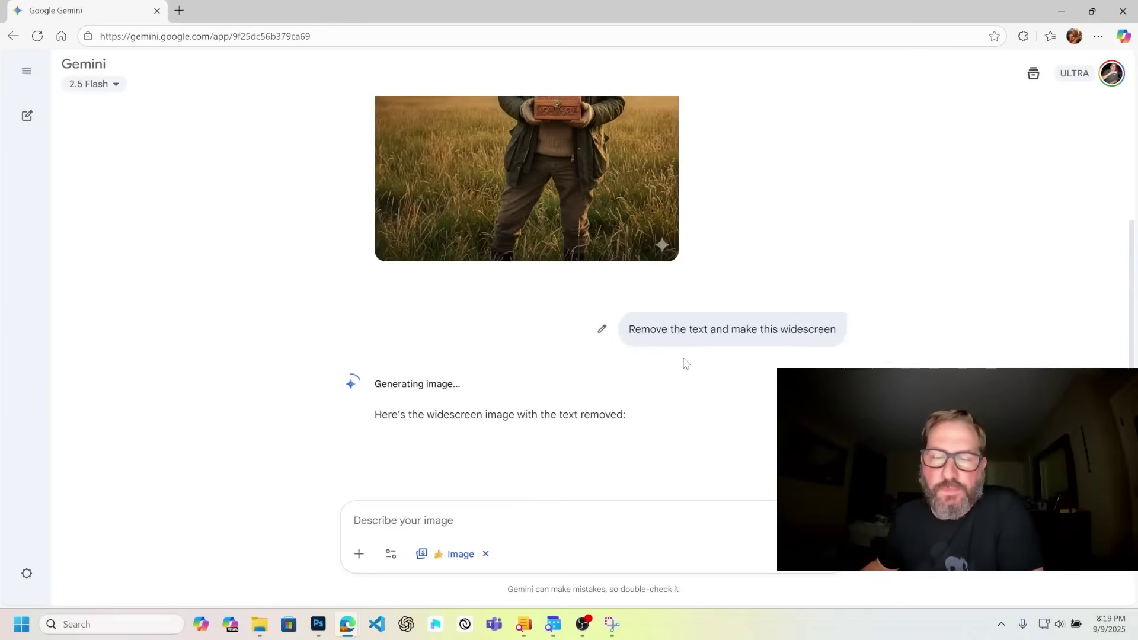
scroll(687, 363, "up", 2)
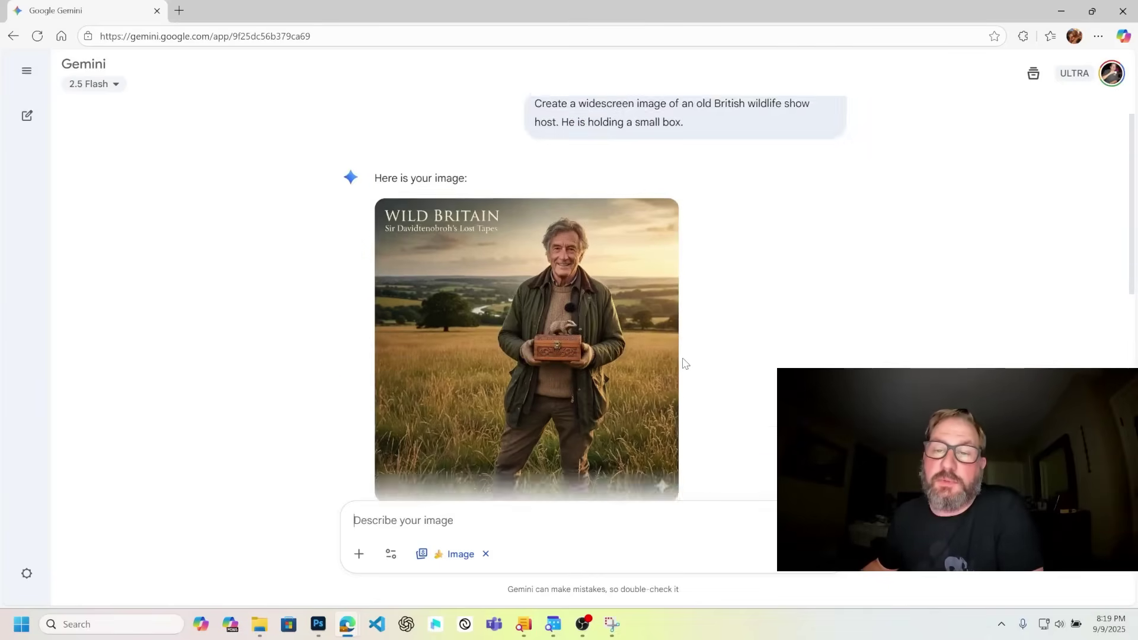
scroll(684, 364, "down", 6)
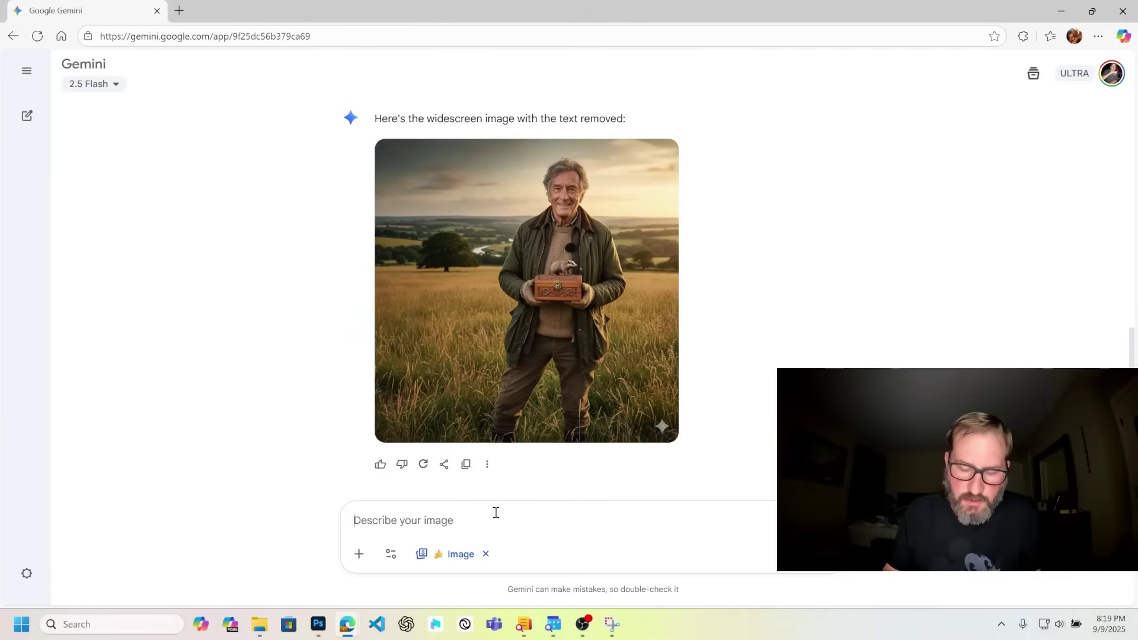
type("Give me a close up of the man as he opens the box.")
key("Return")
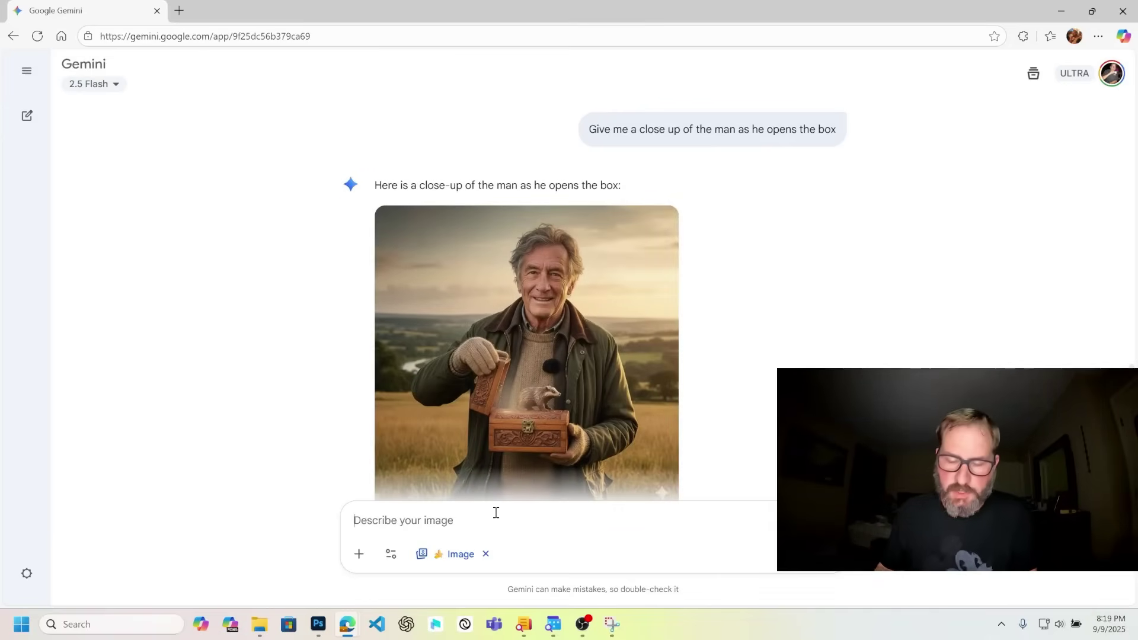
Step: Request a correction with the prompt "The box isn't open. I want it opened, and him looking into it"
type("The box isn't open. I want it opened, and him lo")
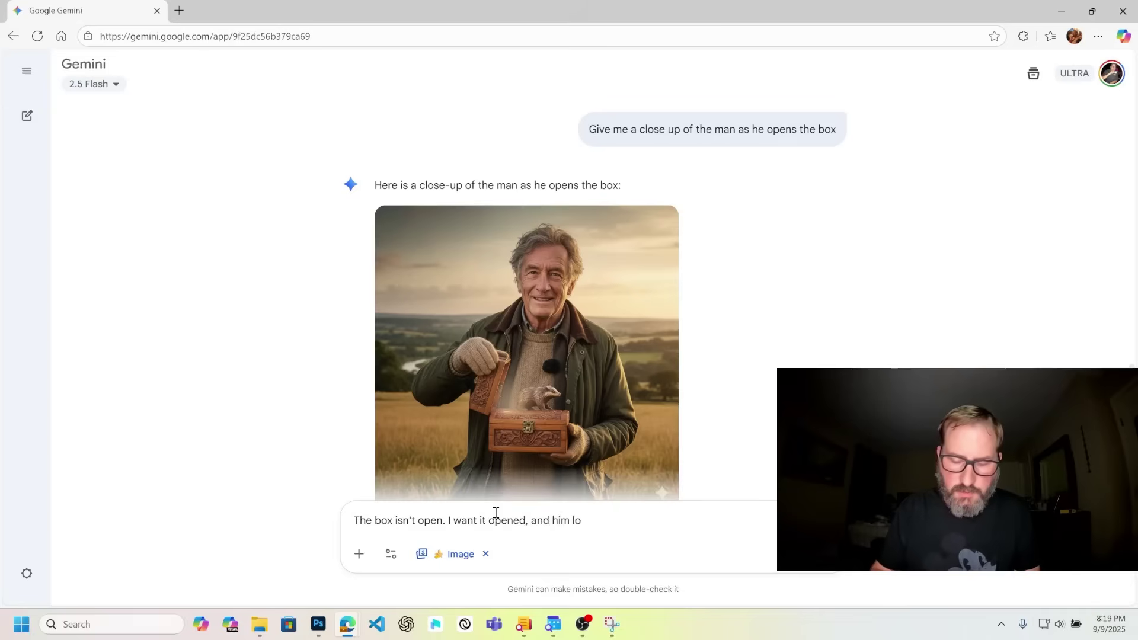
type("oking into it")
key("Return")
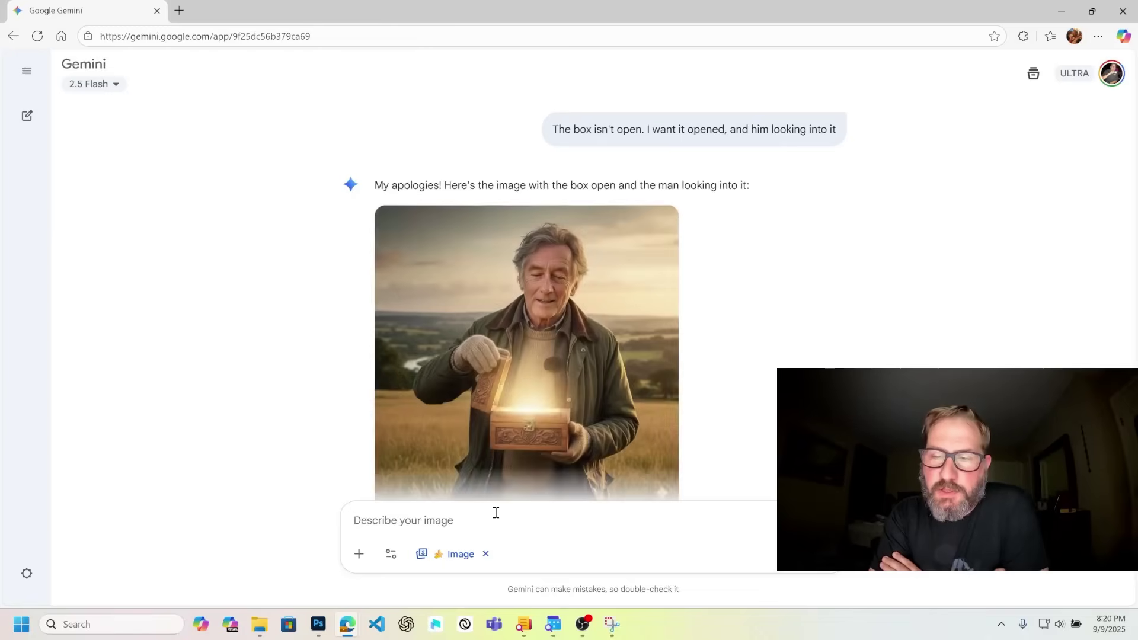
scroll(624, 286, "up", 5)
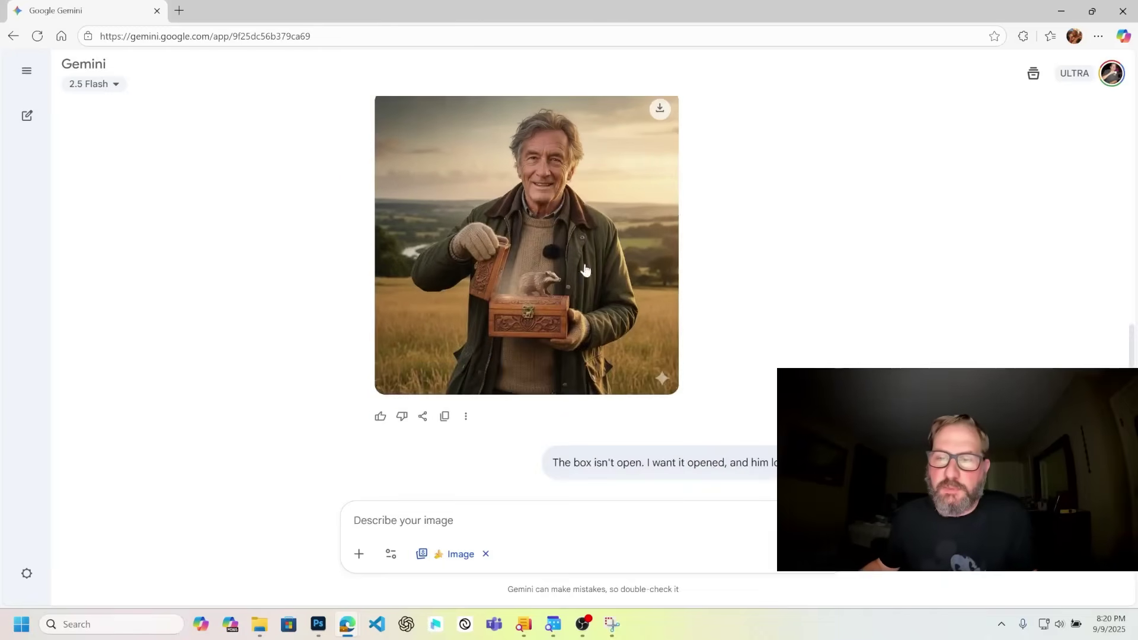
scroll(546, 263, "up", 10)
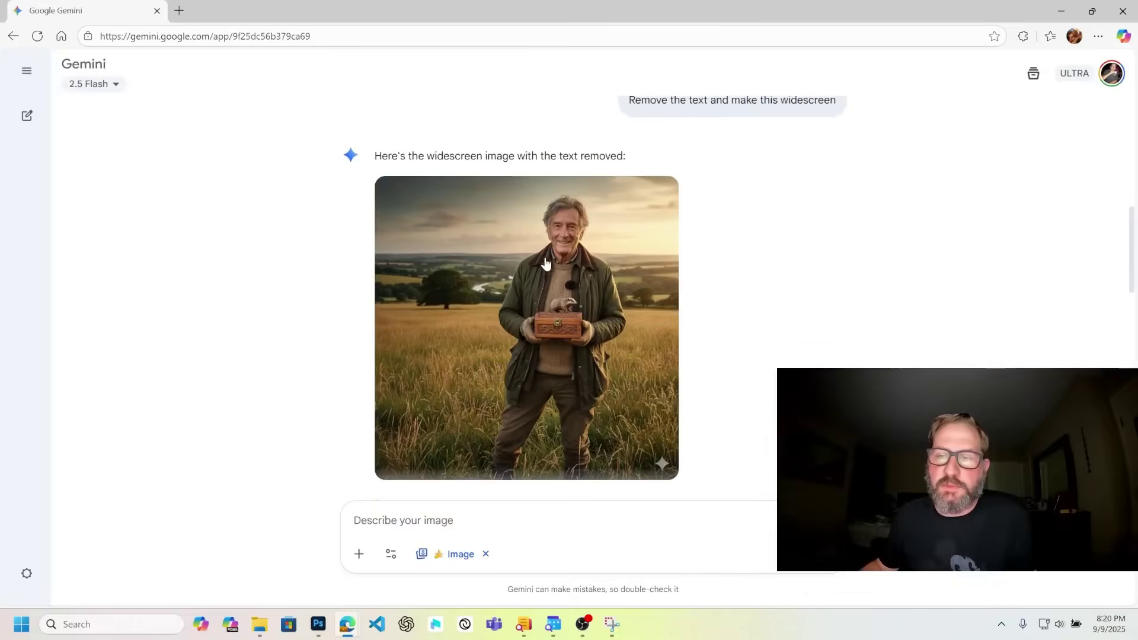
scroll(584, 308, "down", 10)
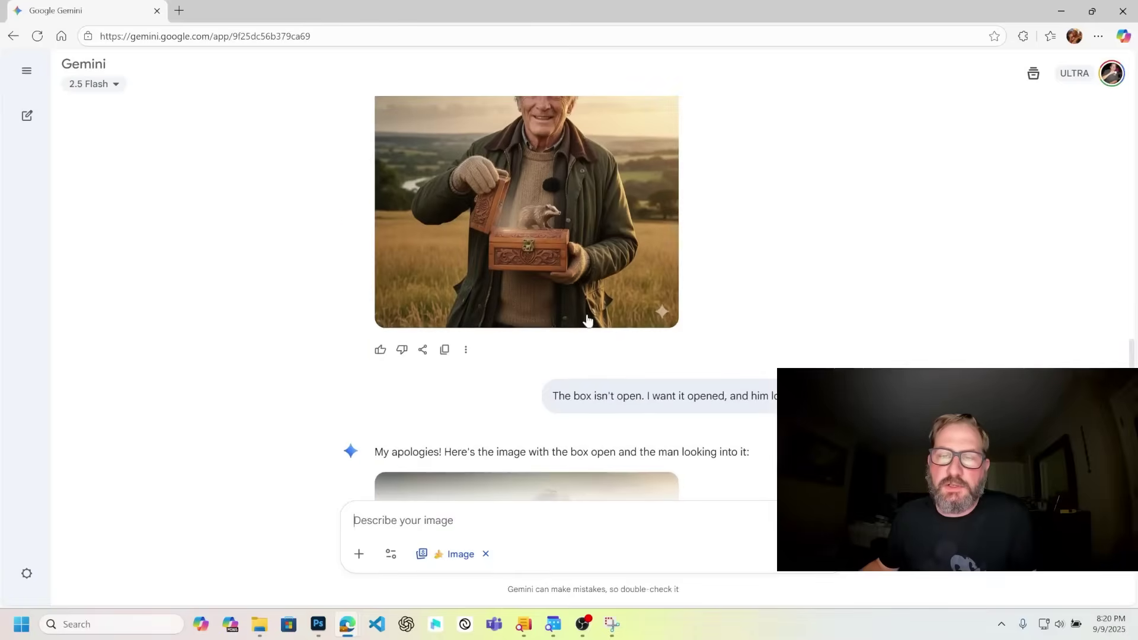
scroll(587, 320, "down", 5)
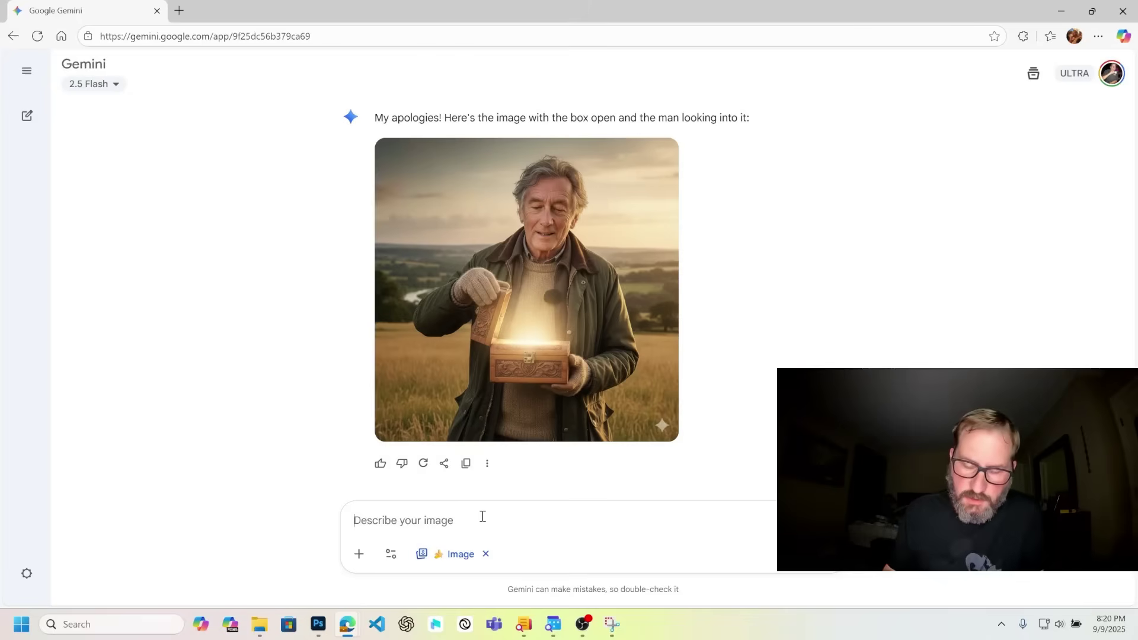
type("I want")
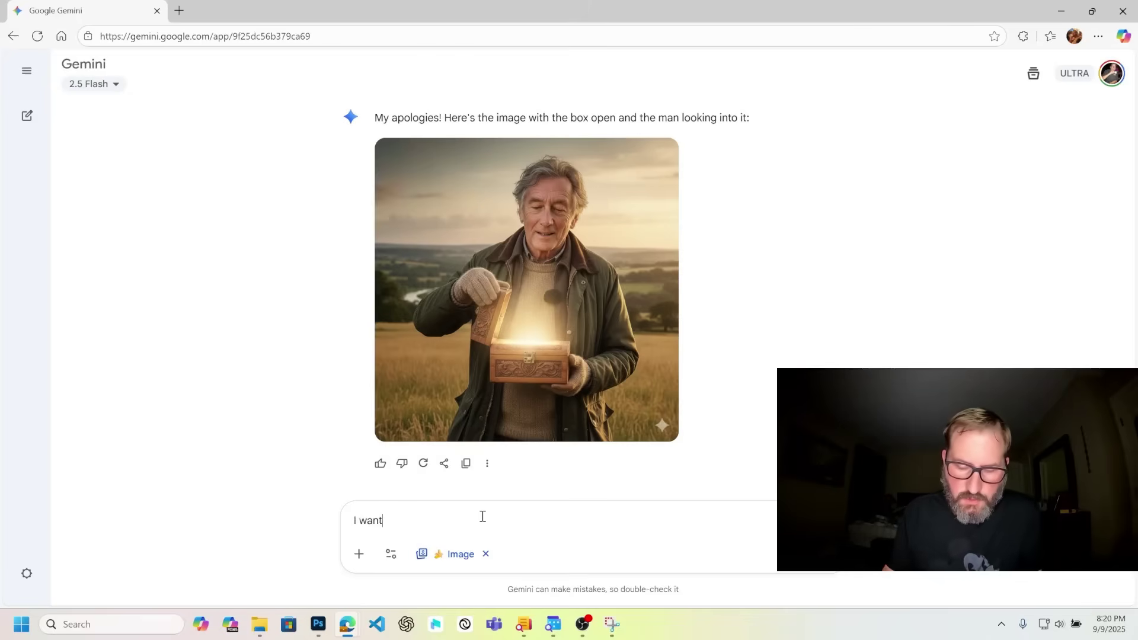
type(" a large tentavle reaching out of the box up ")
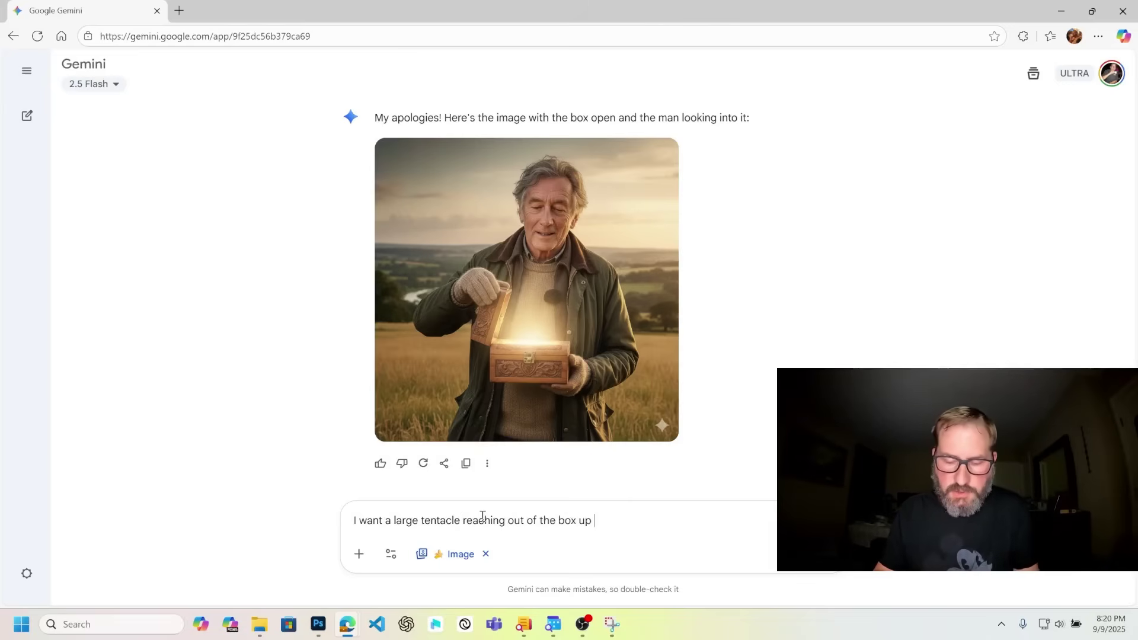
type("into the mans")
key("BackSpace")
key("BackSpace")
type("'s face")
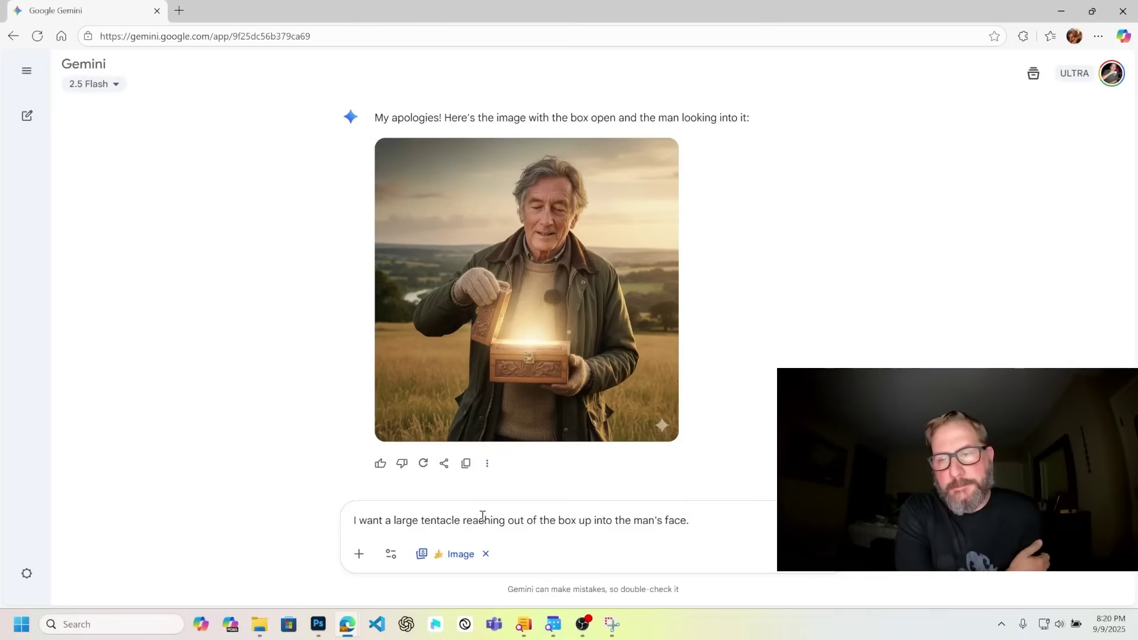
type(".")
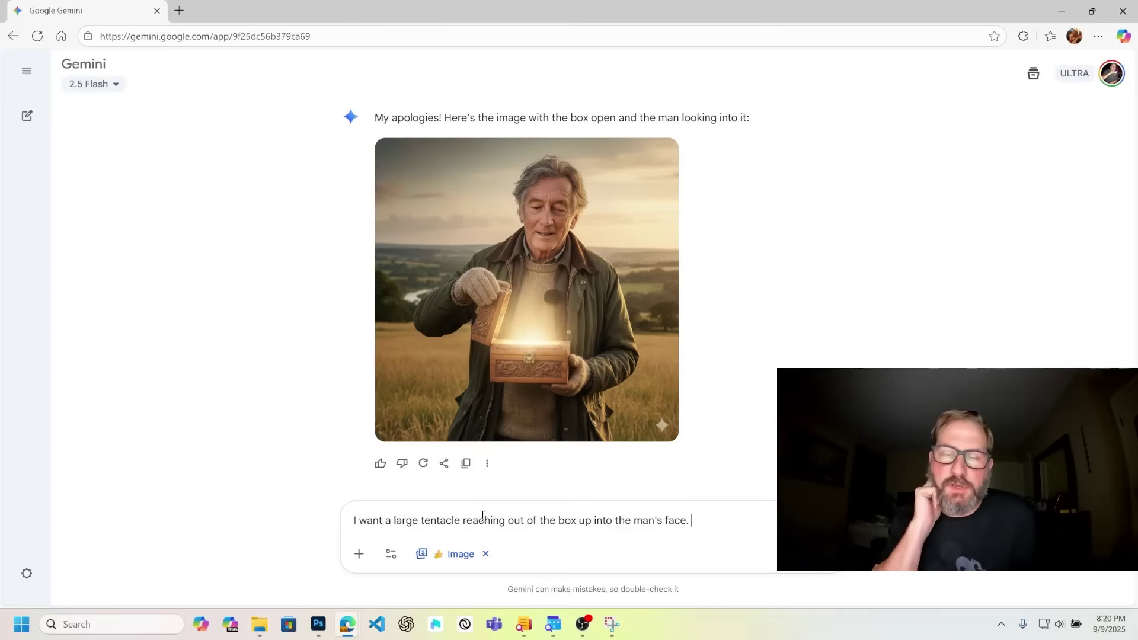
key("BackSpace")
key("BackSpace")
key("BackSpace")
key("BackSpace")
key("BackSpace")
key("BackSpace")
key("BackSpace")
key("BackSpace")
key("BackSpace")
key("BackSpace")
key("BackSpace")
key("BackSpace")
key("BackSpace")
key("BackSpace")
key("BackSpace")
key("BackSpace")
key("BackSpace")
key("BackSpace")
key("BackSpace")
key("BackSpace")
key("BackSpace")
key("BackSpace")
key("BackSpace")
key("BackSpace")
key("BackSpace")
key("BackSpace")
key("BackSpace")
key("BackSpace")
key("BackSpace")
key("BackSpace")
key("BackSpace")
key("BackSpace")
key("BackSpace")
key("BackSpace")
key("BackSpace")
key("BackSpace")
key("BackSpace")
key("BackSpace")
key("BackSpace")
key("BackSpace")
key("BackSpace")
key("BackSpace")
key("BackSpace")
Step: Submit "I want a small elderly frail white chef coming out of the box. Move the camera even tighter with a slight overhead angle."
type("small elderly frail white chef com")
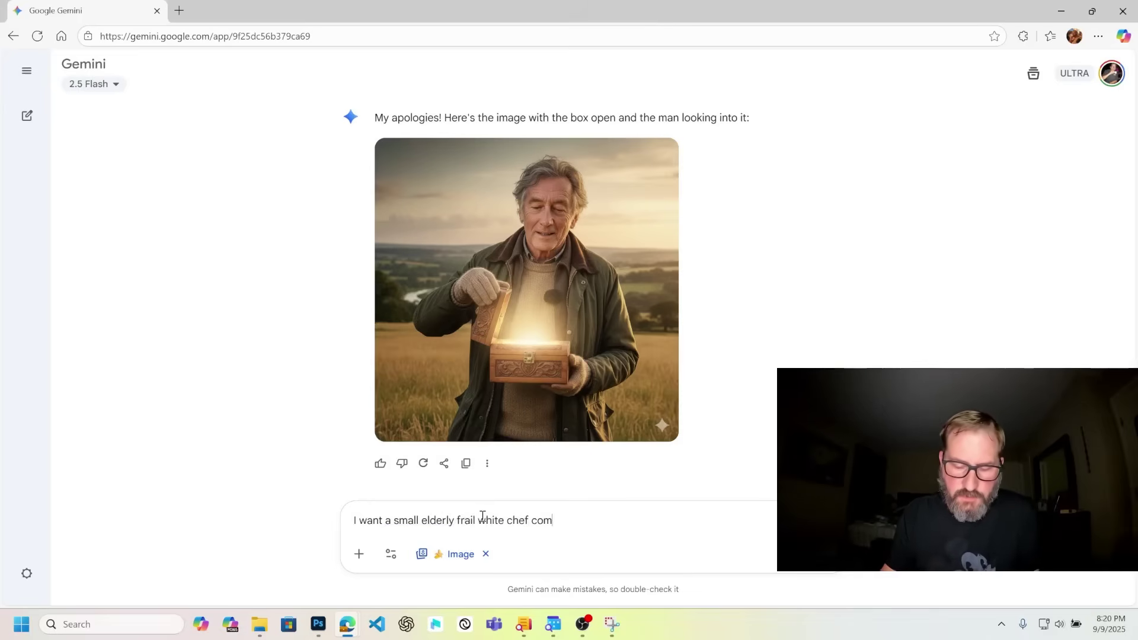
type("ing out of the box")
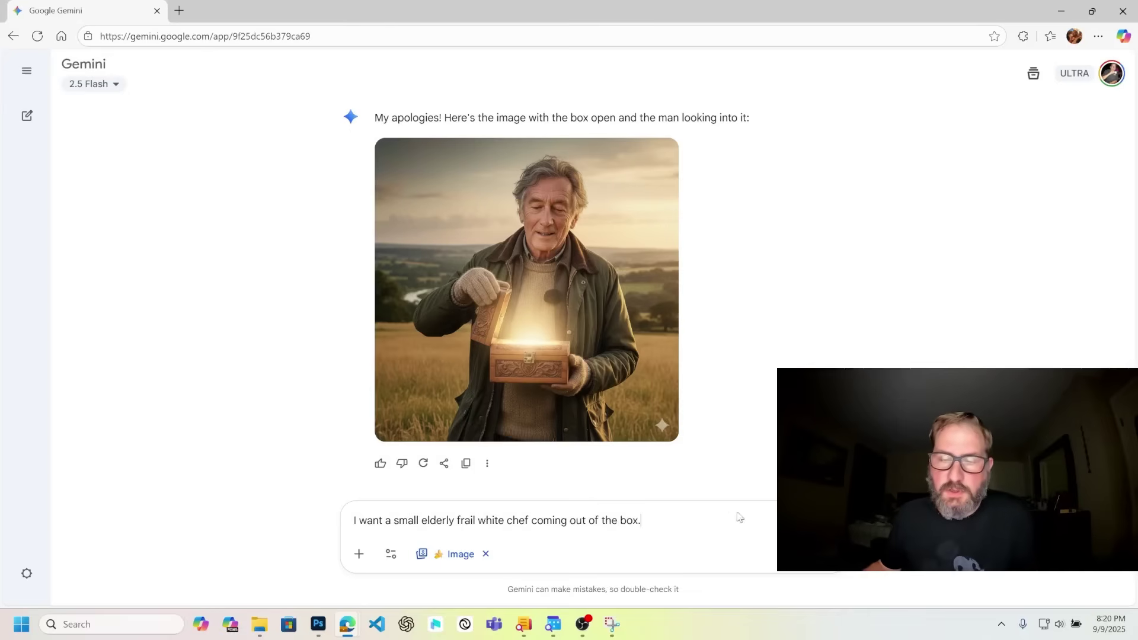
type(". Move the camera even tight ")
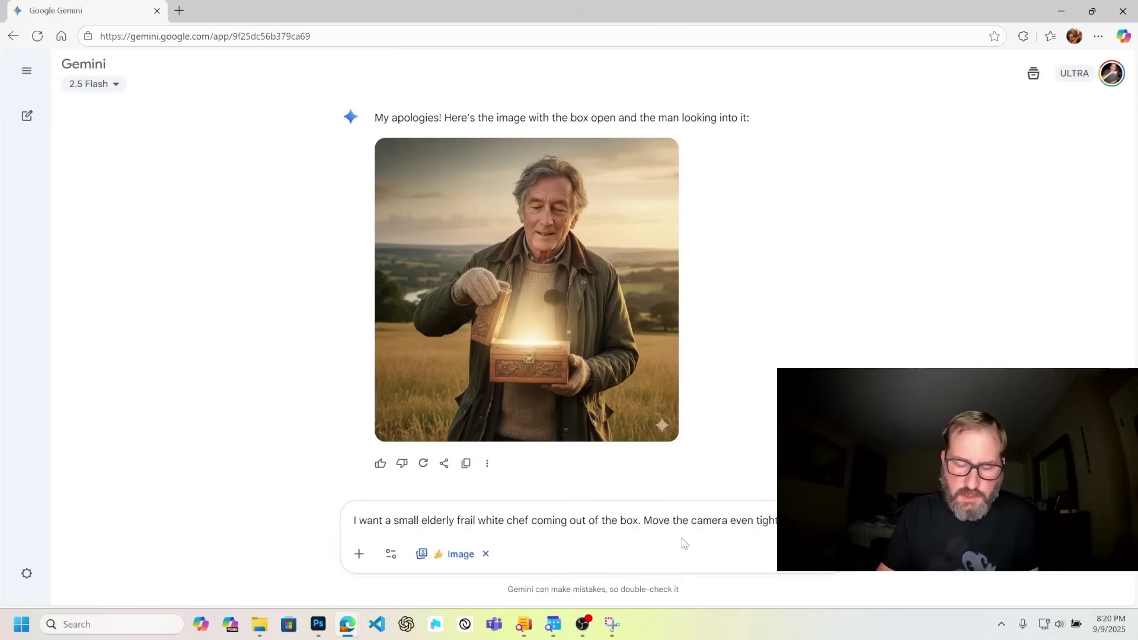
type("slight overhead angle.")
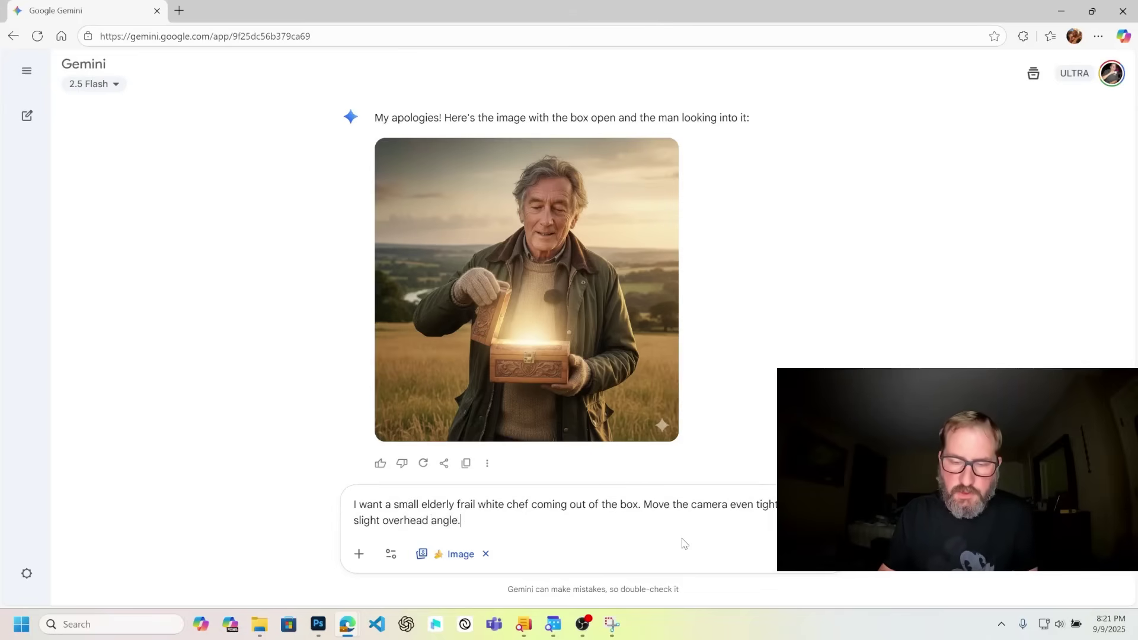
key("Return")
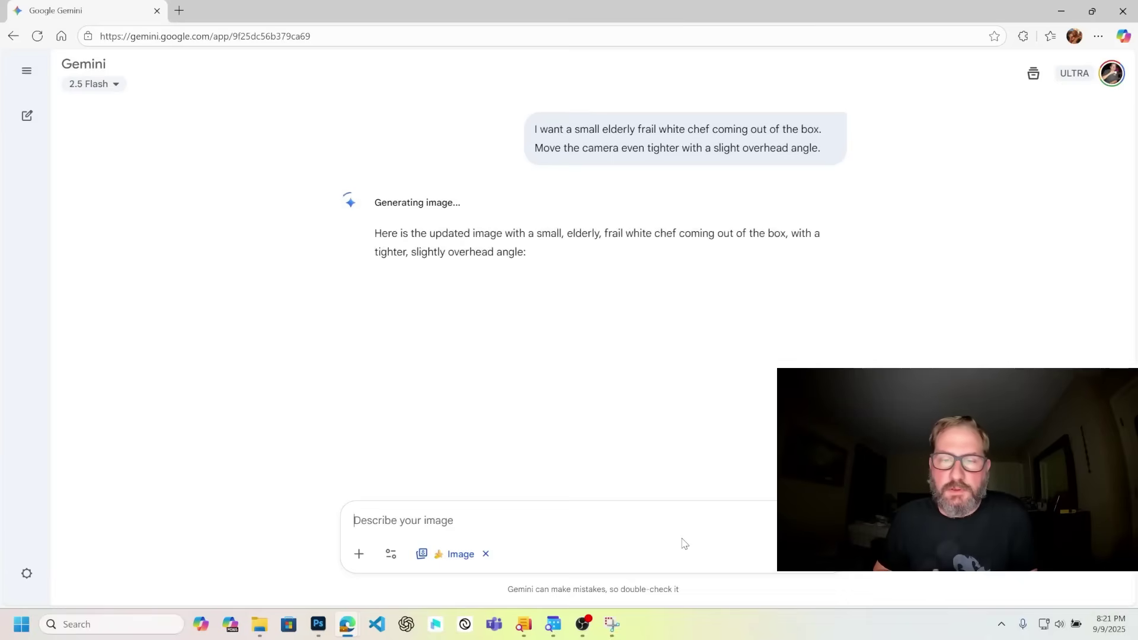
key("alt+Tab")
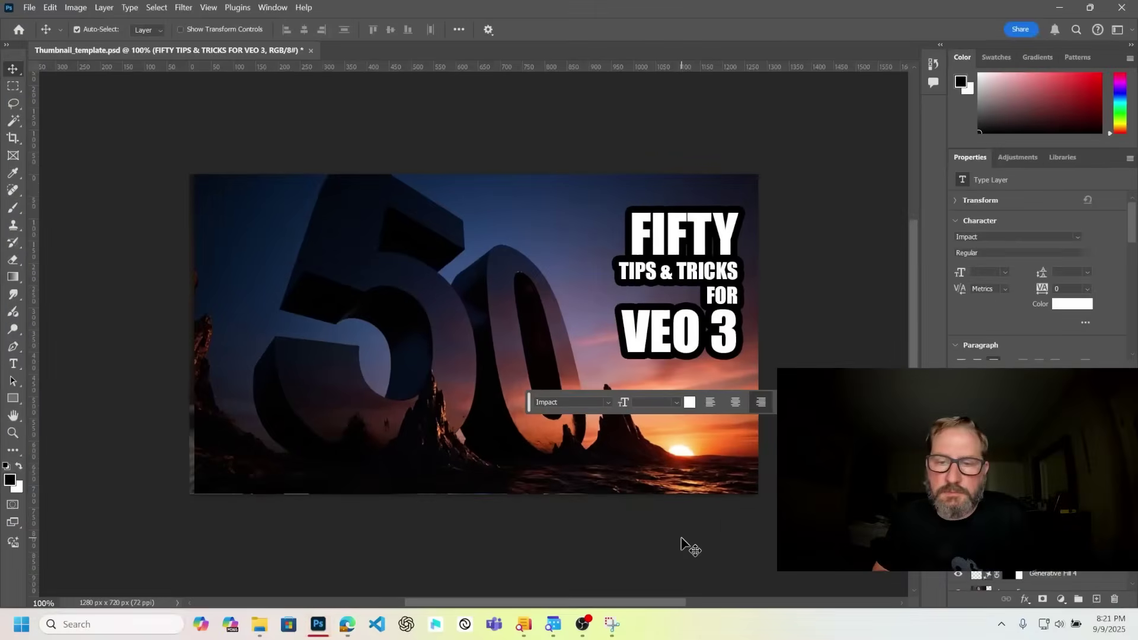
left_click(1059, 7)
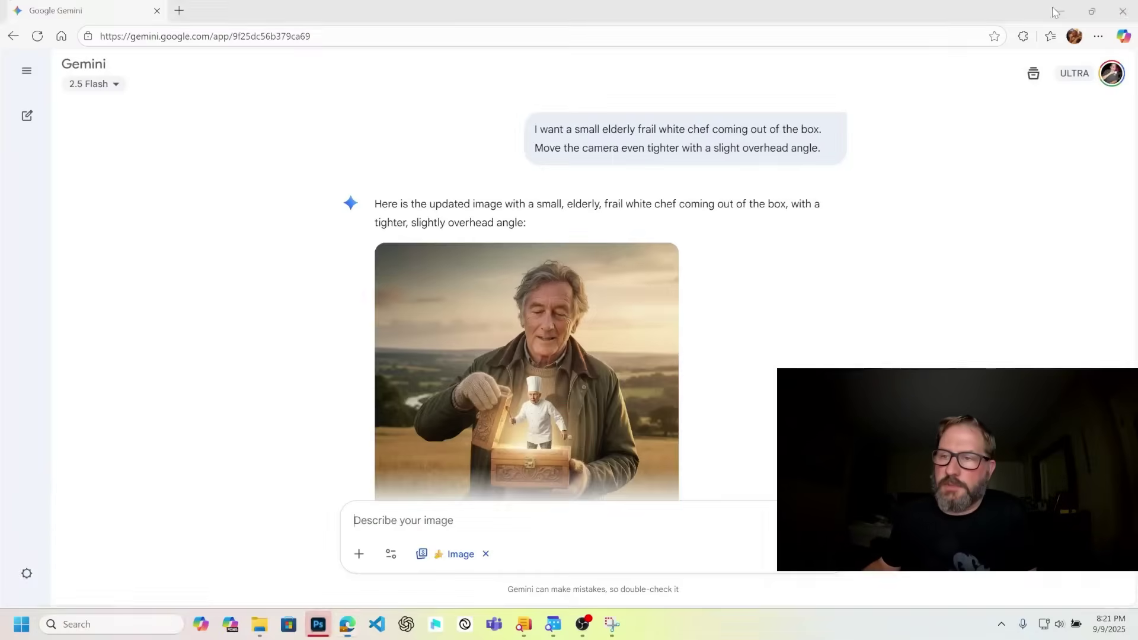
scroll(616, 401, "up", 10)
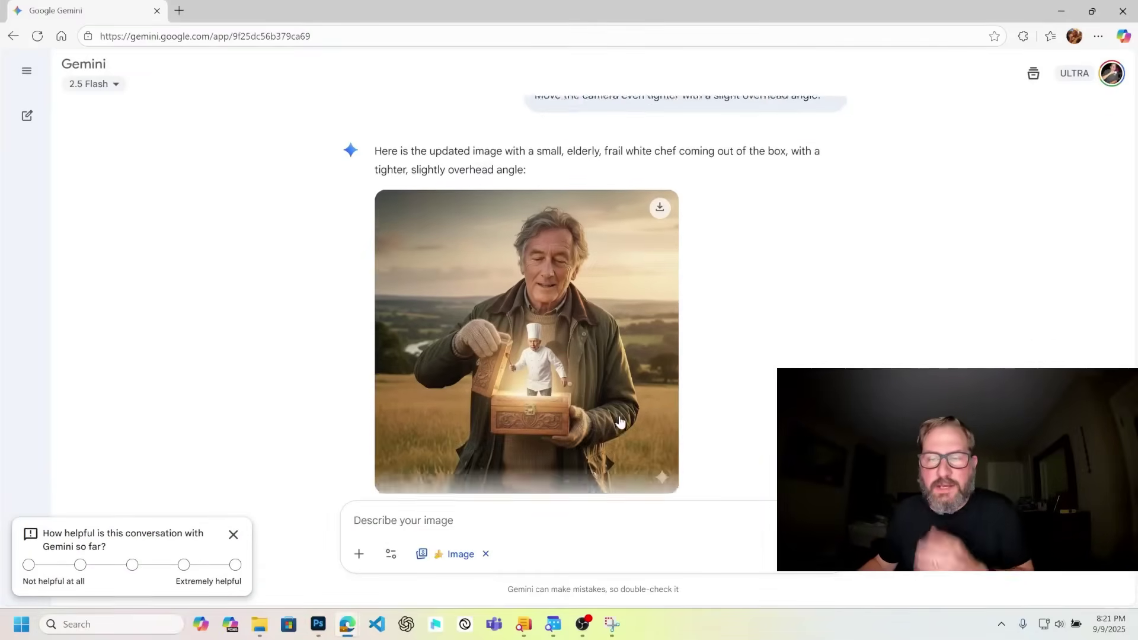
Step: Review the image with the chef and submit the follow-up prompt "I want the camera closer and higher up"
scroll(621, 423, "down", 9)
scroll(621, 423, "up", 4)
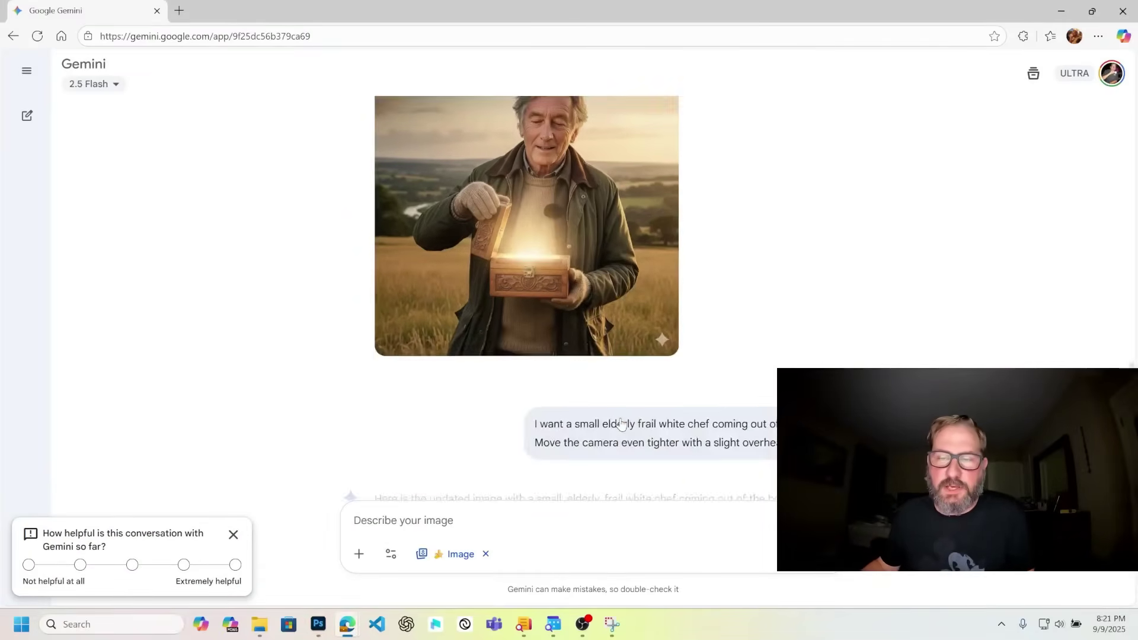
scroll(620, 425, "down", 6)
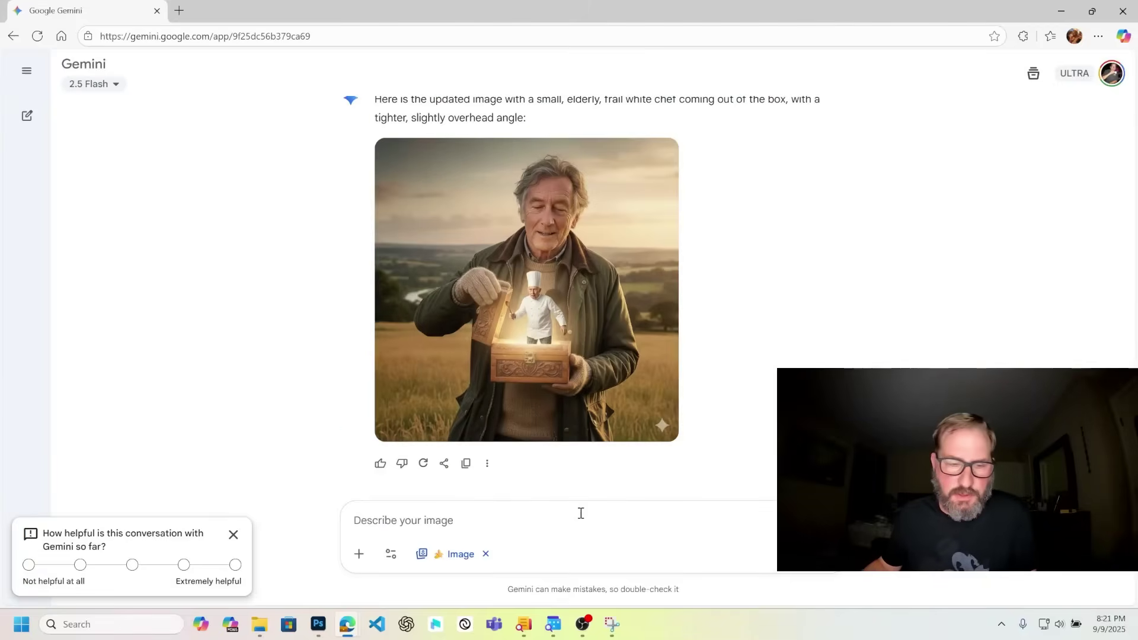
type("I want the")
type(" camera")
type(" closer by the h")
key("BackSpace")
key("BackSpace")
key("BackSpace")
key("BackSpace")
key("BackSpace")
key("BackSpace")
key("BackSpace")
key("BackSpace")
type("and higher up")
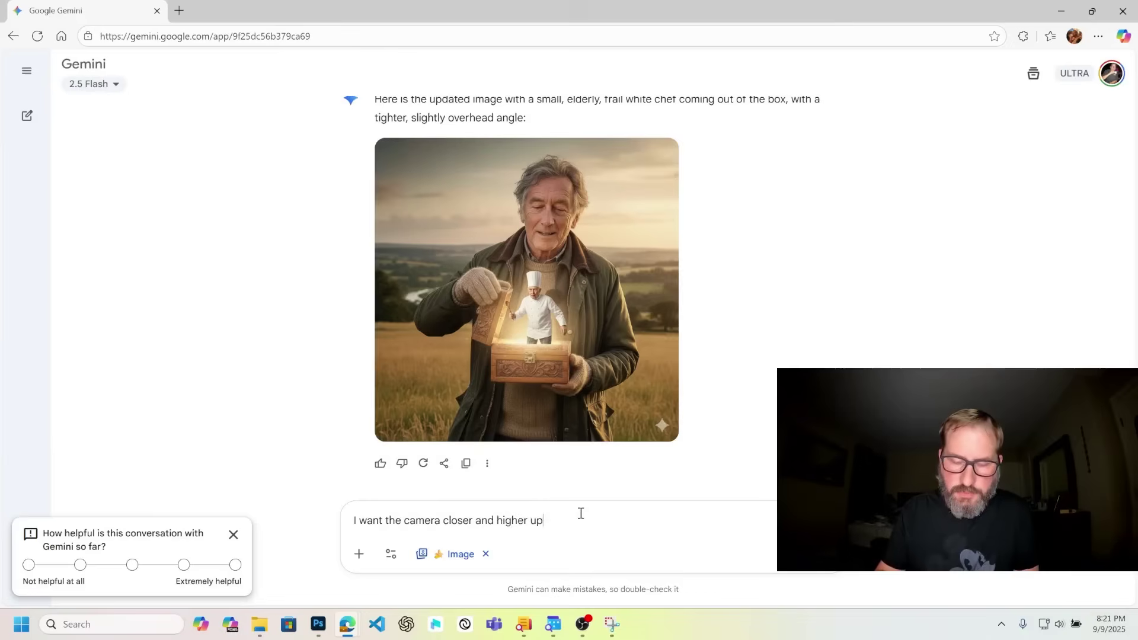
key("Return")
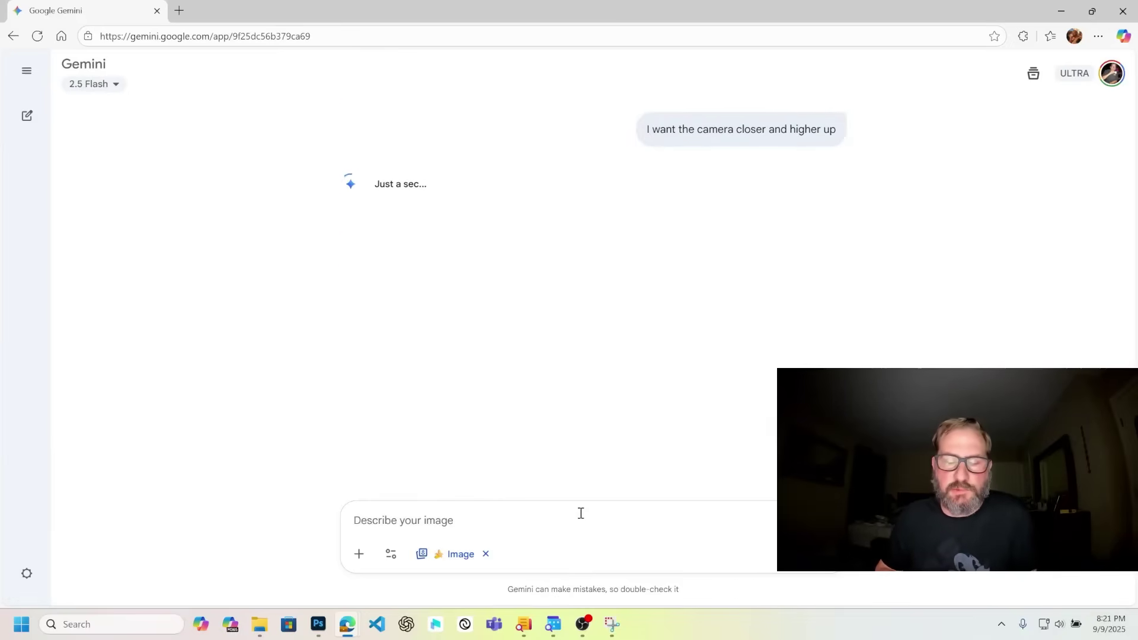
Step: Quit Photoshop without saving the changes to Thumbnail_template.psd
left_click(318, 624)
right_click(318, 622)
left_click(299, 583)
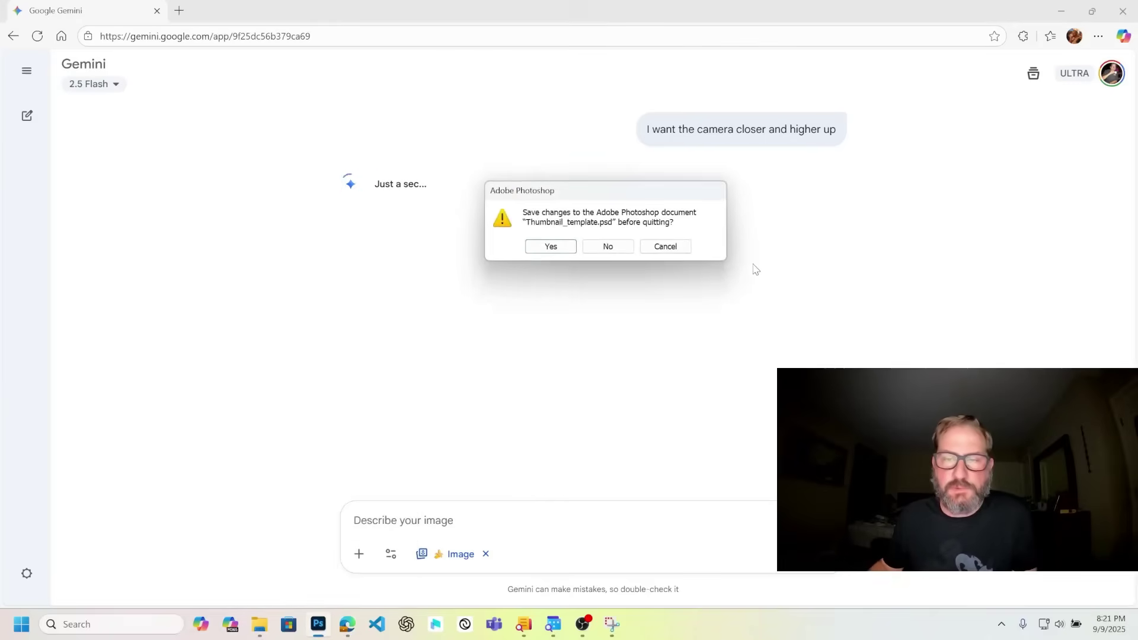
left_click(608, 247)
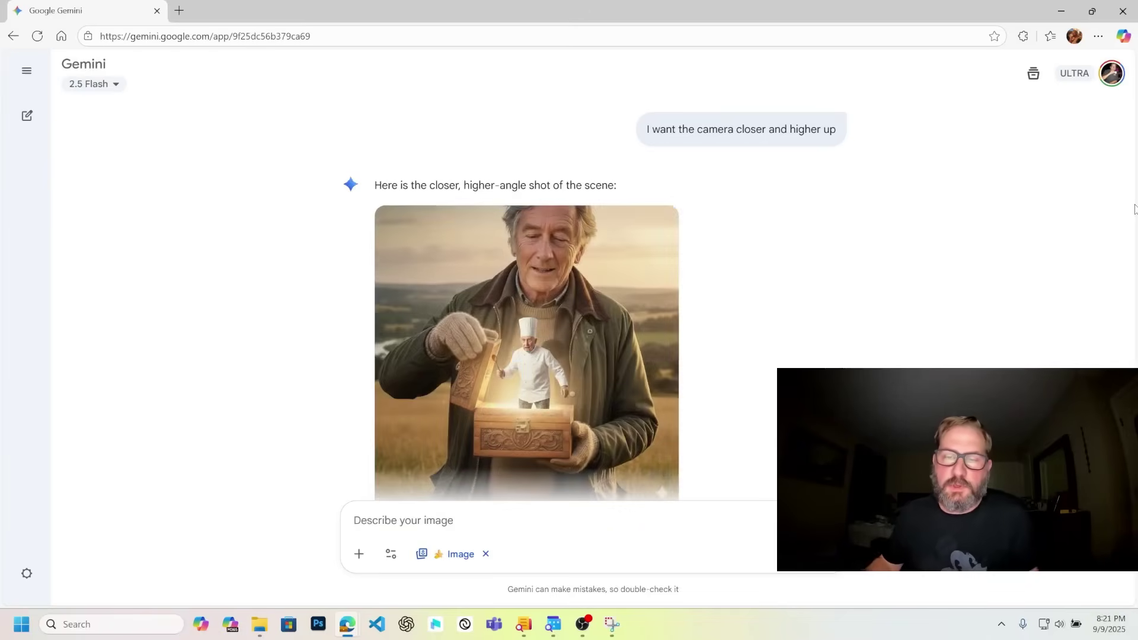
Step: Save the wide image of the man holding the closed box as first_shot_start_frame in the Consistant_Characters folder
scroll(622, 288, "up", 4)
scroll(622, 288, "up", 20)
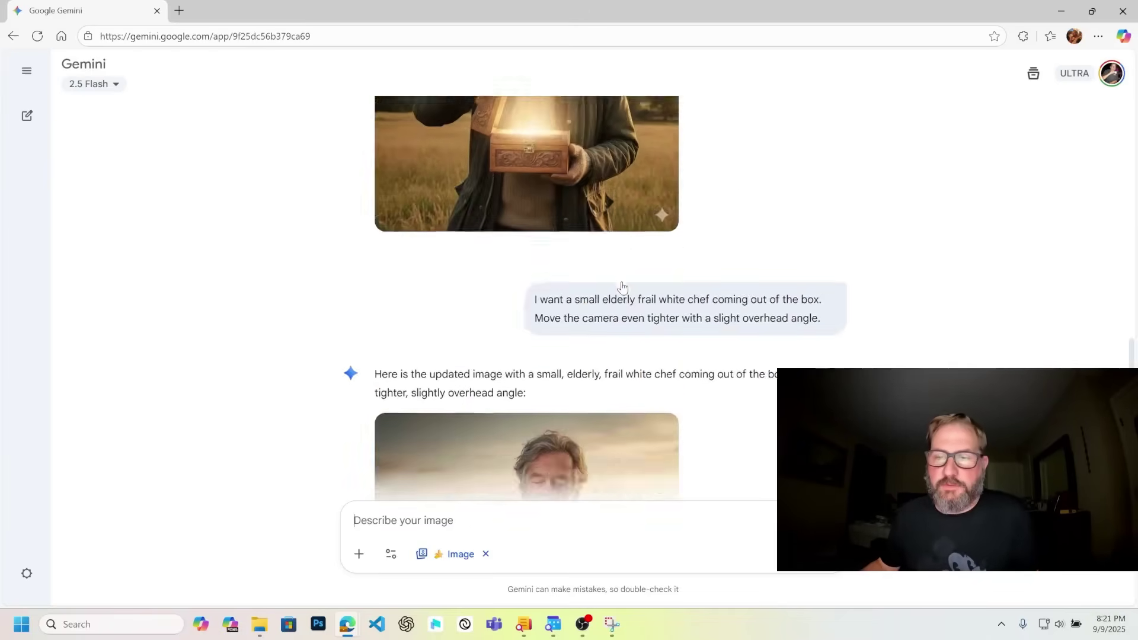
scroll(622, 288, "down", 2)
right_click(572, 245)
left_click(630, 279)
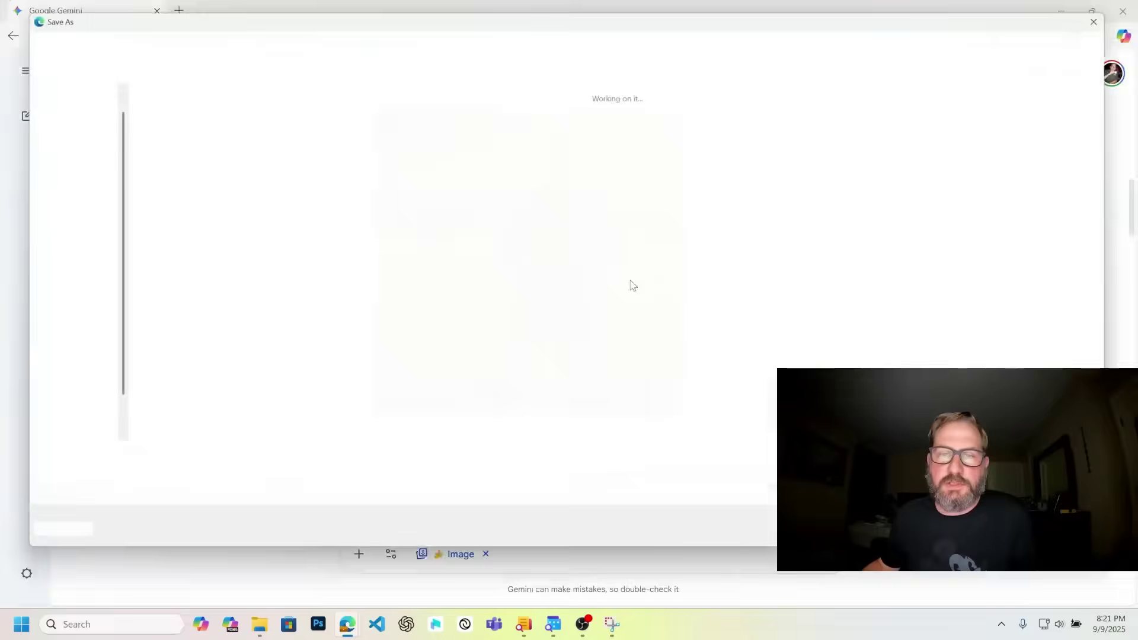
type("first_sh")
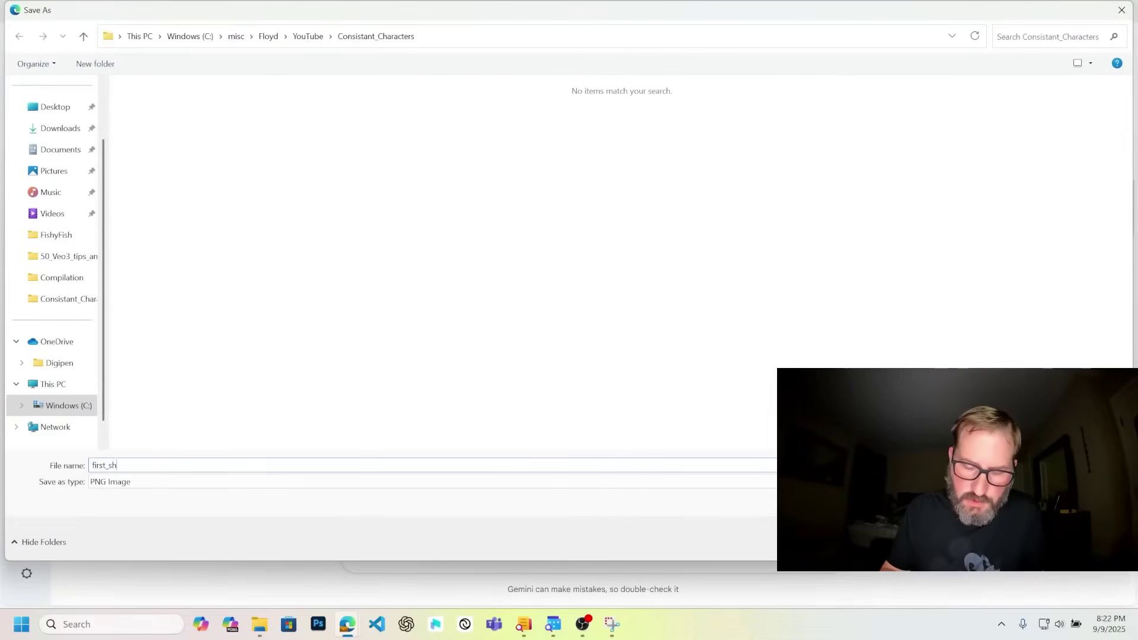
type("ot_start_frame")
key("Return")
Step: Save the image of the man looking into the opened glowing box as second_shot_start_frame in the Consistant_Characters folder
scroll(541, 277, "down", 10)
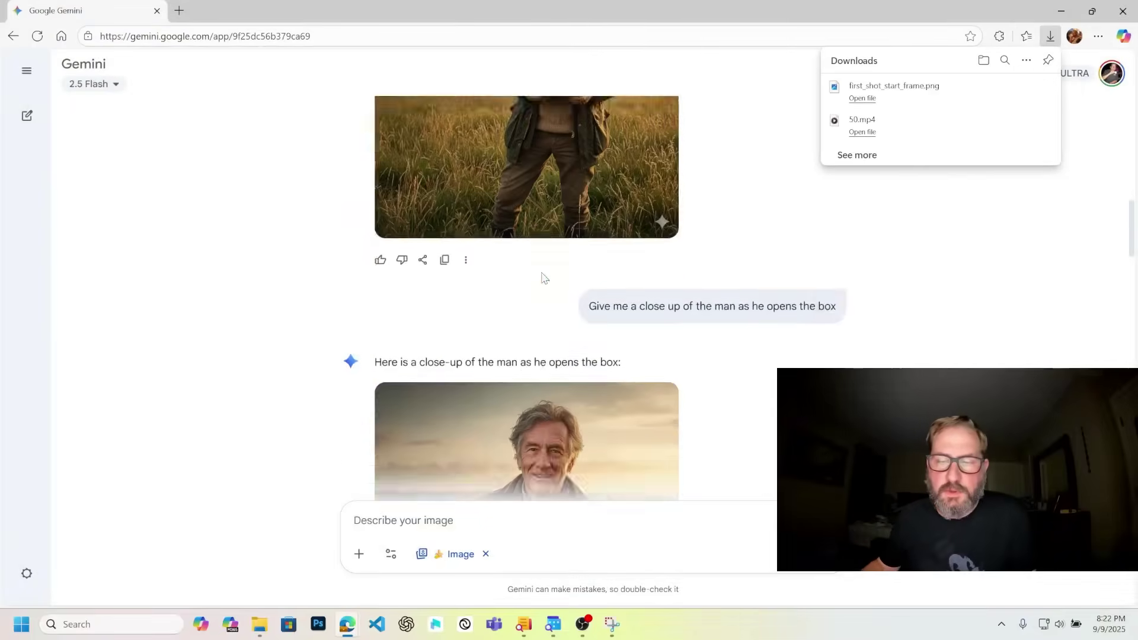
scroll(542, 278, "down", 10)
scroll(542, 278, "up", 10)
scroll(551, 308, "down", 5)
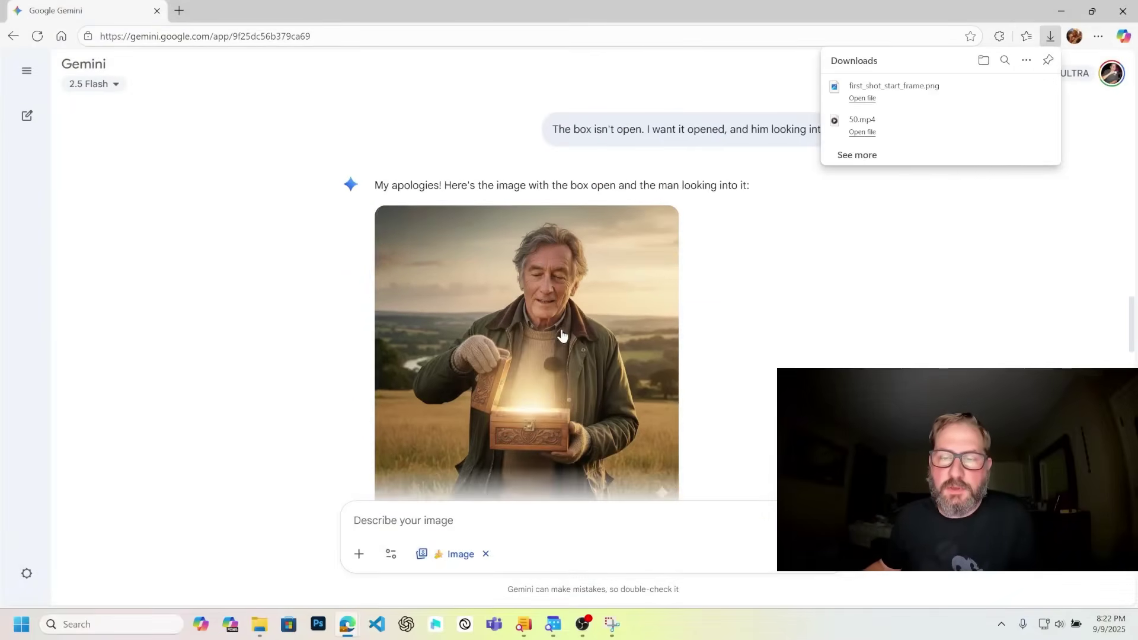
left_click(561, 332)
right_click(539, 283)
left_click(615, 315)
type("second_sho")
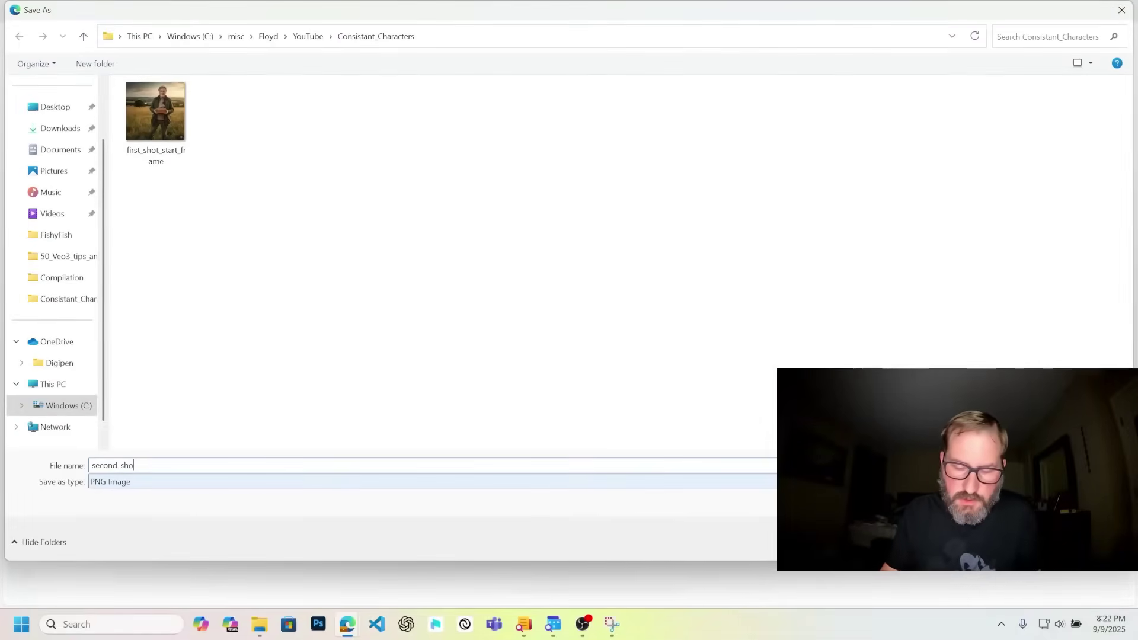
type("t_start_frame")
key("Return")
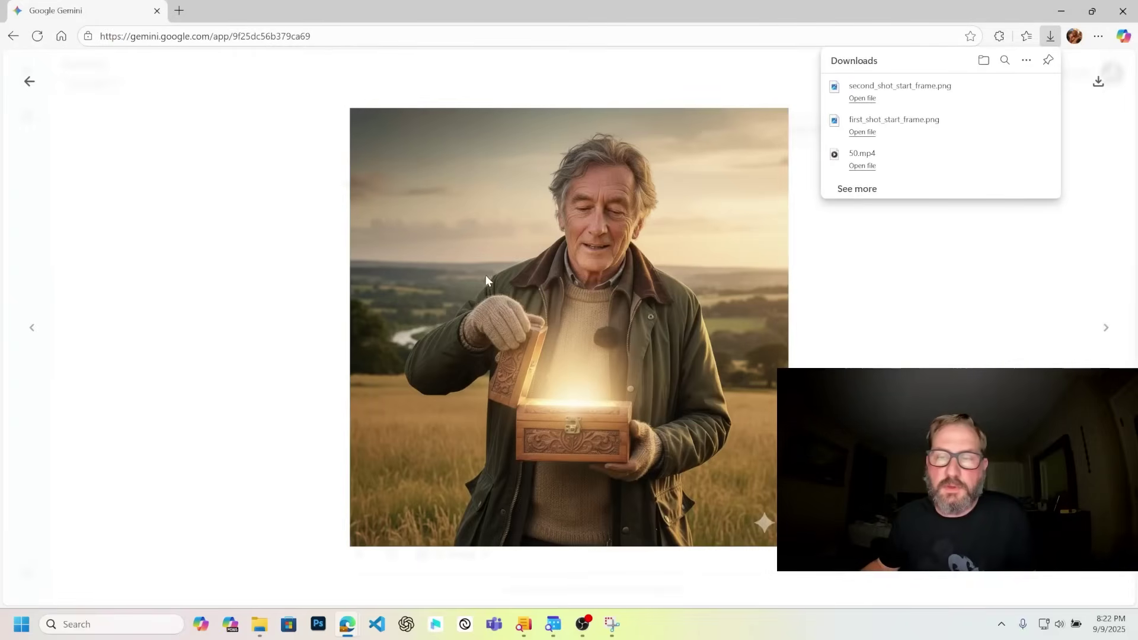
Step: Save the closer image of the chef emerging from the box as third_shot_start_frame in the Consistant_Characters folder
left_click(29, 82)
scroll(601, 251, "down", 10)
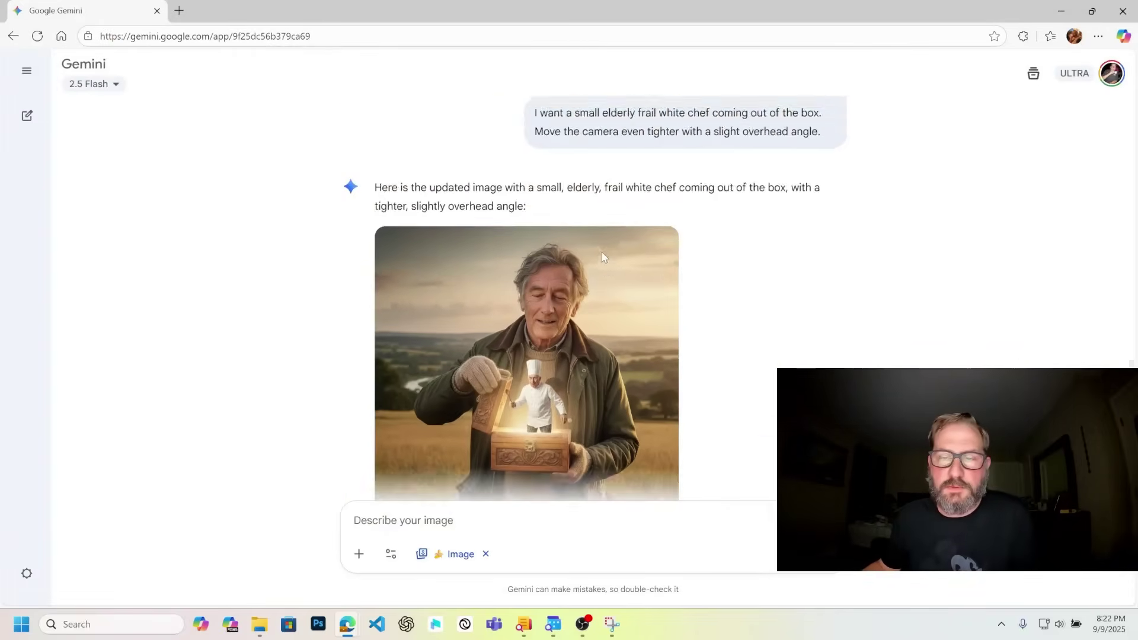
scroll(601, 251, "down", 5)
left_click(602, 249)
right_click(605, 236)
left_click(656, 263)
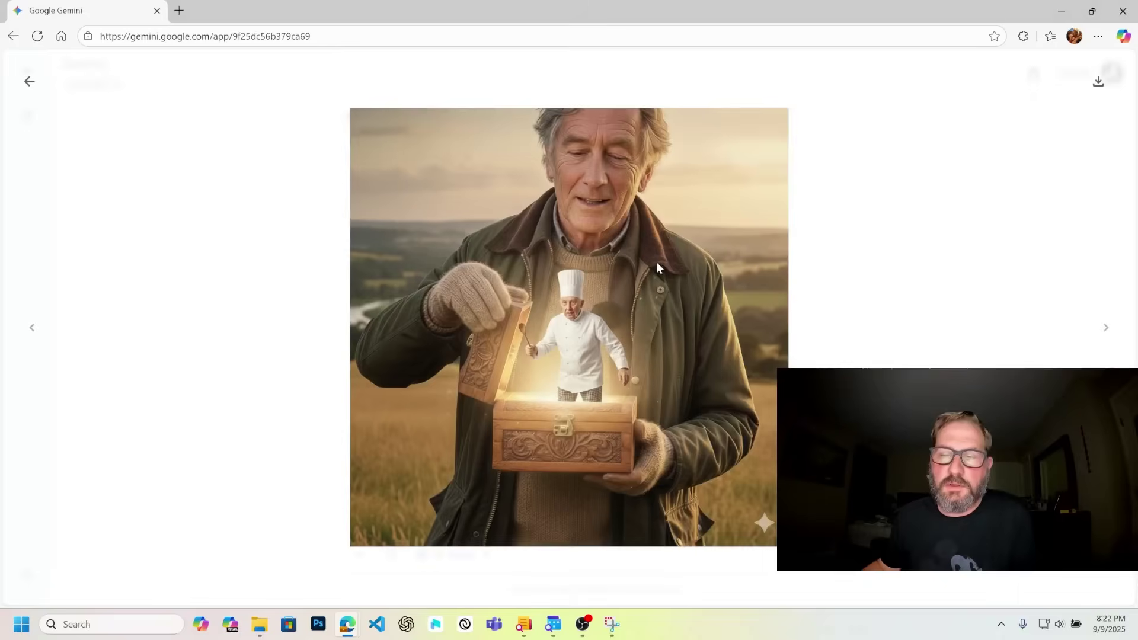
type("third_shot_start")
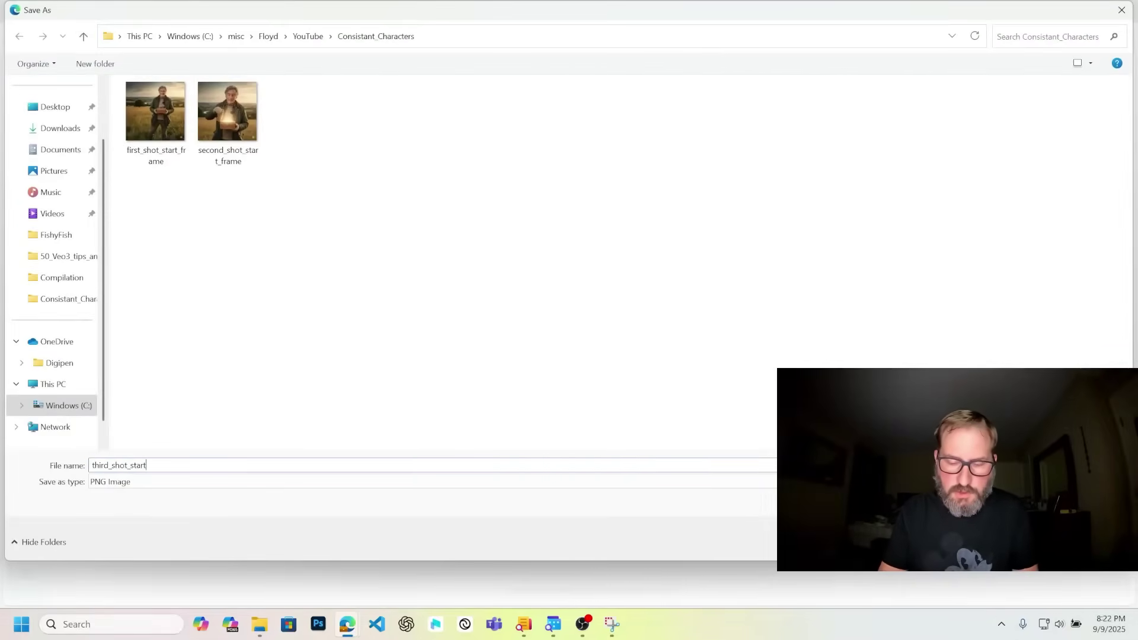
key("Return")
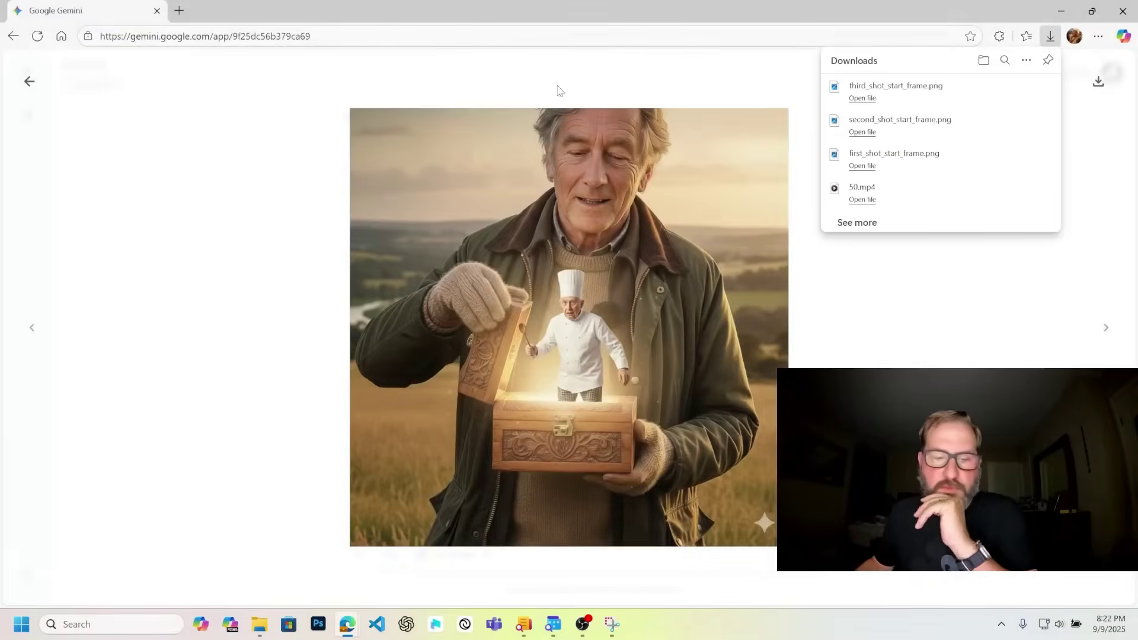
Step: Close the Gemini window, search the web for "veo 3 flow" in a new browser window and open the Flow page on labs.google
left_click(1122, 11)
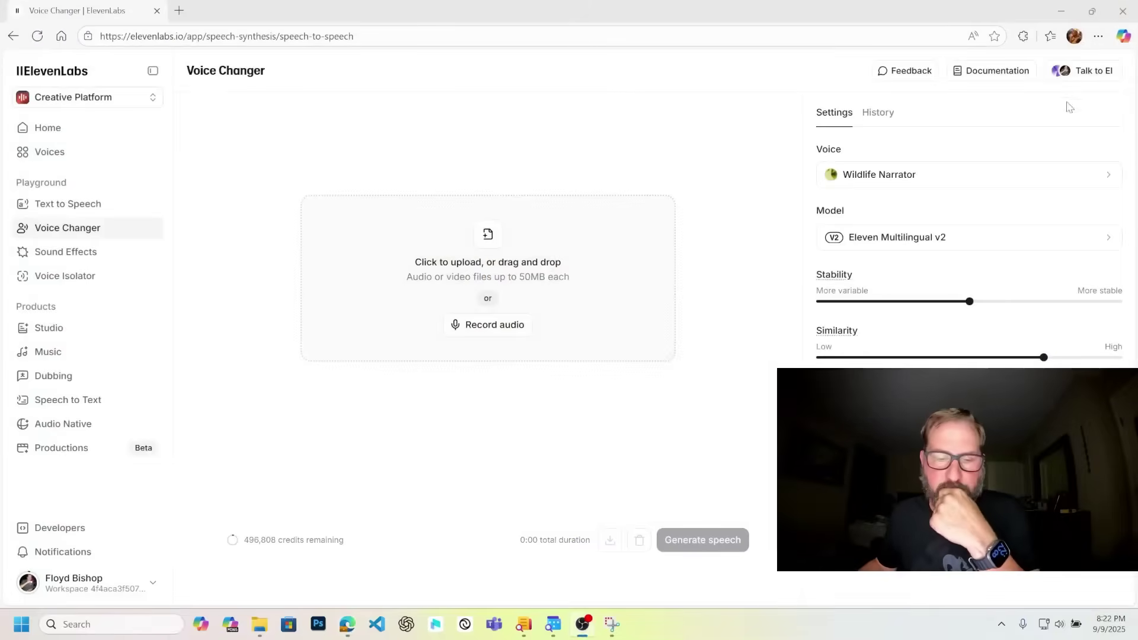
right_click(343, 630)
left_click(332, 544)
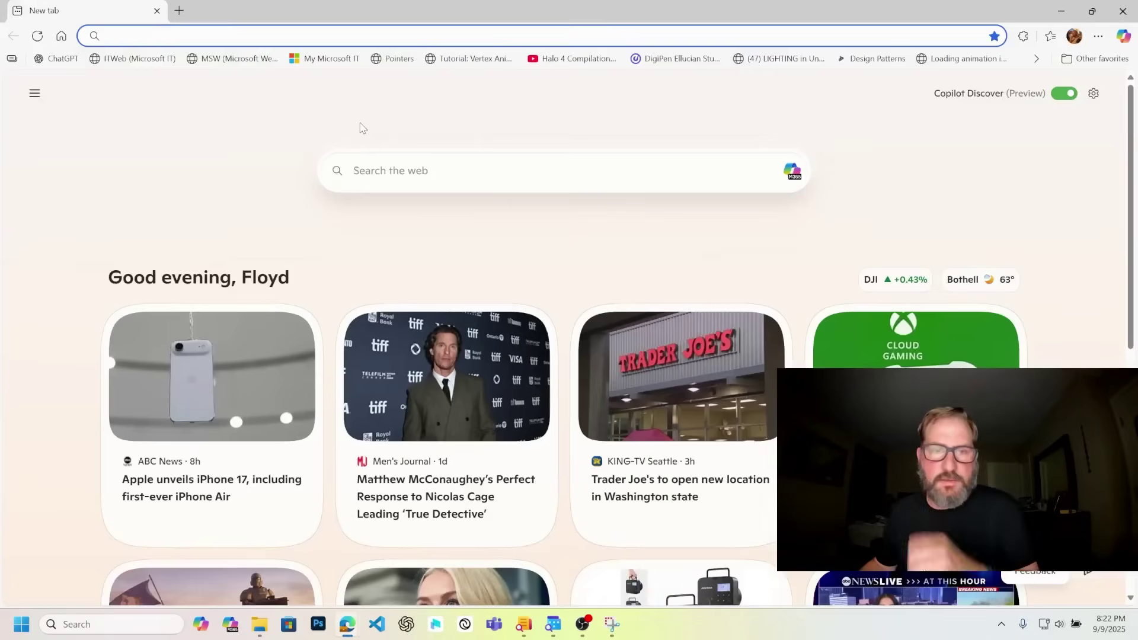
type("veo 3 flow")
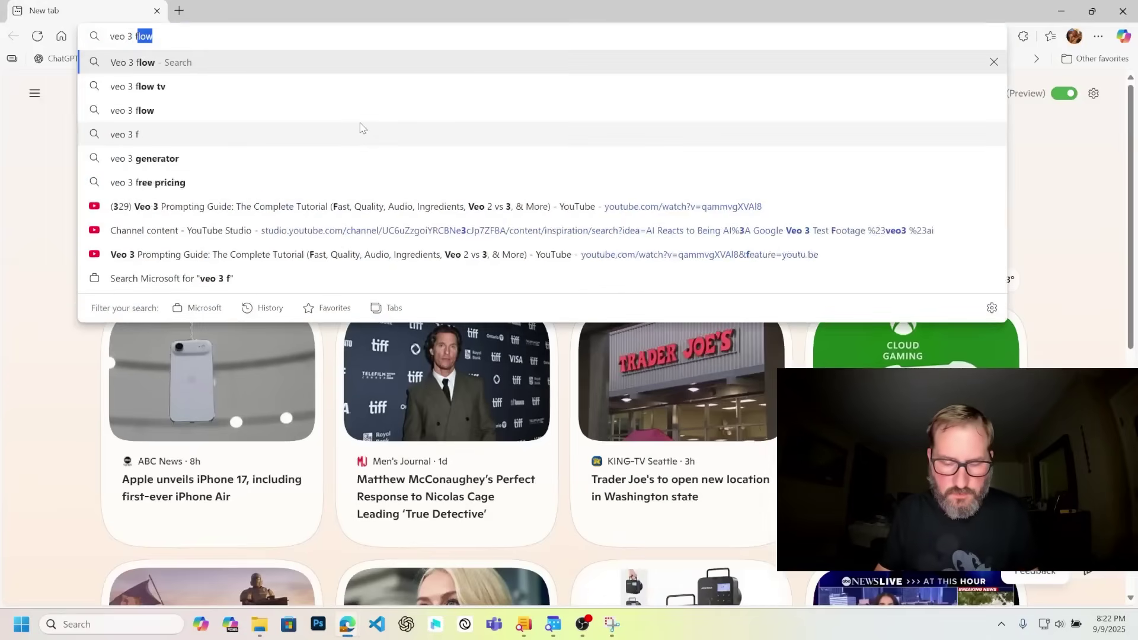
key("Return")
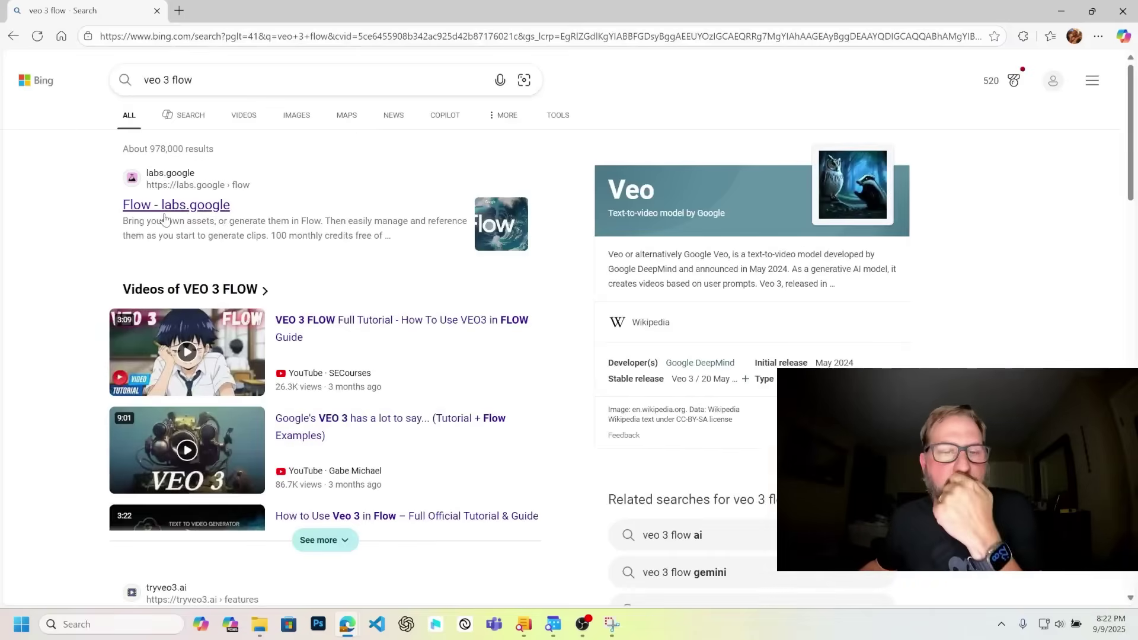
left_click(167, 217)
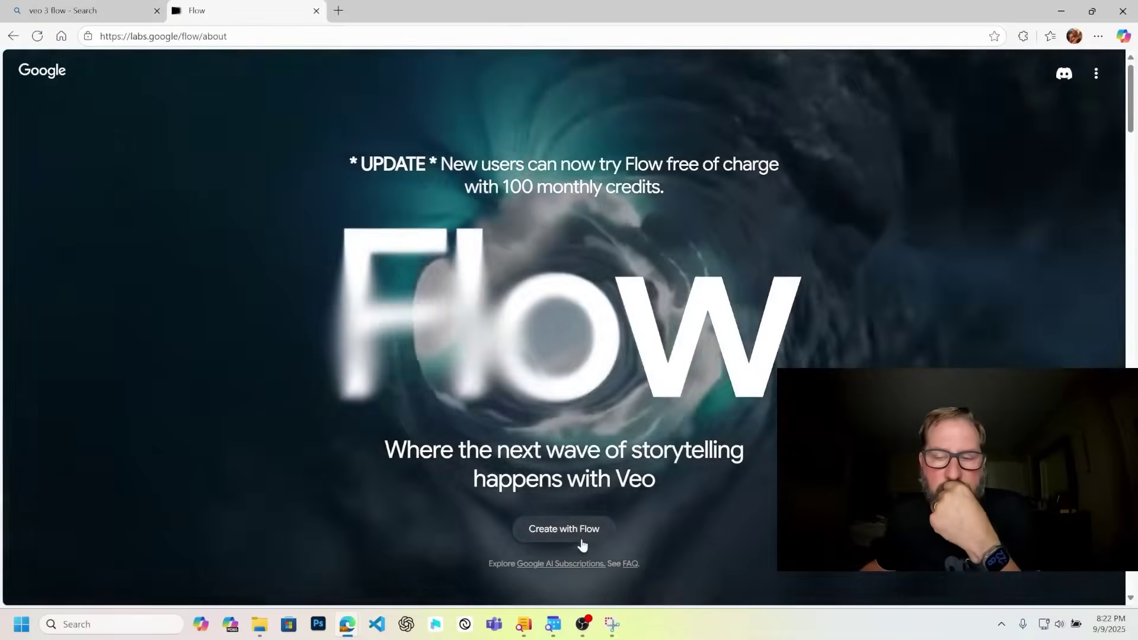
Step: Launch the Flow tool, close the leftover browser tabs and start a new project
left_click(578, 531)
left_click(315, 11)
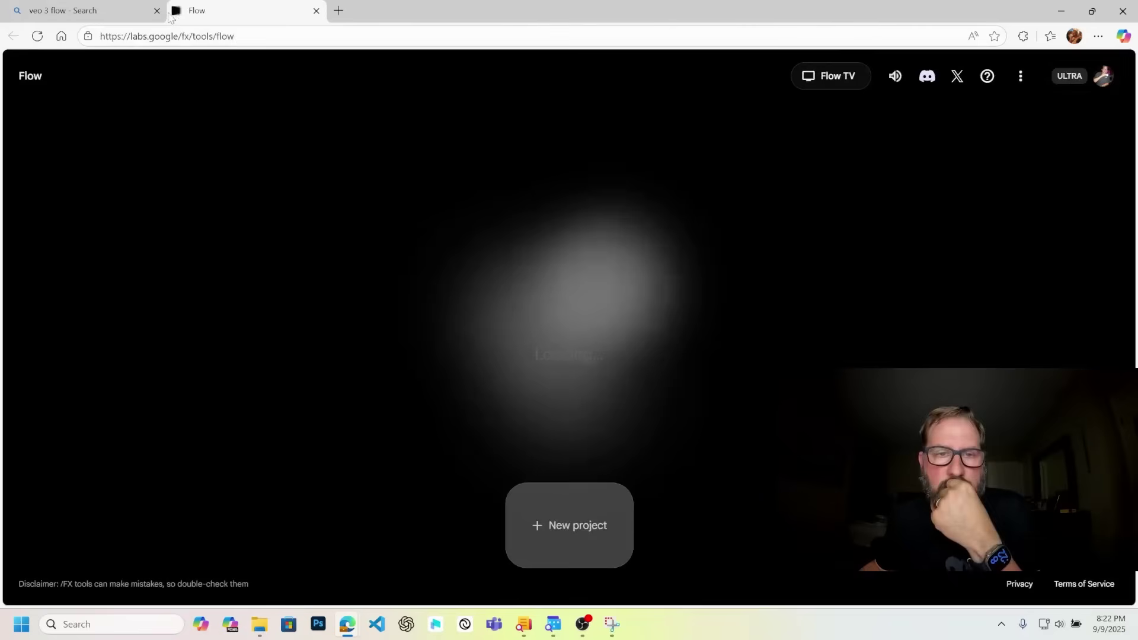
left_click(158, 12)
left_click(552, 501)
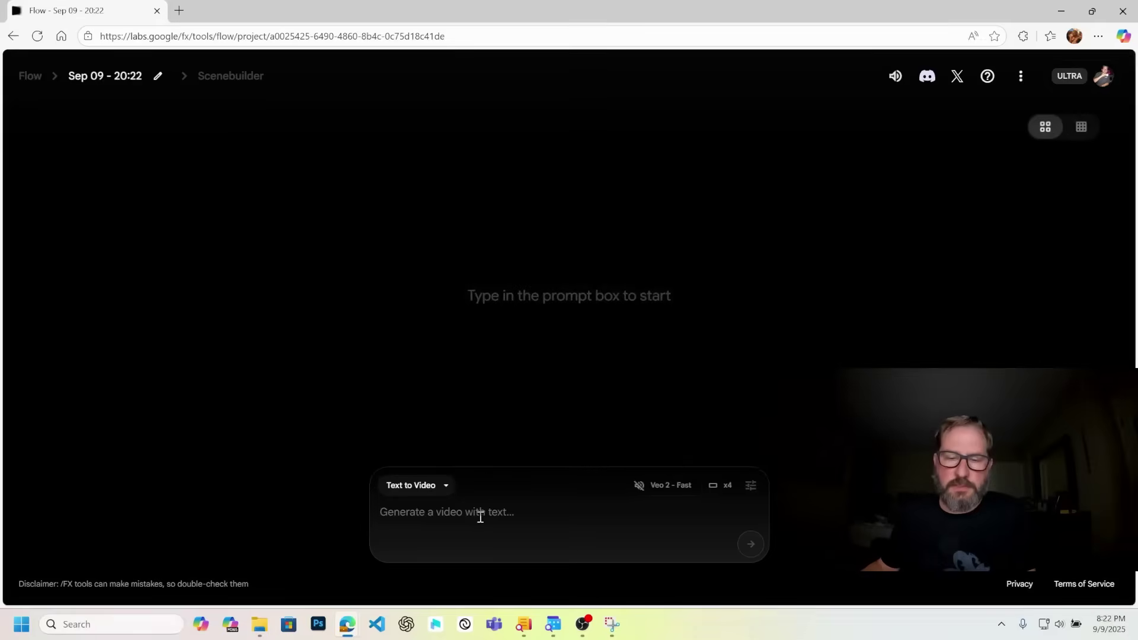
Step: Switch the generation mode to Frames to Video with the Veo 3 - Fast model and Landscape (16:9) aspect ratio
left_click(428, 487)
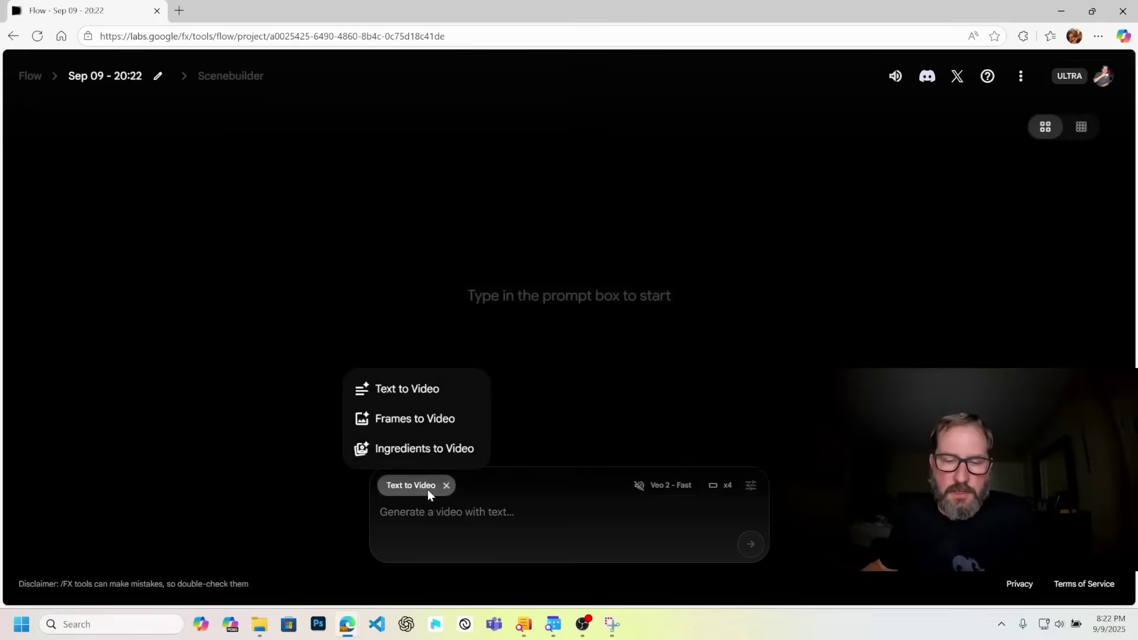
left_click(410, 420)
left_click(646, 485)
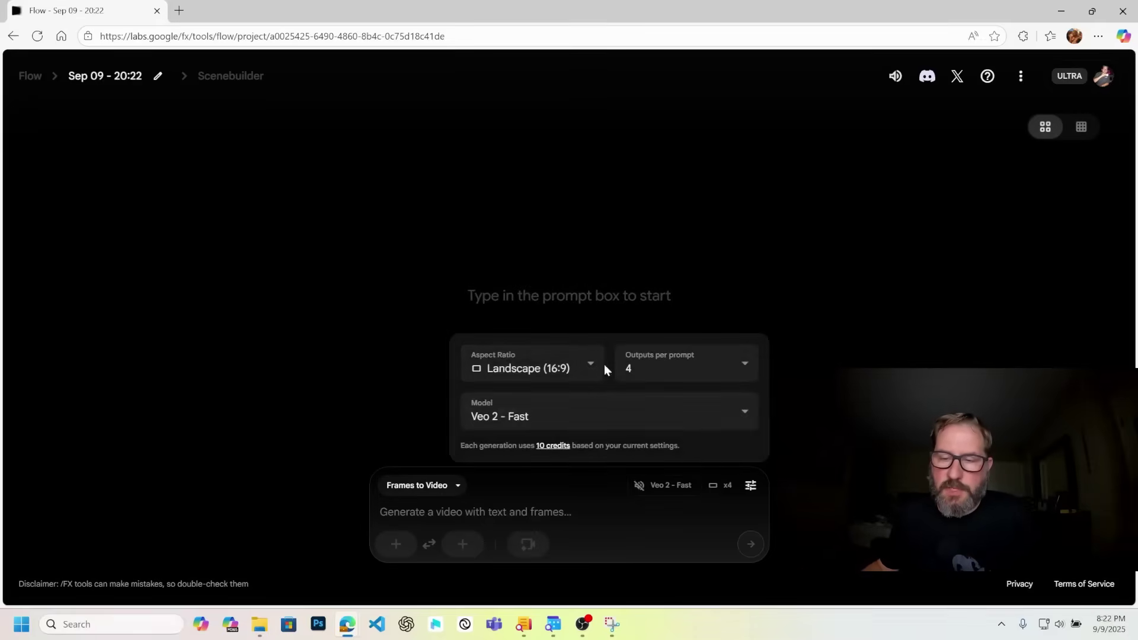
left_click(542, 416)
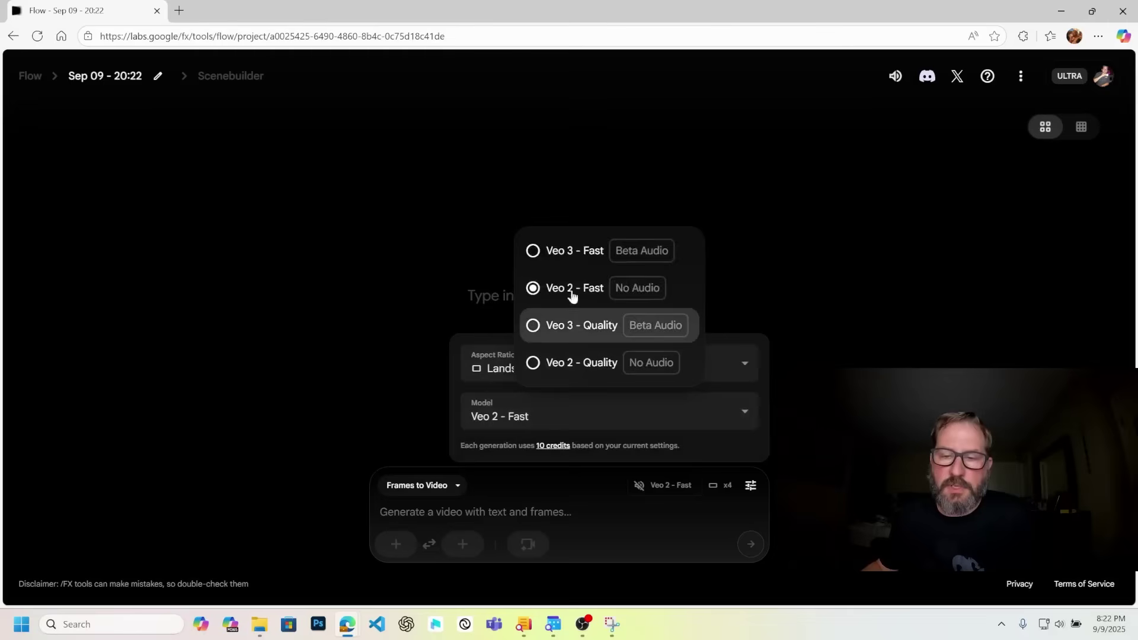
left_click(567, 252)
left_click(522, 369)
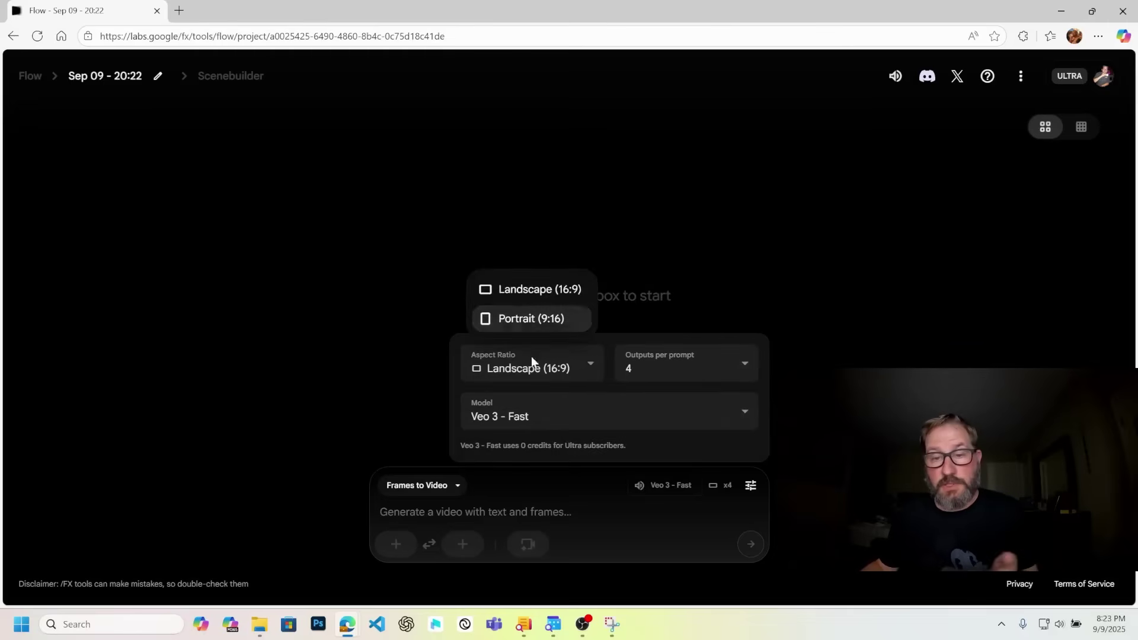
left_click(538, 291)
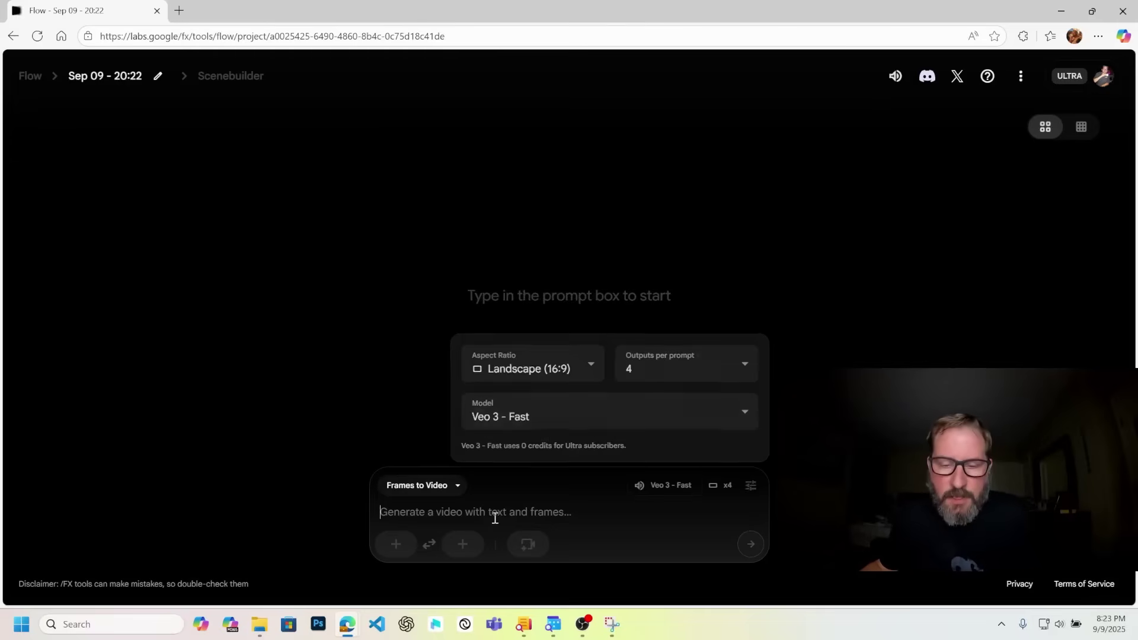
Step: Upload first_shot_start_frame from the Consistant_Characters folder as the start frame, with the crop moved up to include the host's head and box
left_click(396, 544)
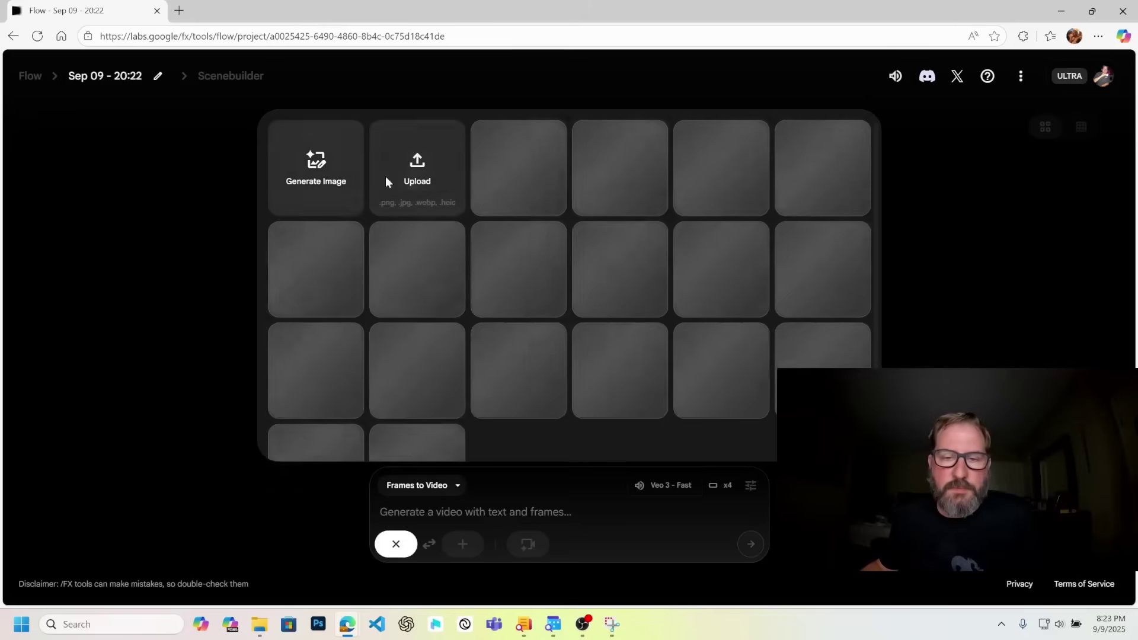
left_click(421, 183)
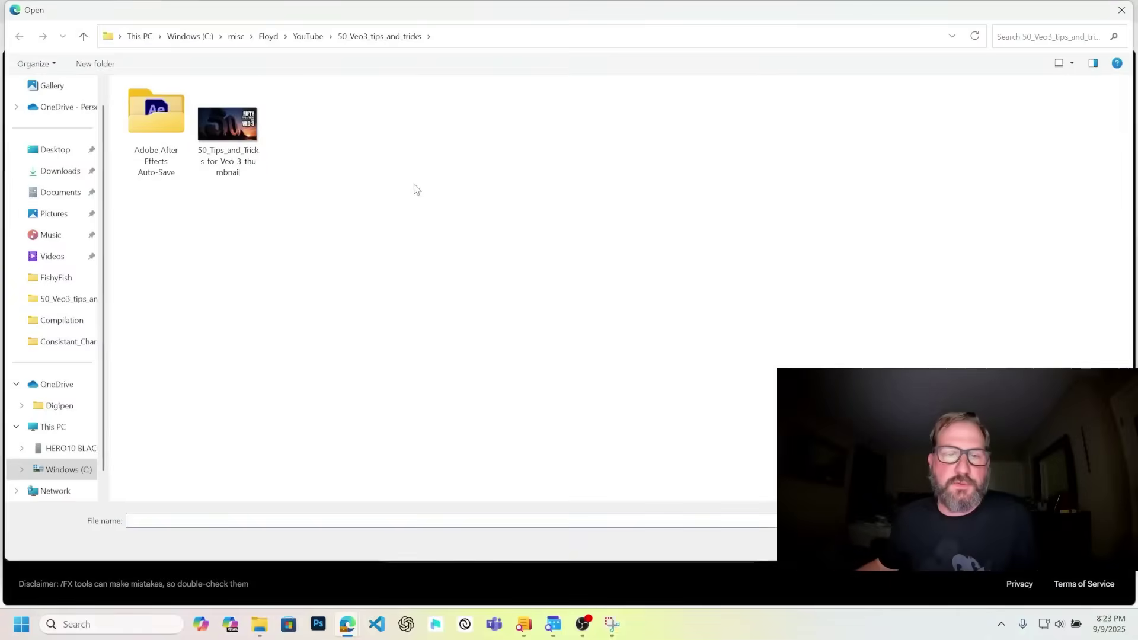
left_click(308, 36)
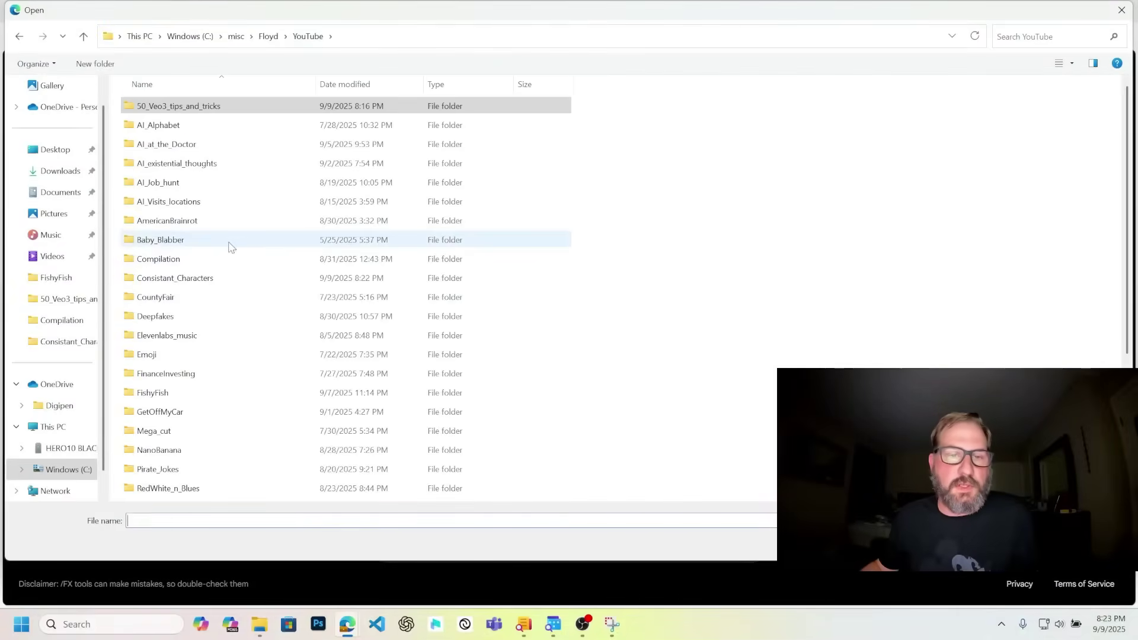
double_click(175, 278)
left_click(146, 129)
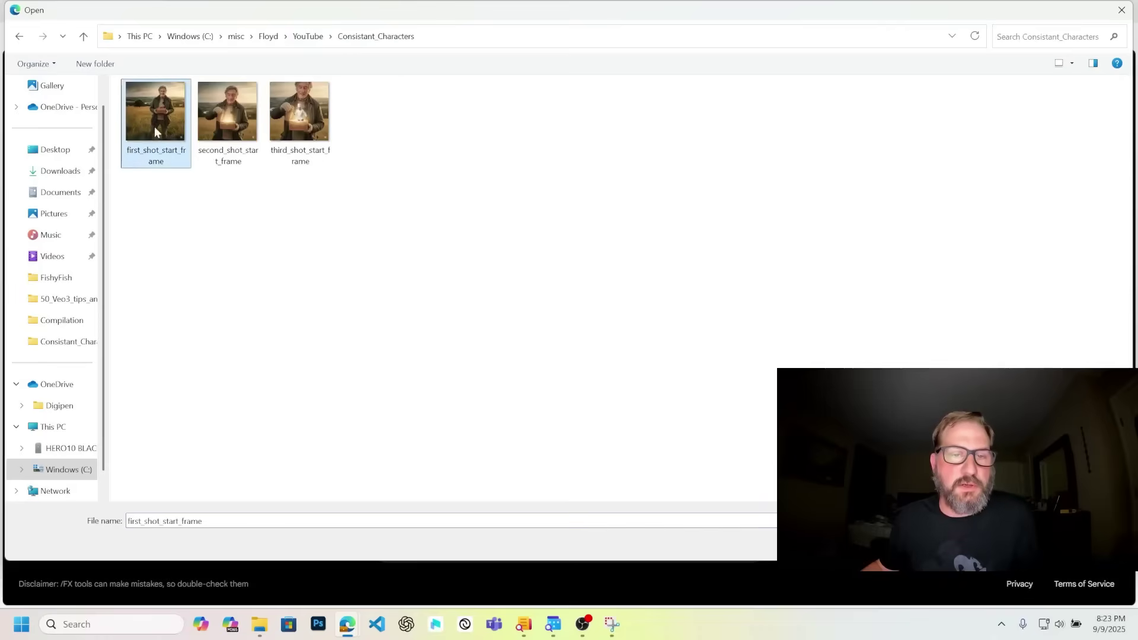
double_click(147, 129)
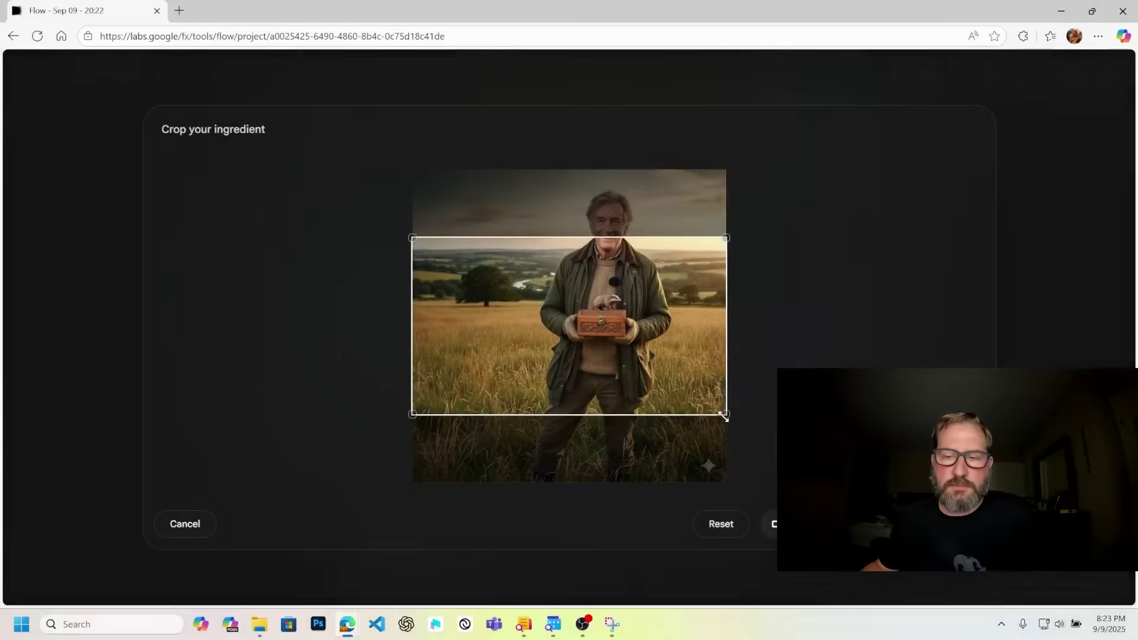
left_click_drag(645, 312, 646, 258)
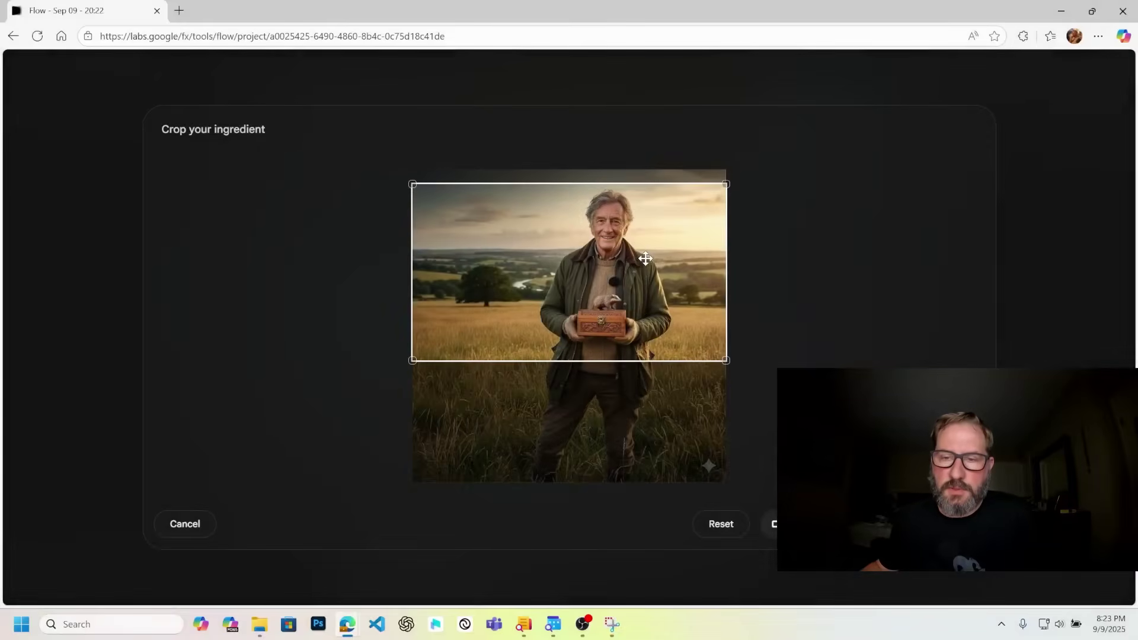
left_click(801, 524)
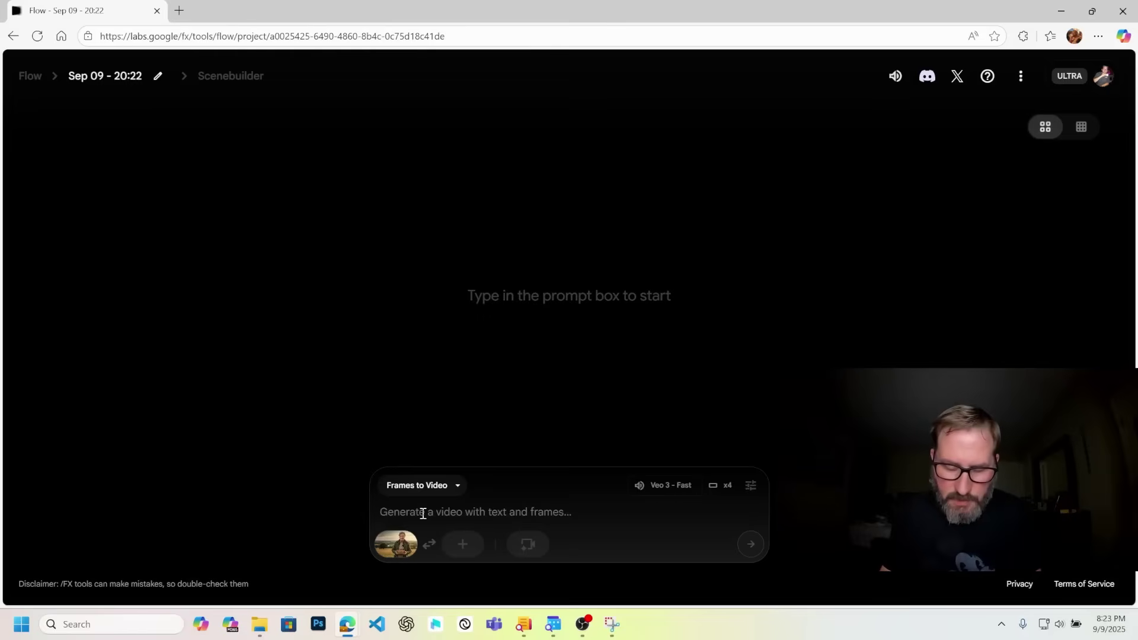
Step: Prompt the clip with: Camera pushes in slowly as the British host says with a British accent "I have this cool mystery box here. Let's see what's inside."
type("Camera pushes in slowly as the British host says with a British accent \"I ha")
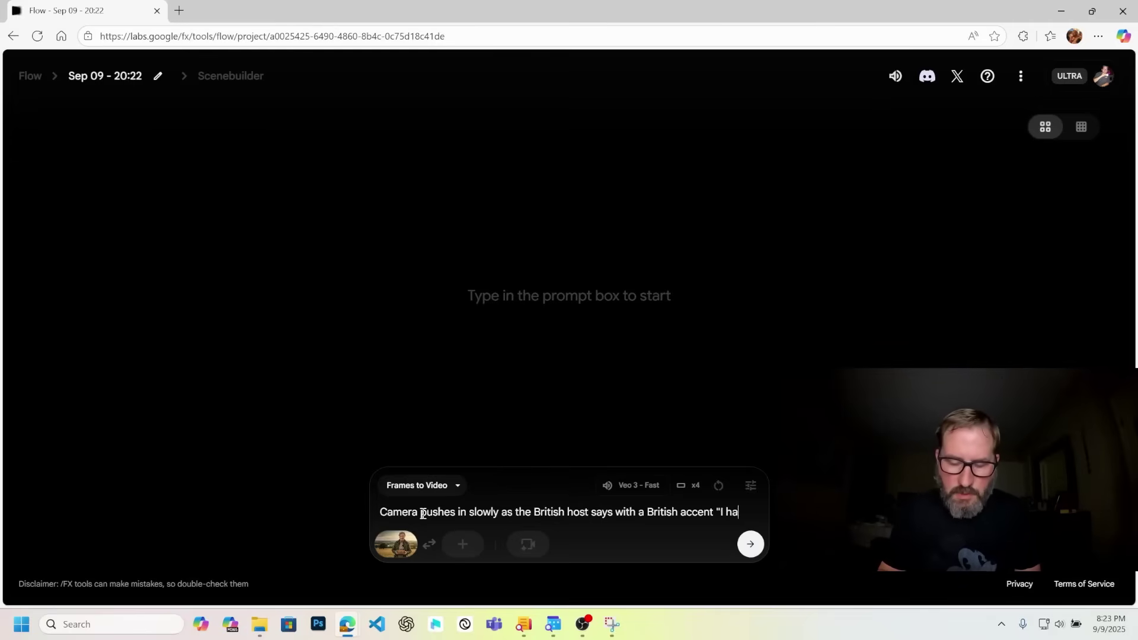
type("ve this cool")
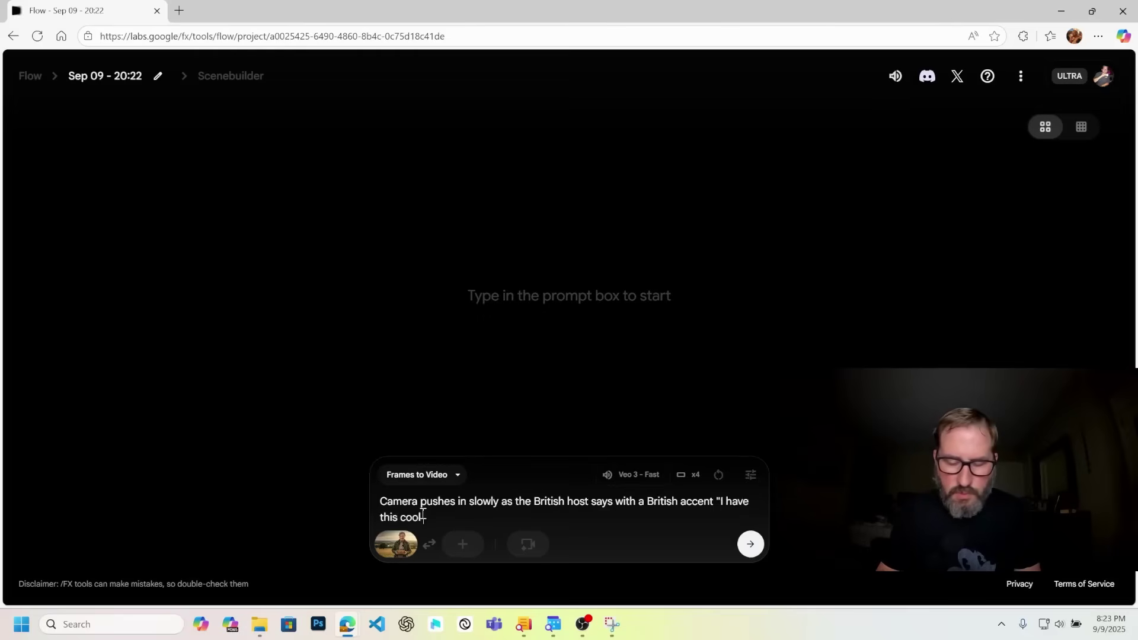
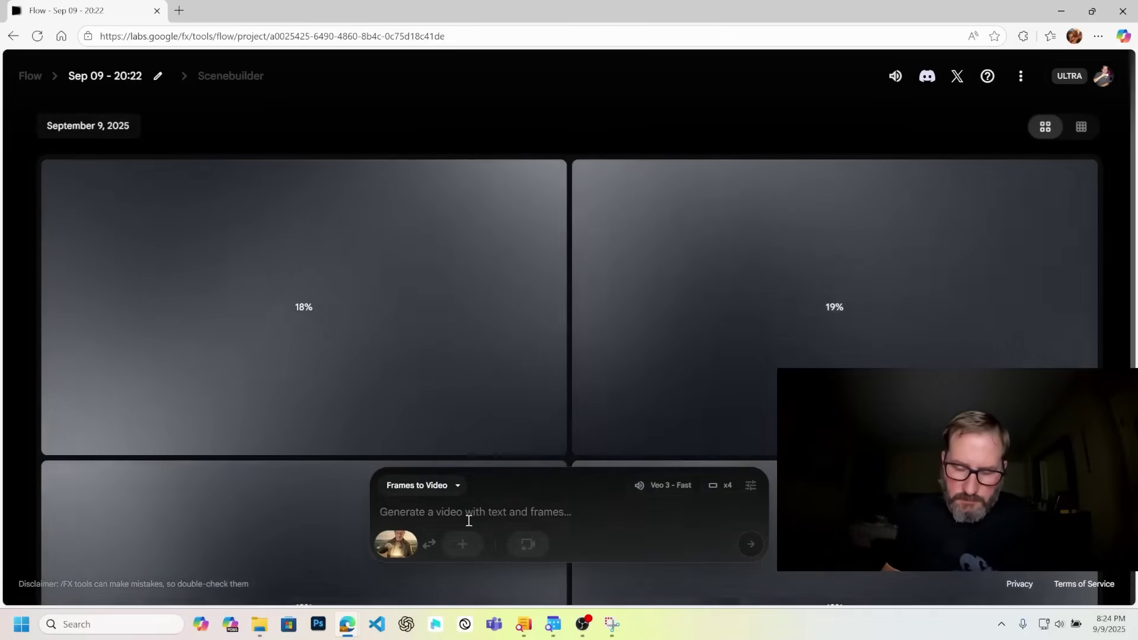
Step: Start the second shot's prompt with "The British host says with a Bristish accent", correcting the misspelled first "British"
type("The Bris")
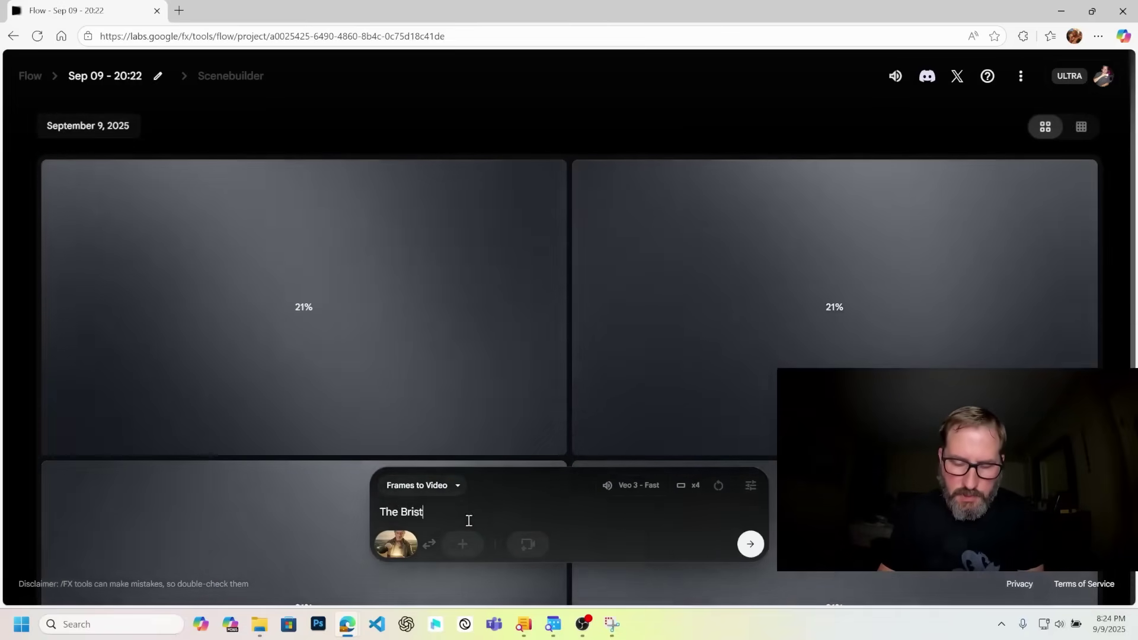
key("BackSpace")
type("it")
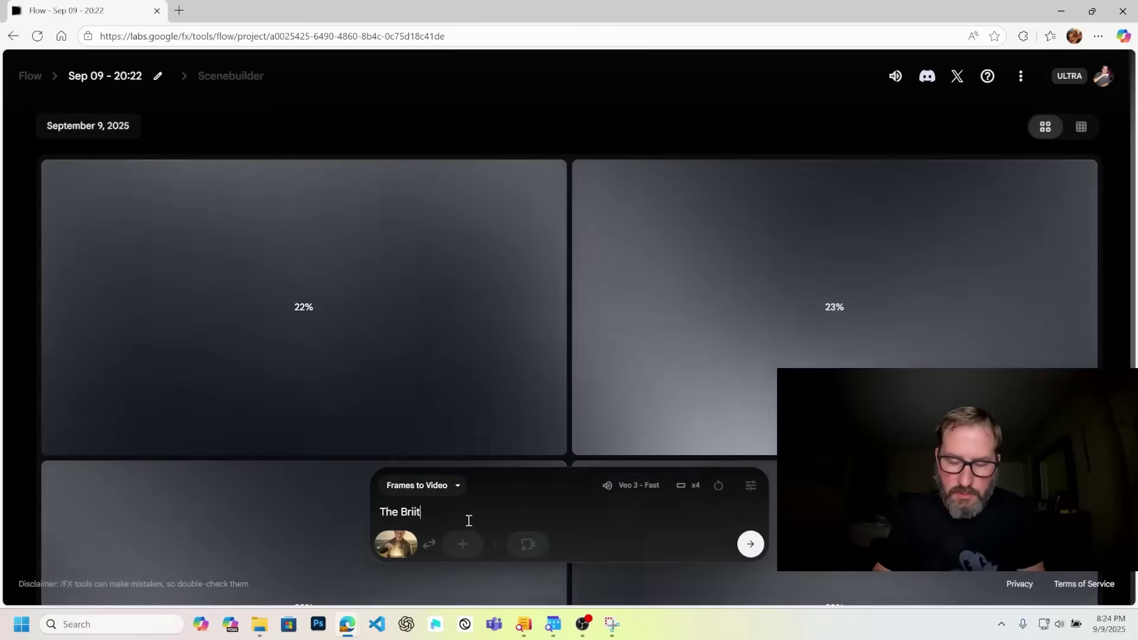
type("sh host says")
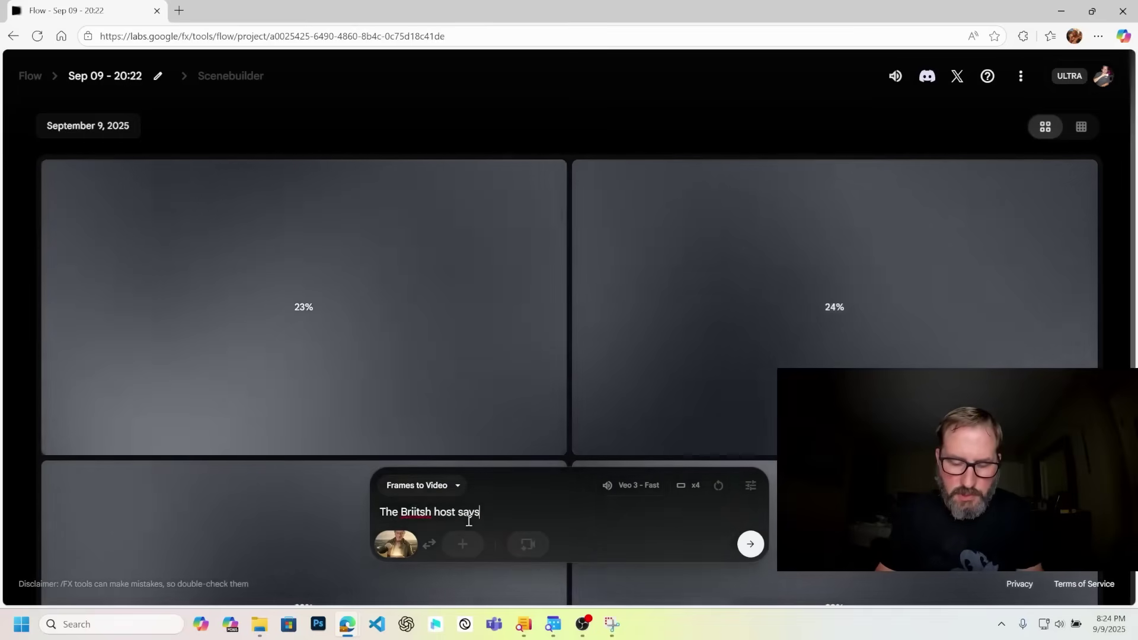
type(" with a Bris")
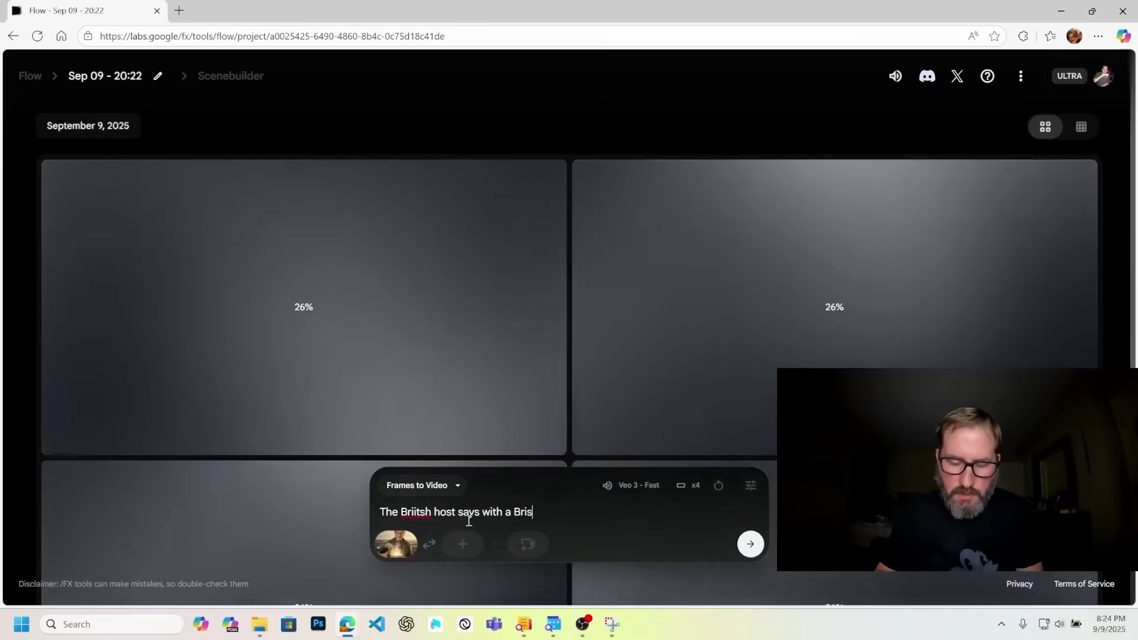
key("BackSpace")
type("tish accent")
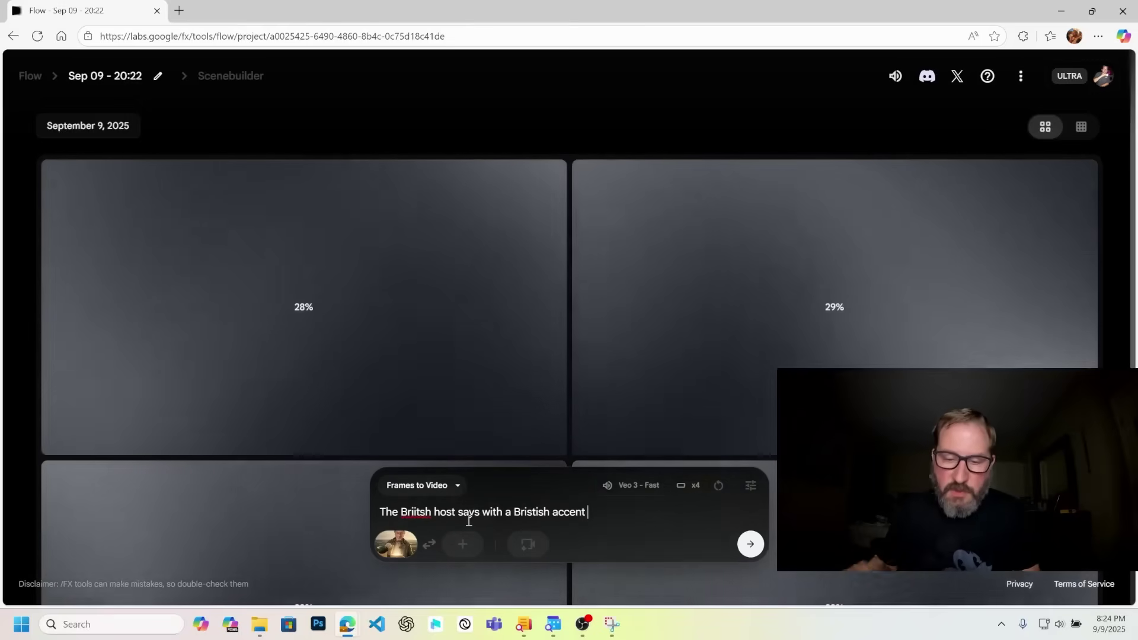
right_click(417, 513)
left_click(417, 513)
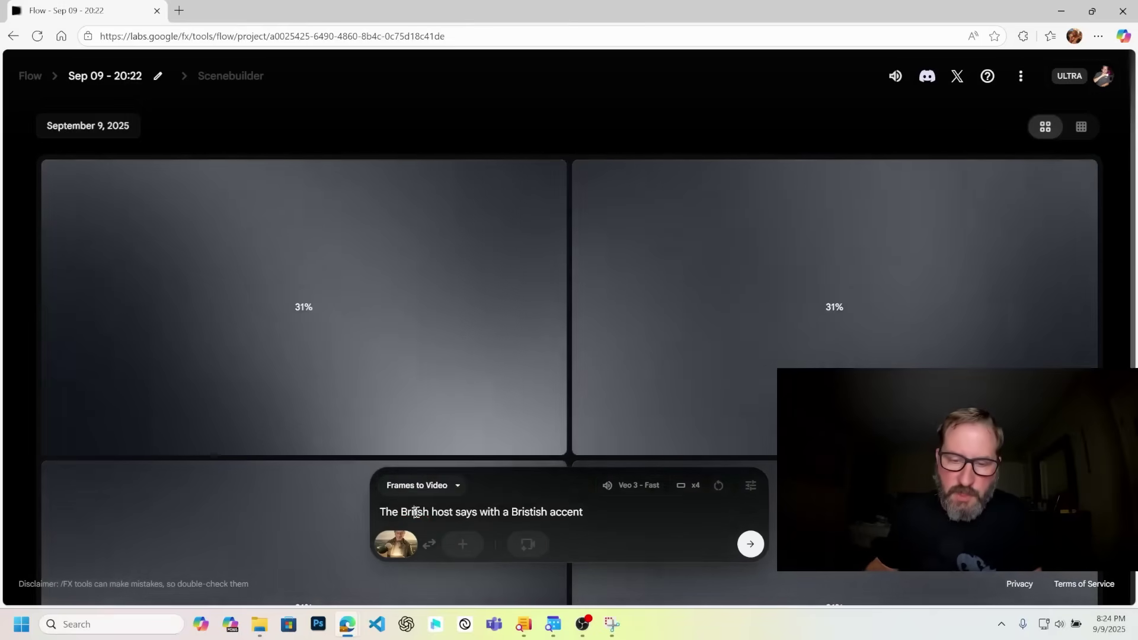
key("BackSpace")
right_click(418, 514)
left_click(424, 468)
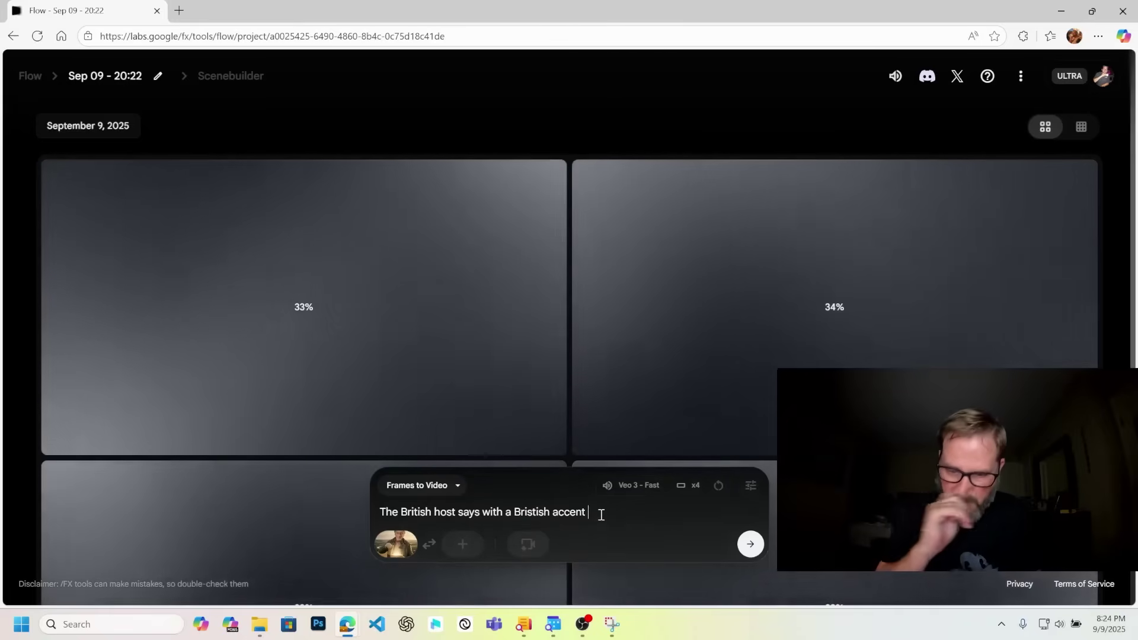
Step: Add the host's quoted line "Ok, the box is now open, let's see what is in here." to the end of the prompt
type("\"")
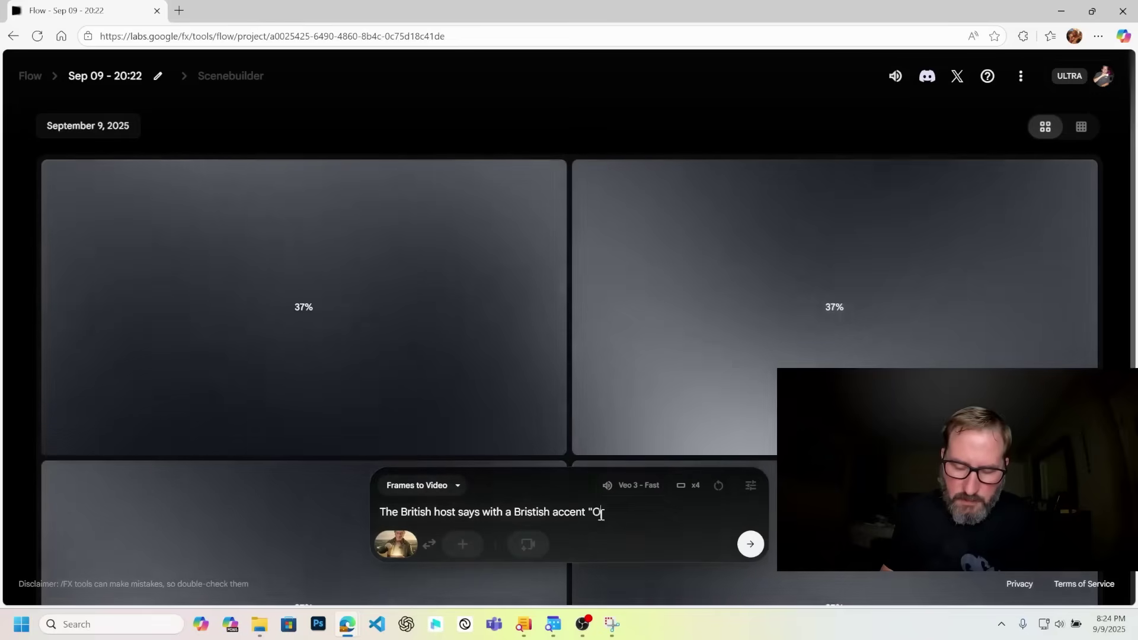
type("Ok, th")
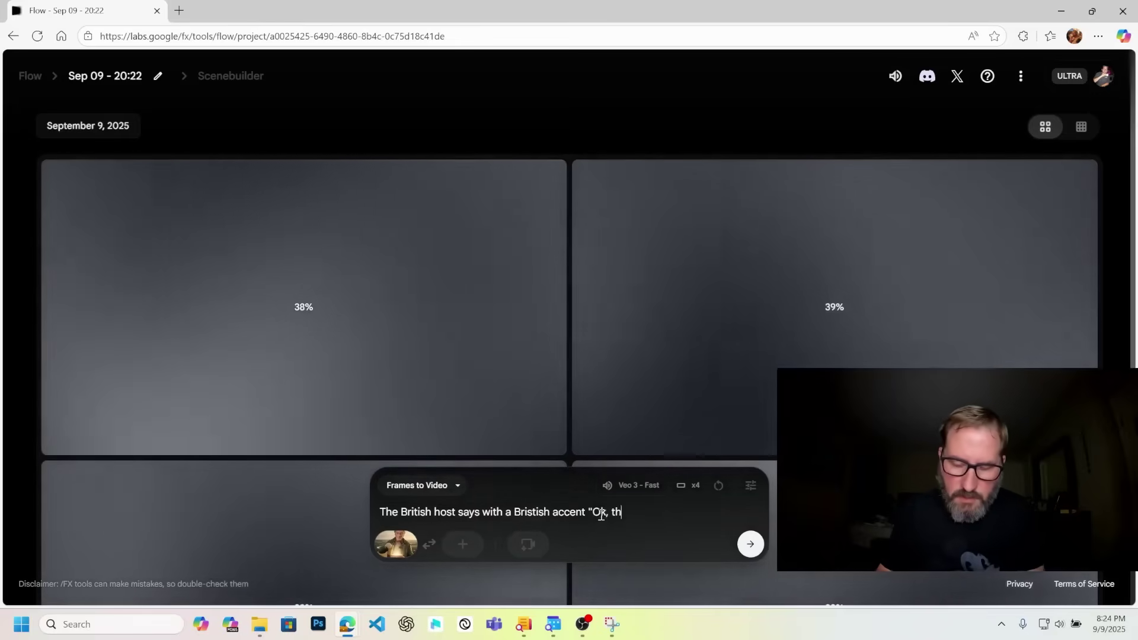
type("e box is now ")
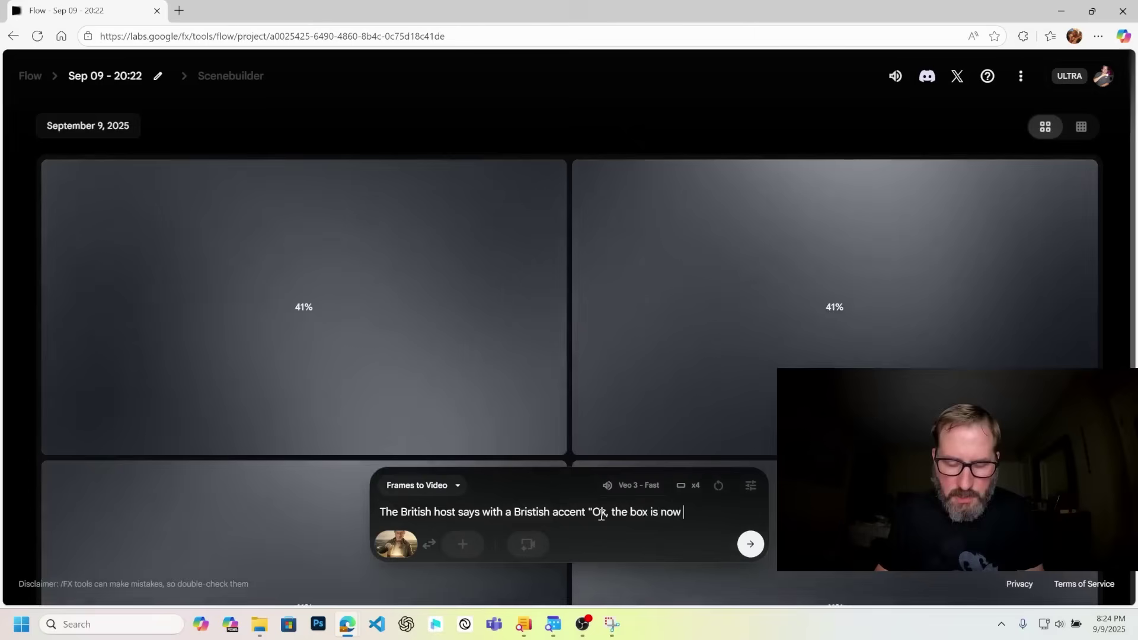
type("open, let's ")
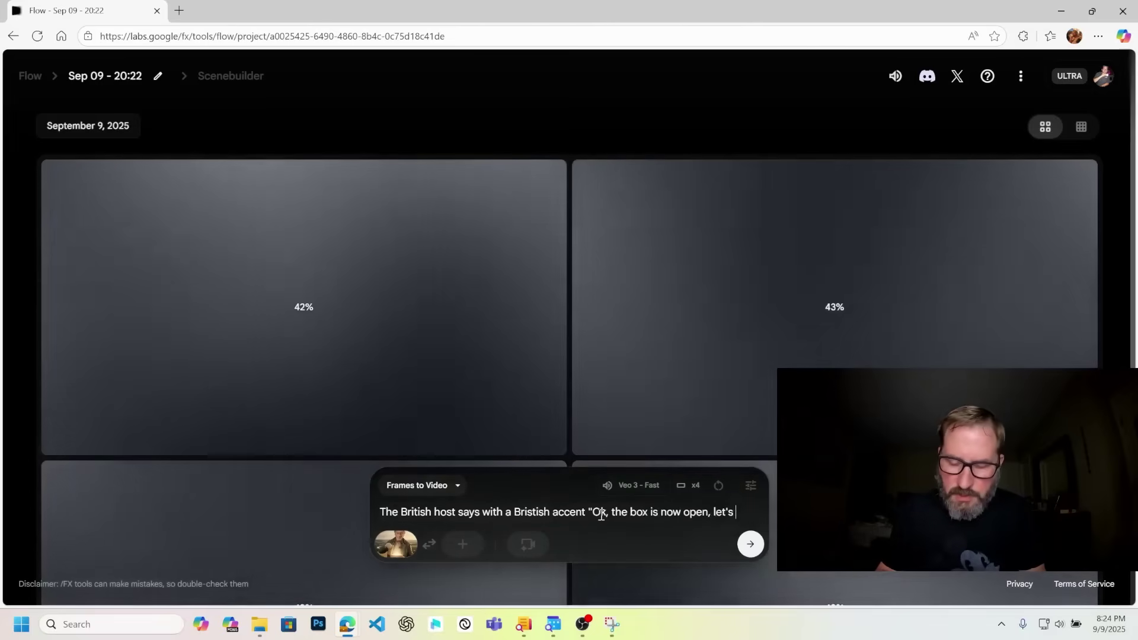
type("see what is in here.")
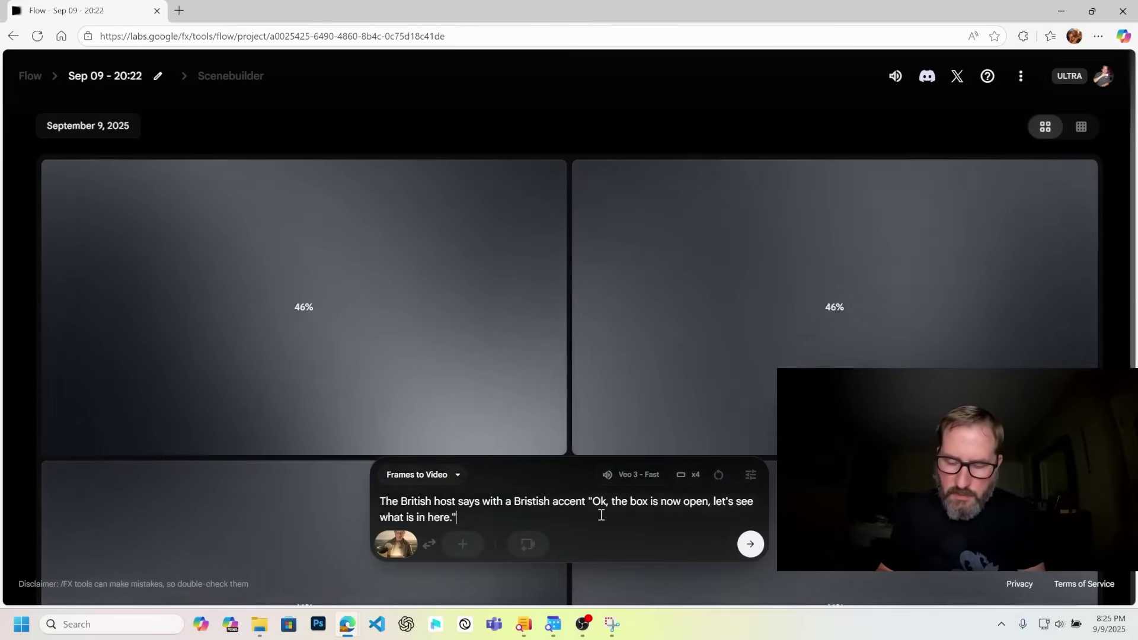
type("\"")
Step: Insert "The camera moves in tighter as" before "the British host", lowercasing that "the", and generate the second shot's videos
left_click(381, 504)
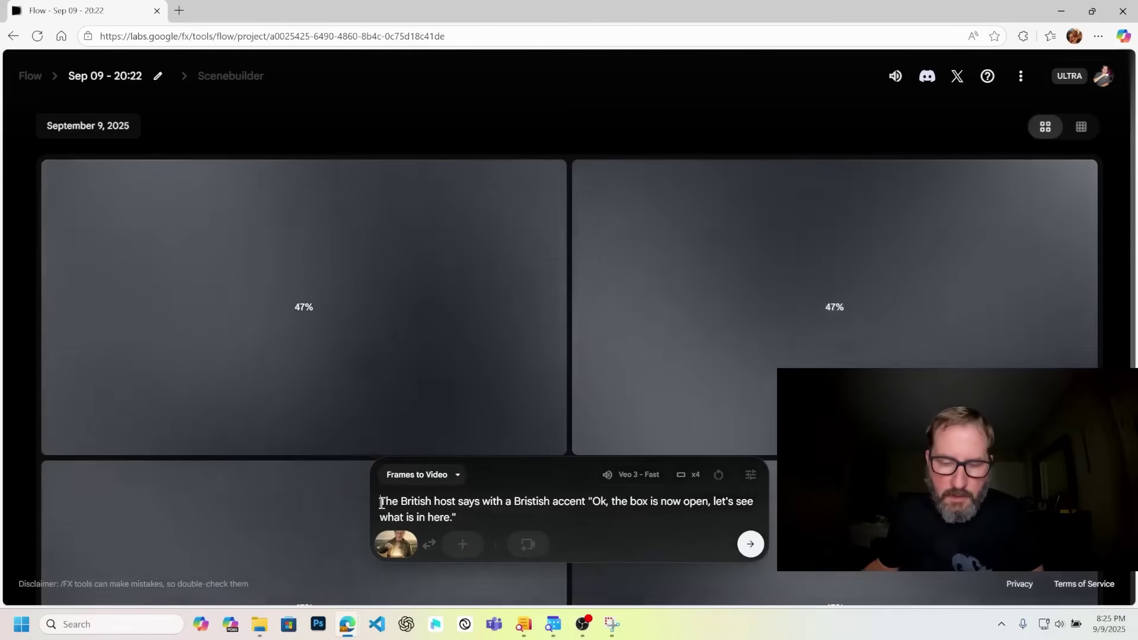
type("The camera ")
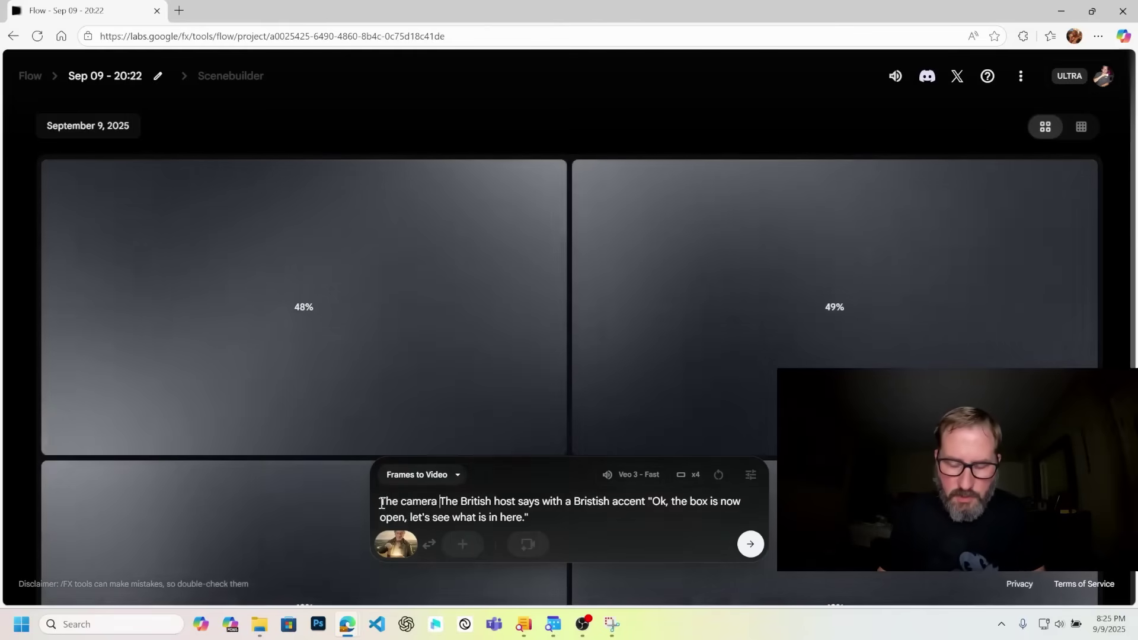
type("moves in ")
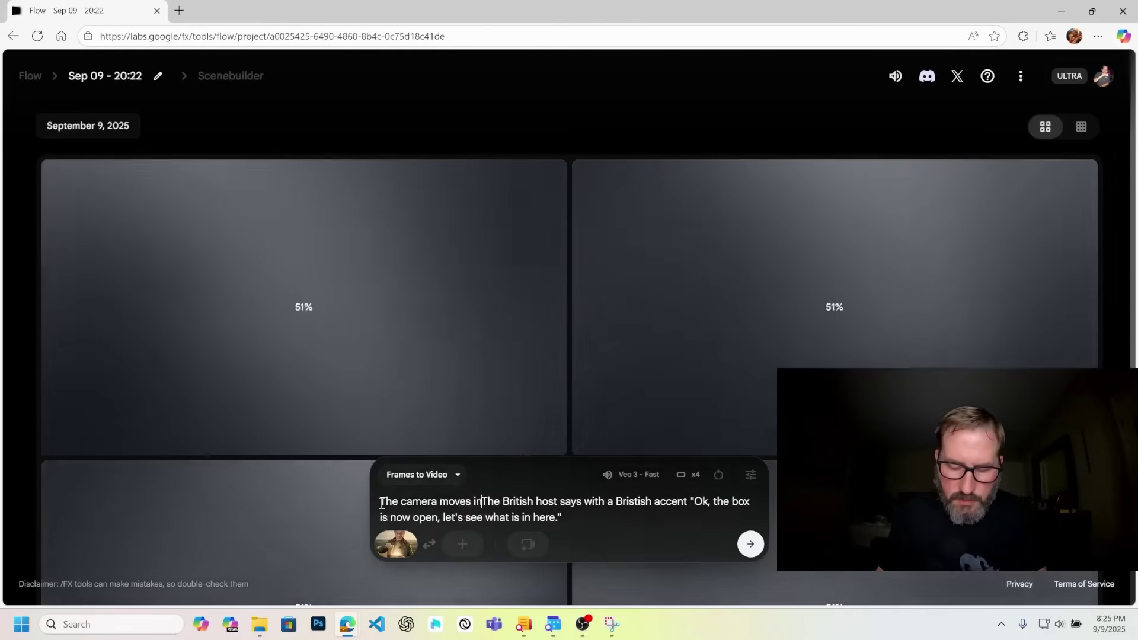
type("tighter")
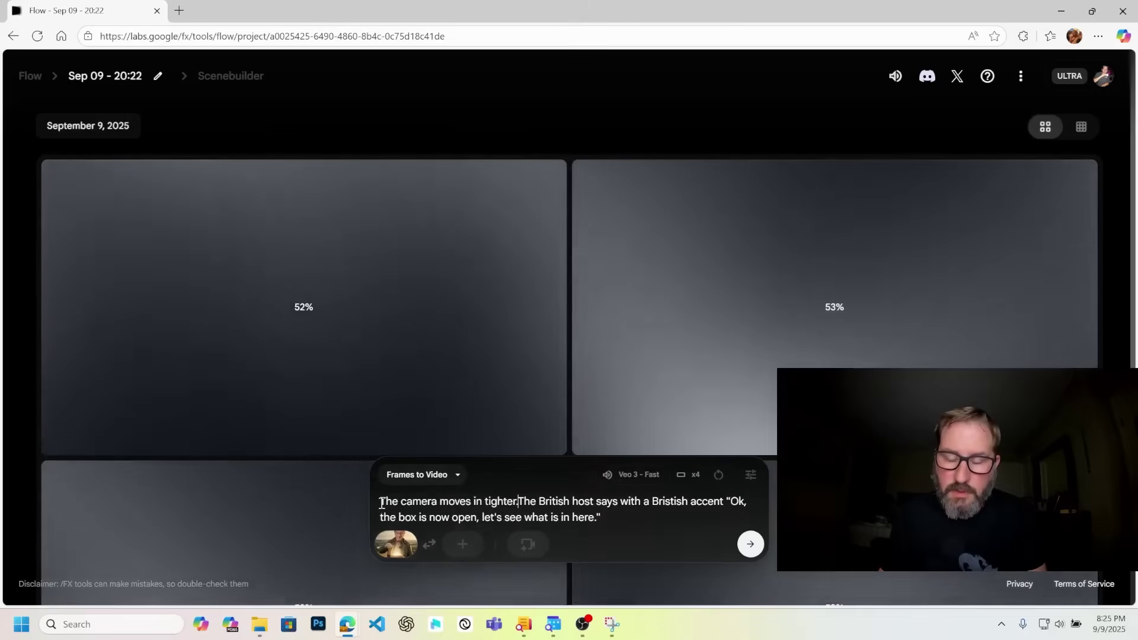
type(" as")
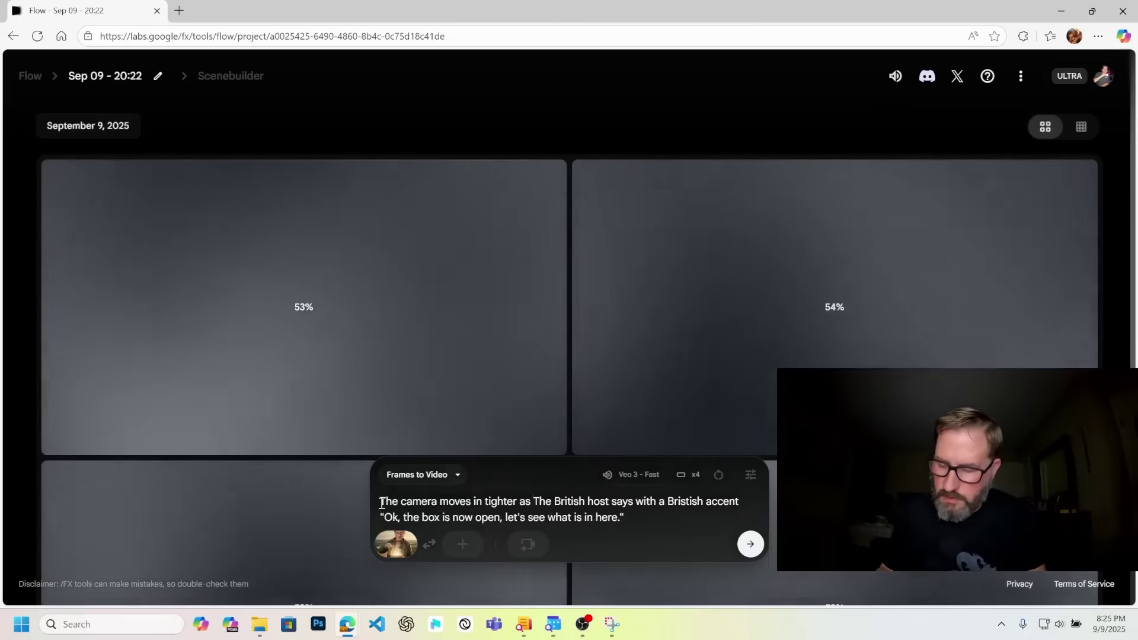
key("Delete")
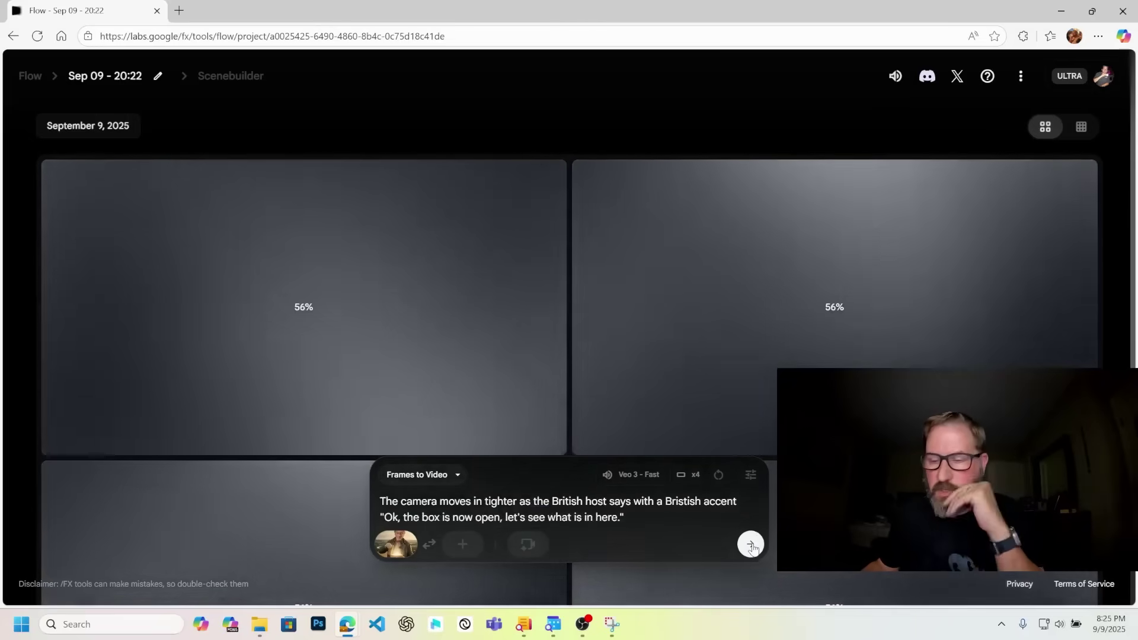
left_click(752, 545)
Step: Review the first shot's generated clips and save the third one as the MP4 video SHot_1_Veo_3 in the Consistant_Characters folder
scroll(622, 271, "down", 10)
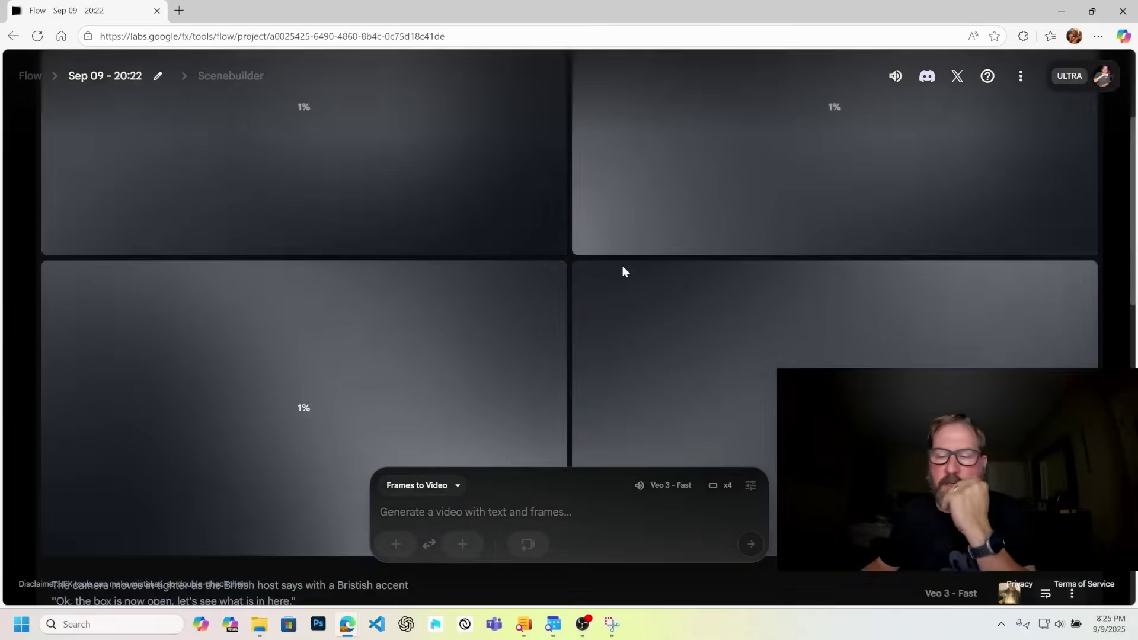
scroll(622, 272, "down", 1)
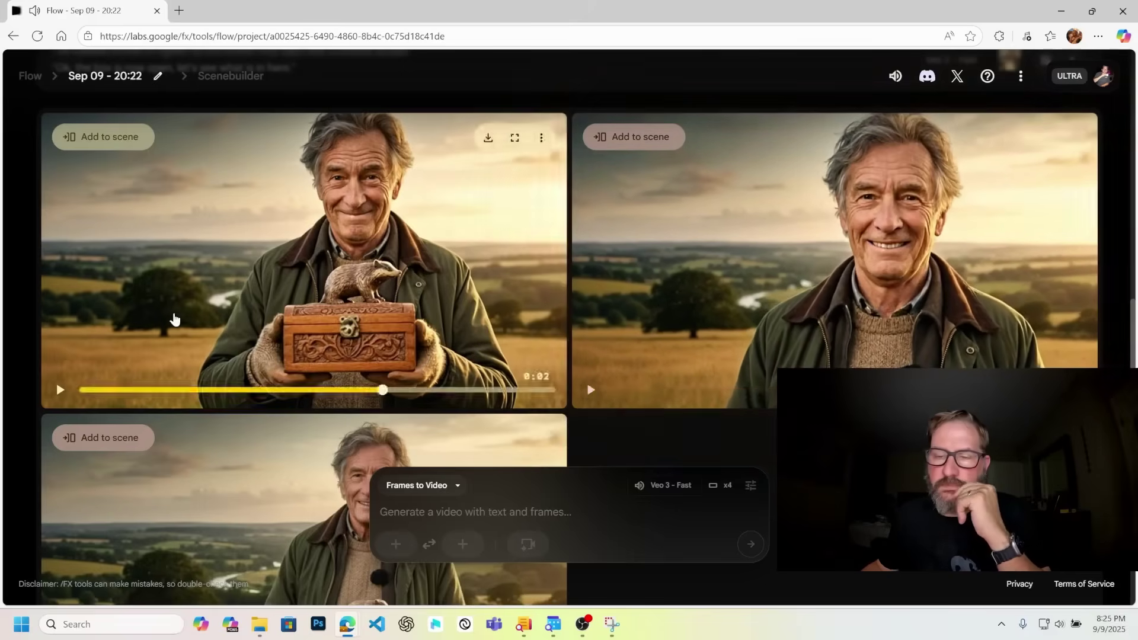
scroll(173, 319, "down", 4)
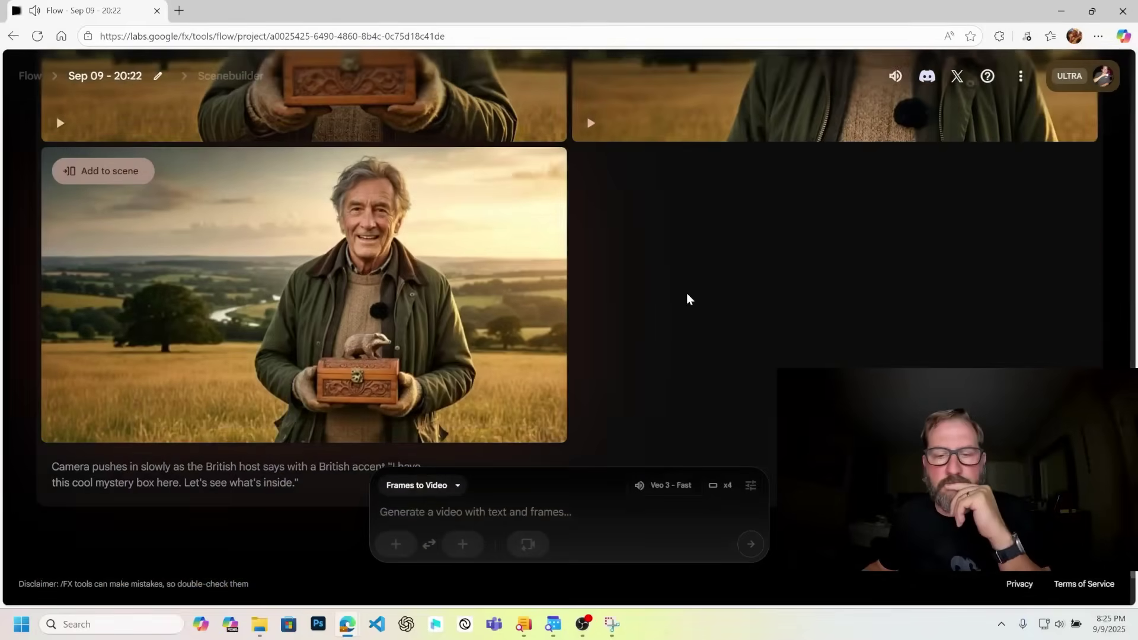
scroll(687, 298, "up", 1)
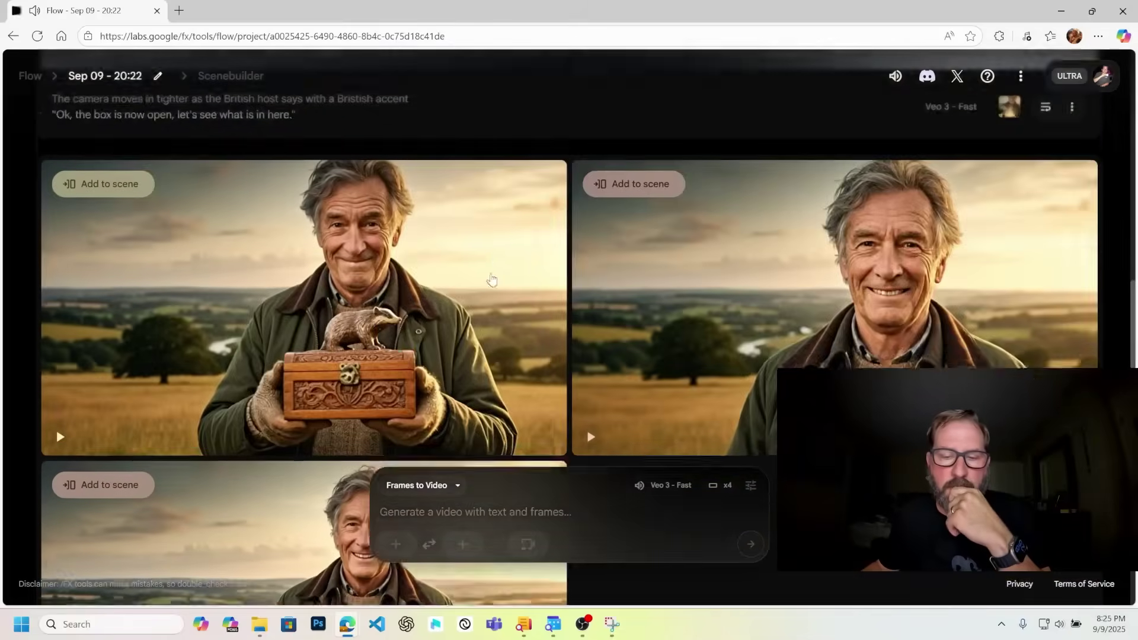
scroll(491, 273, "down", 5)
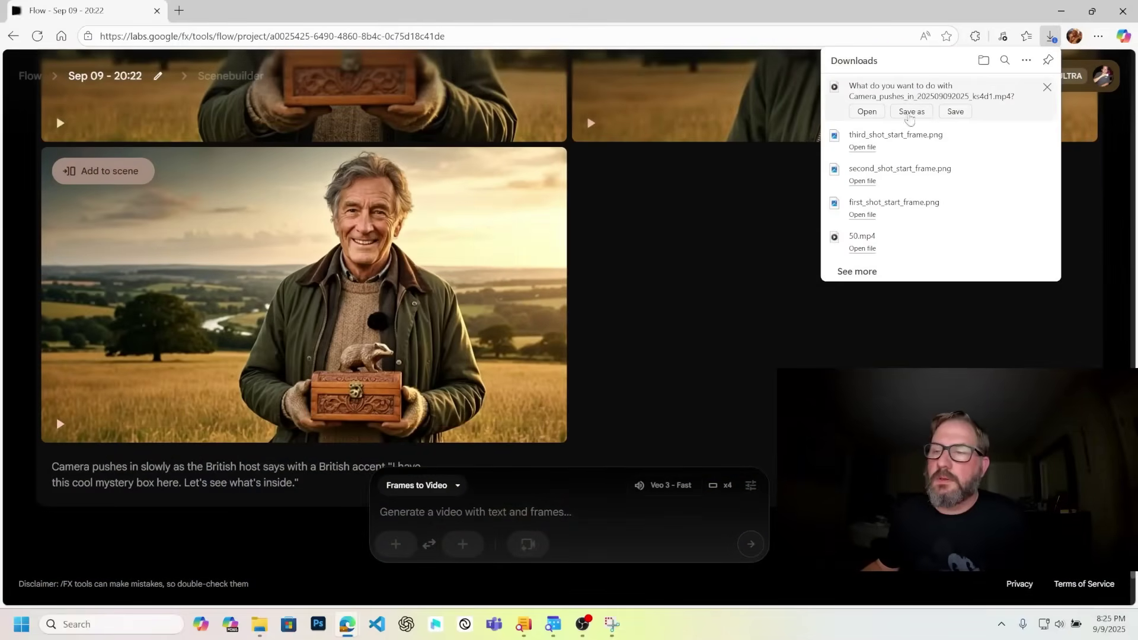
left_click(911, 112)
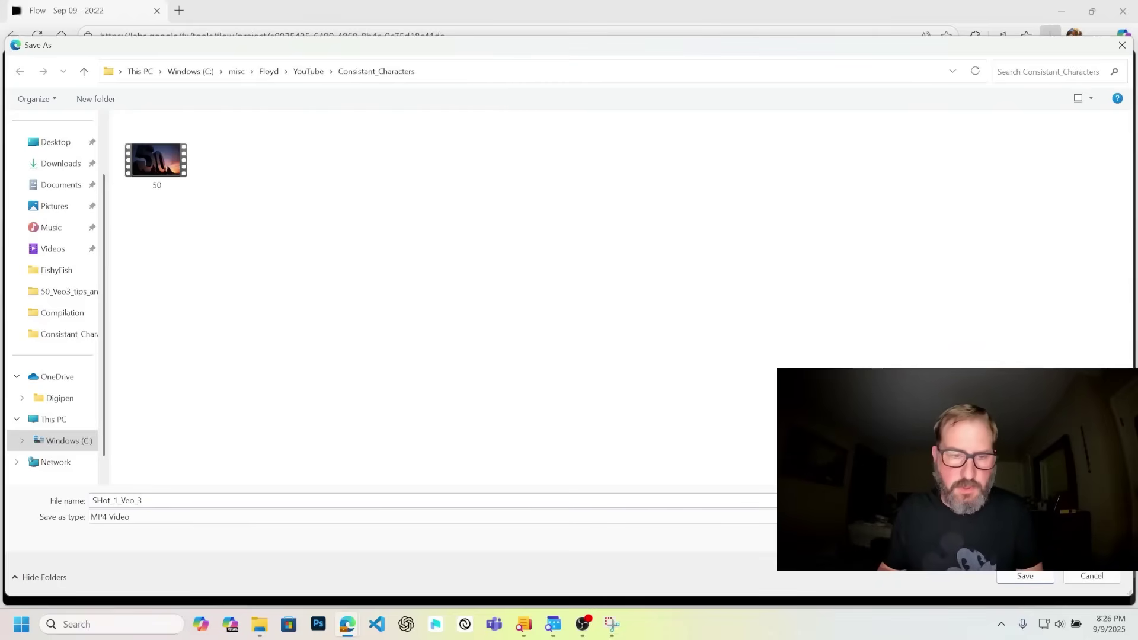
key("Escape")
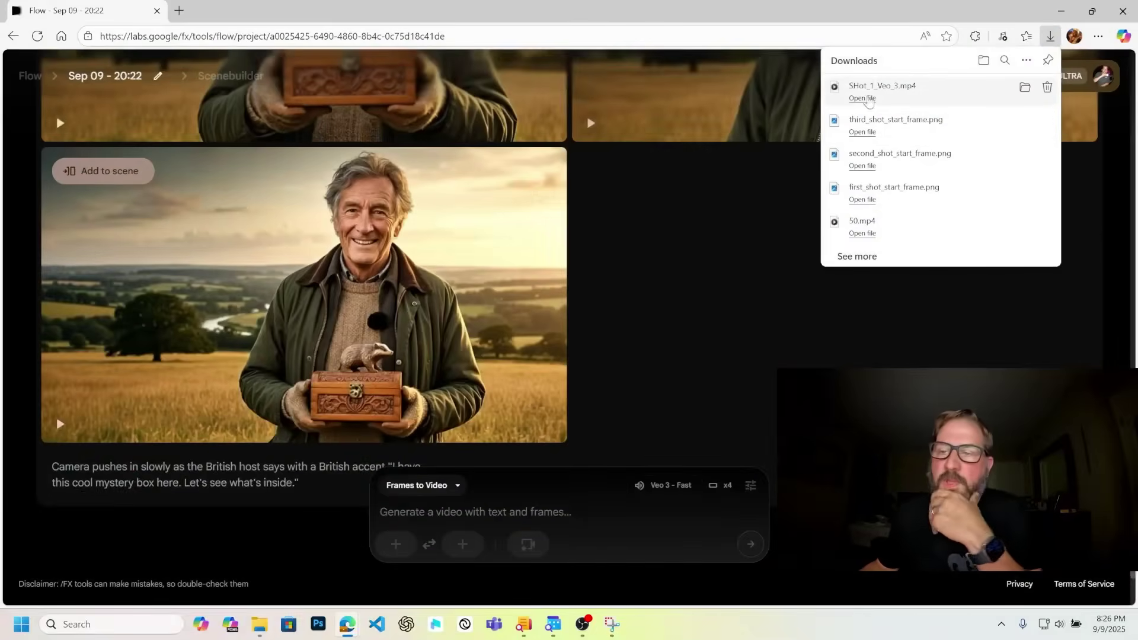
Step: Upload third_shot_start_frame from the Consistant_Characters folder as the start frame and accept its landscape crop
left_click(657, 267)
scroll(659, 267, "up", 10)
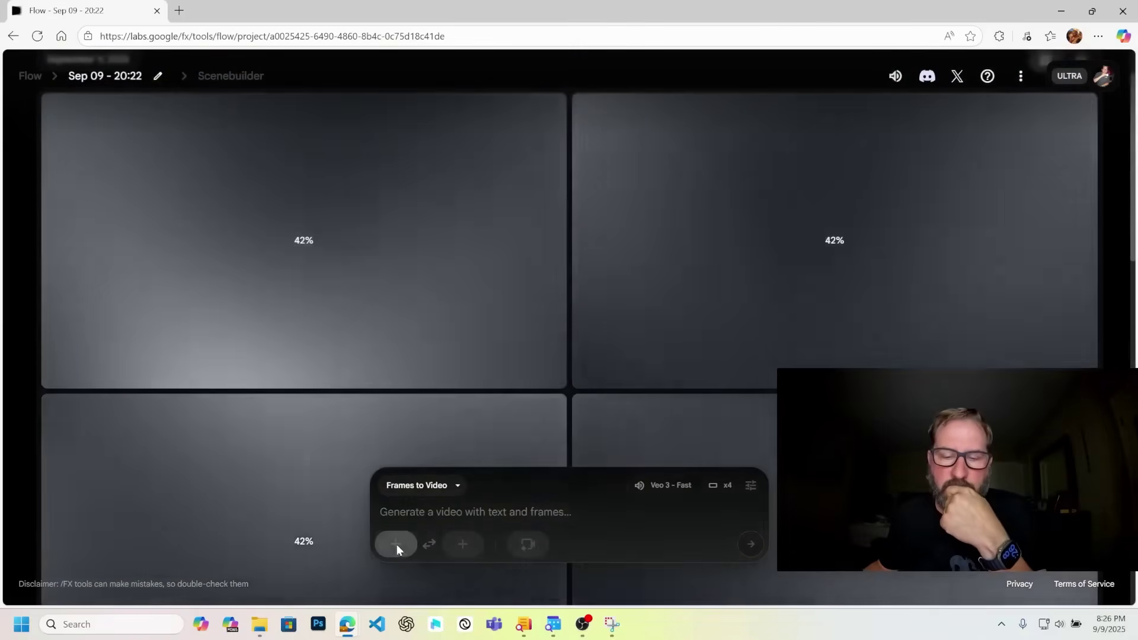
left_click(395, 544)
left_click(417, 186)
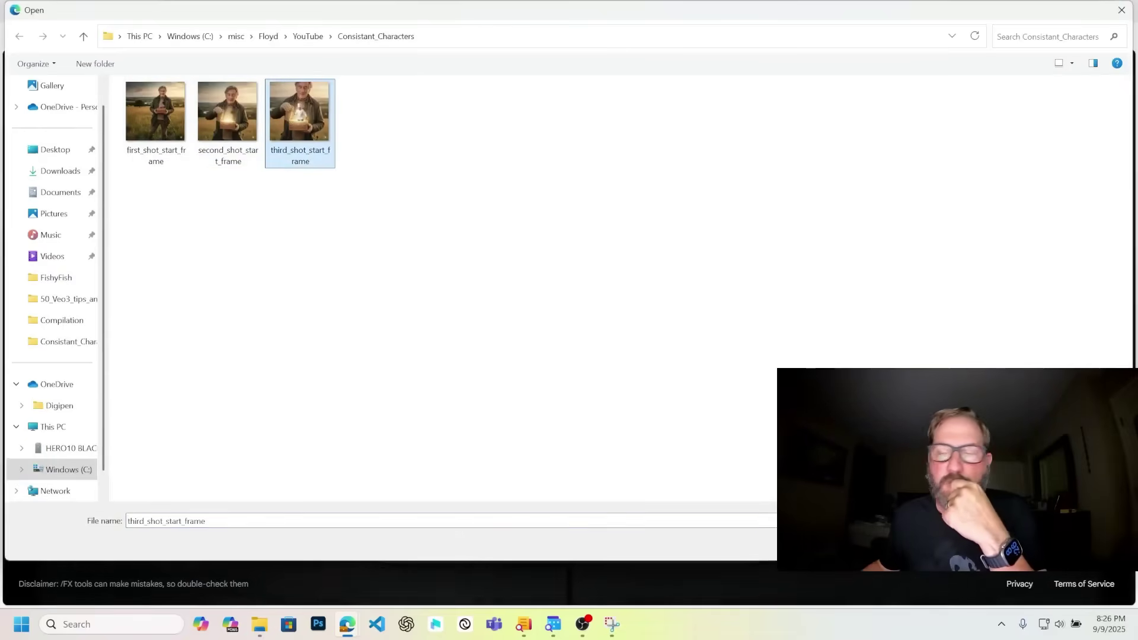
key("Return")
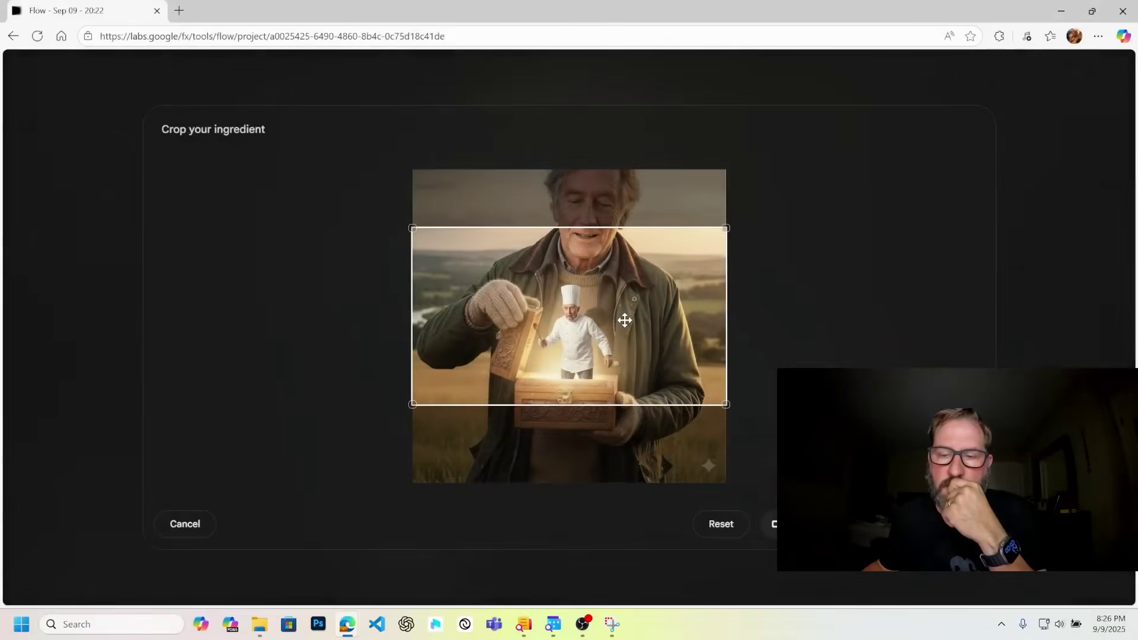
key("Return")
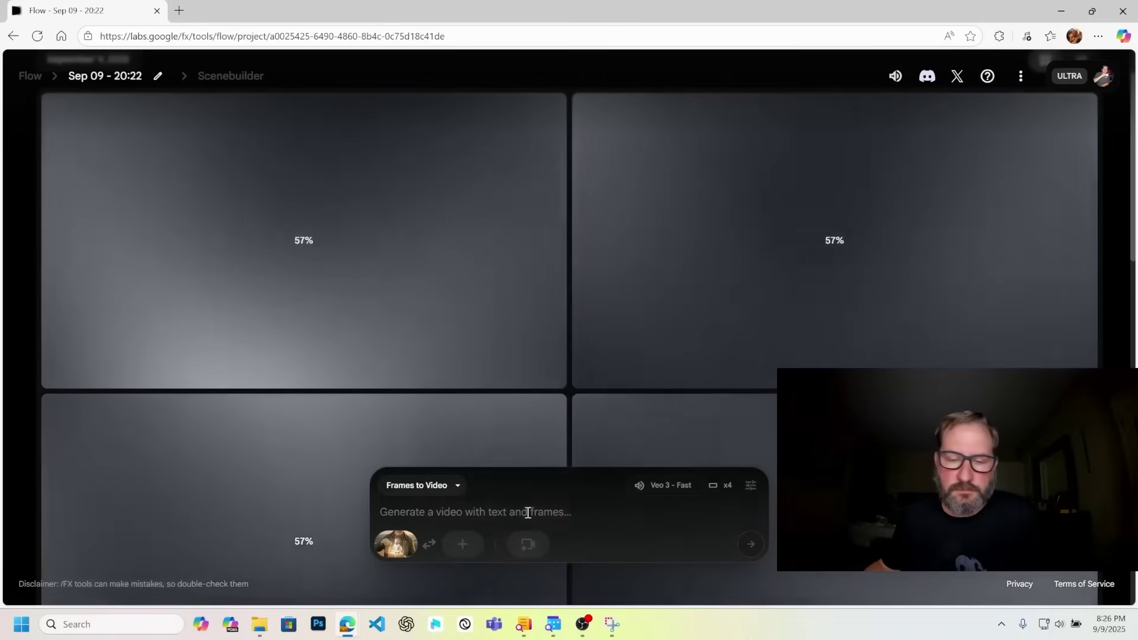
Step: Generate the third shot's videos with "The camera pushes in tight on the chef who says "Who wants to cook a little food?" He then laughs maniacally."
type("The camera ")
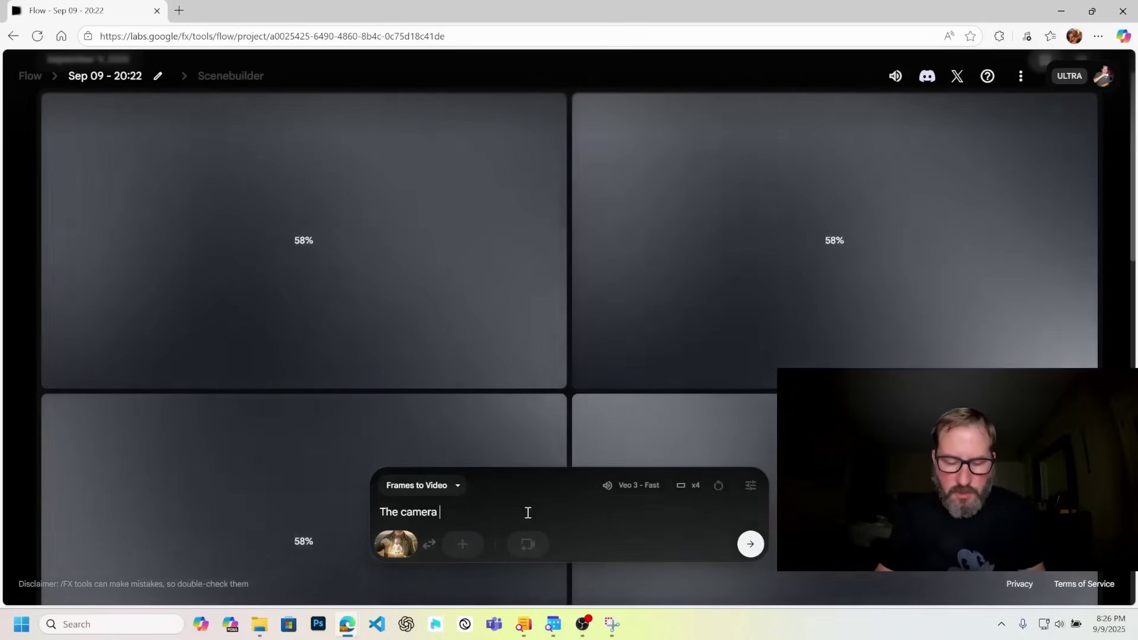
type("pushes in tight on")
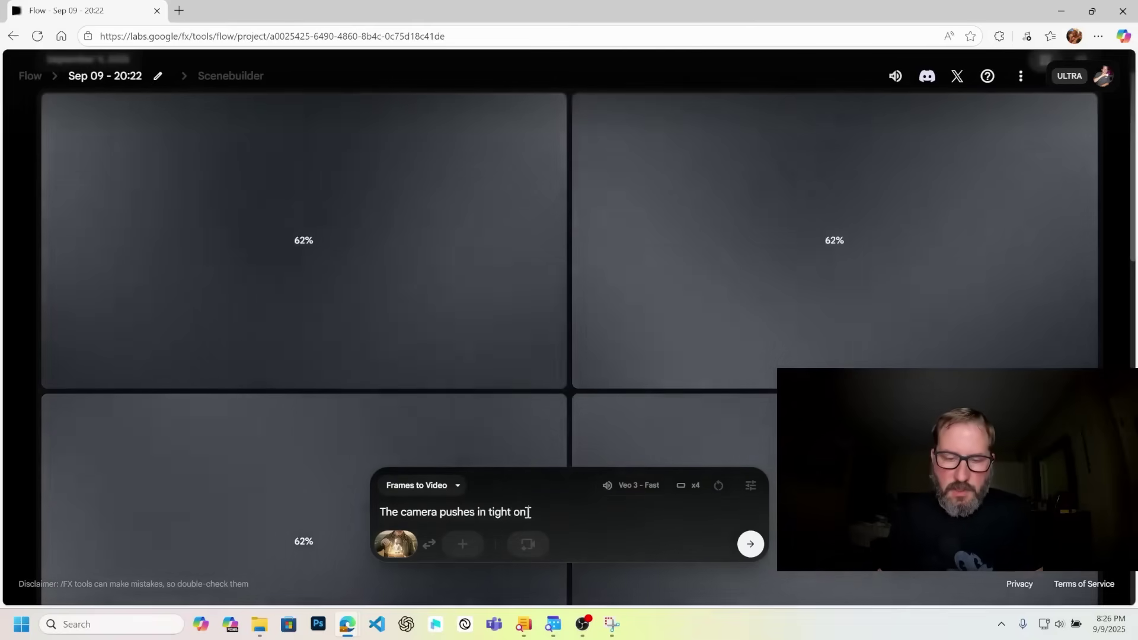
type(" the ")
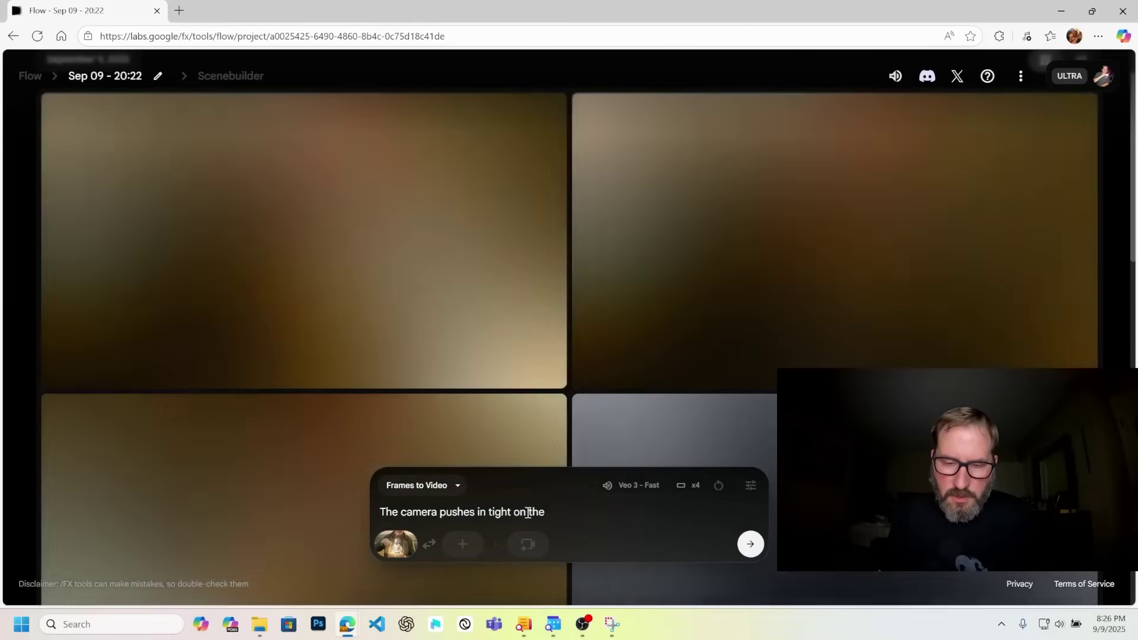
type("chef who says \"Who wants to cook a little food?\" He then laughs maniacally.")
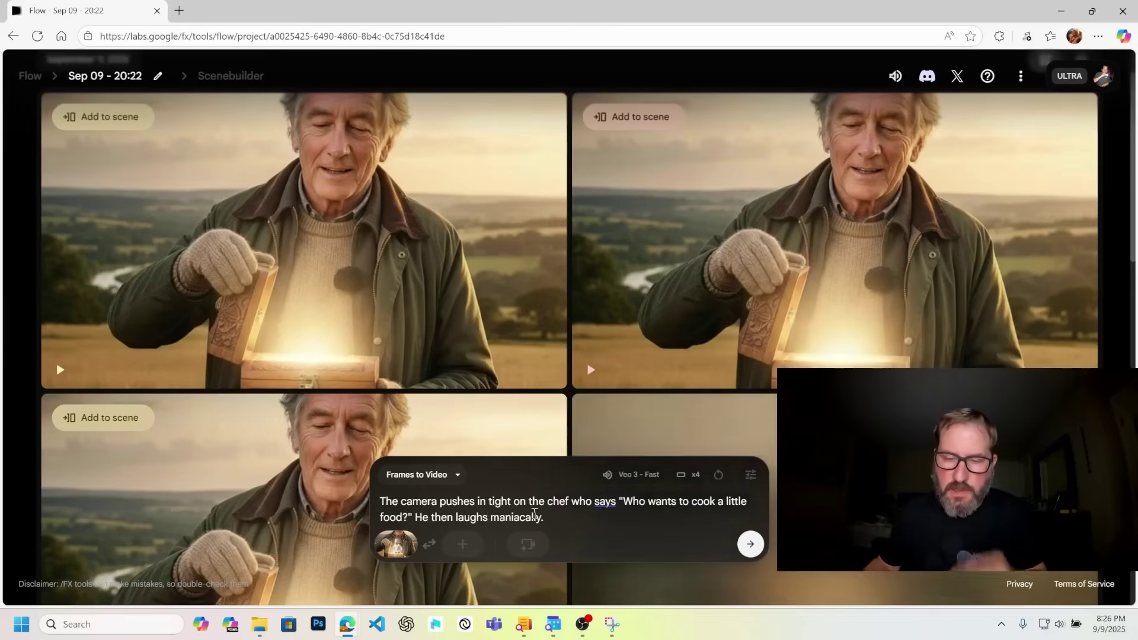
left_click(750, 544)
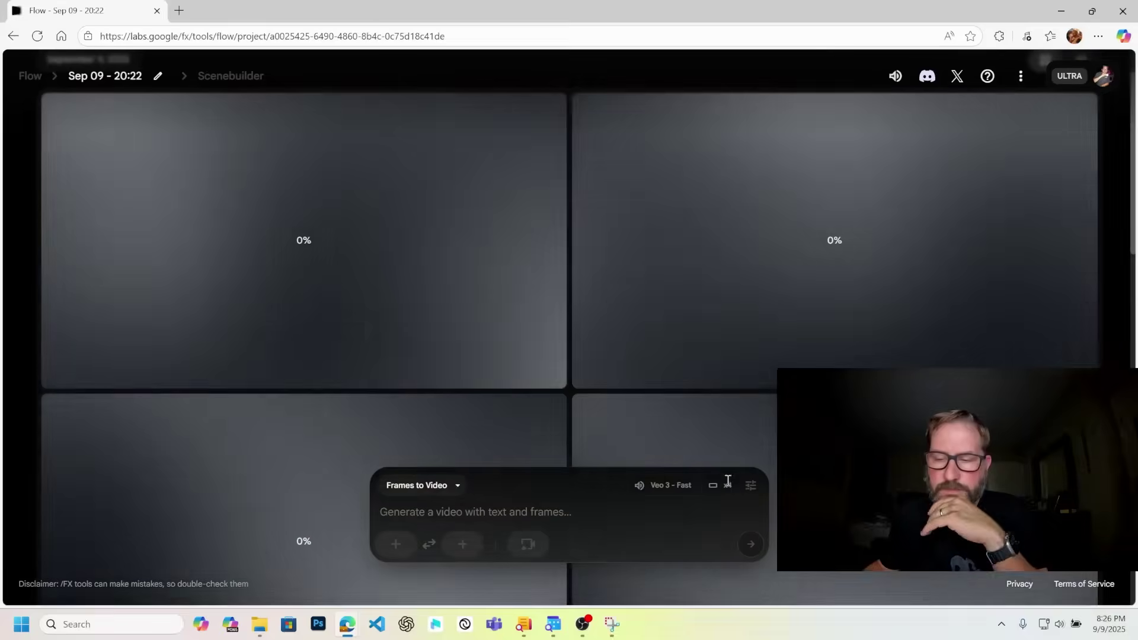
Step: Review the second shot's generated clips and save the chosen one as the MP4 video SHot_2_Veo_3 in the Consistant_Characters folder
scroll(648, 236, "down", 10)
scroll(474, 279, "up", 3)
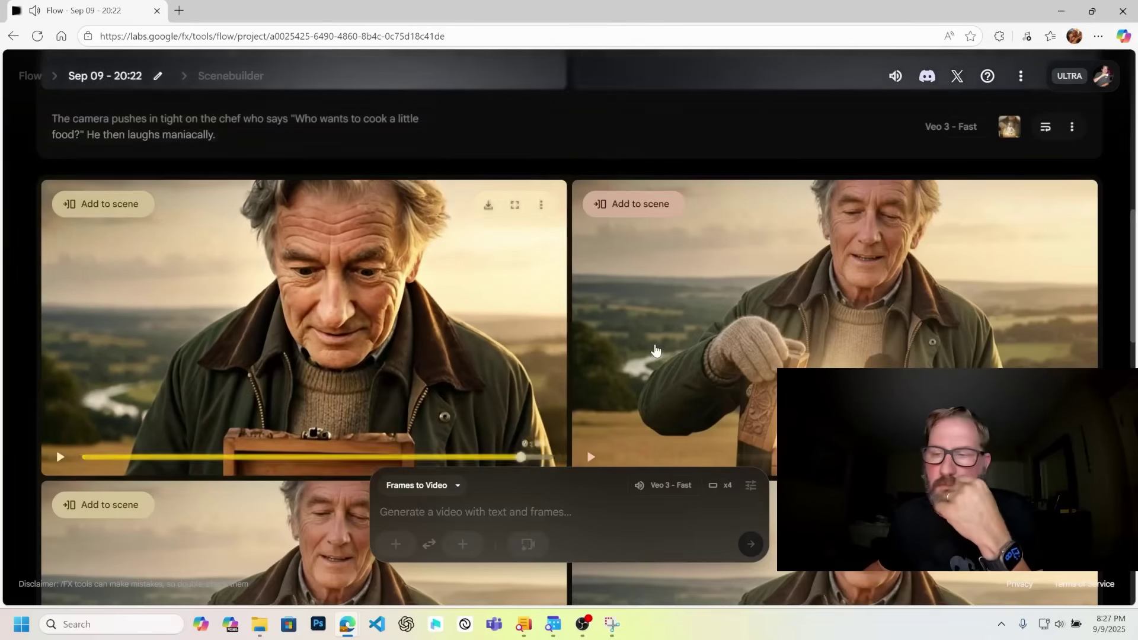
scroll(655, 350, "down", 1)
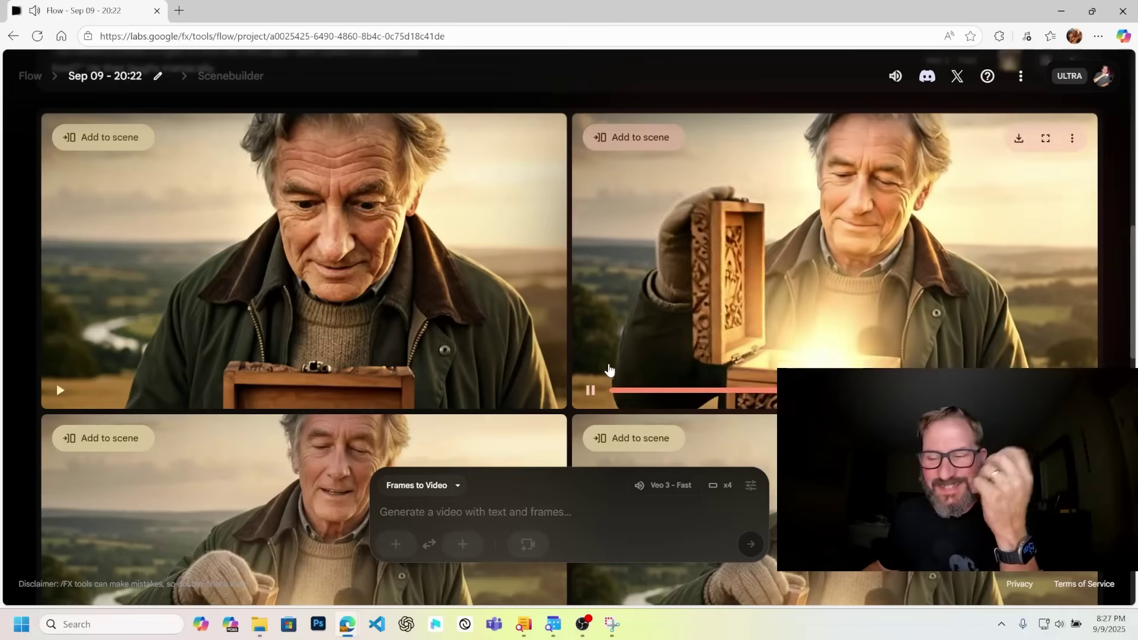
left_click(591, 392)
scroll(474, 444, "down", 3)
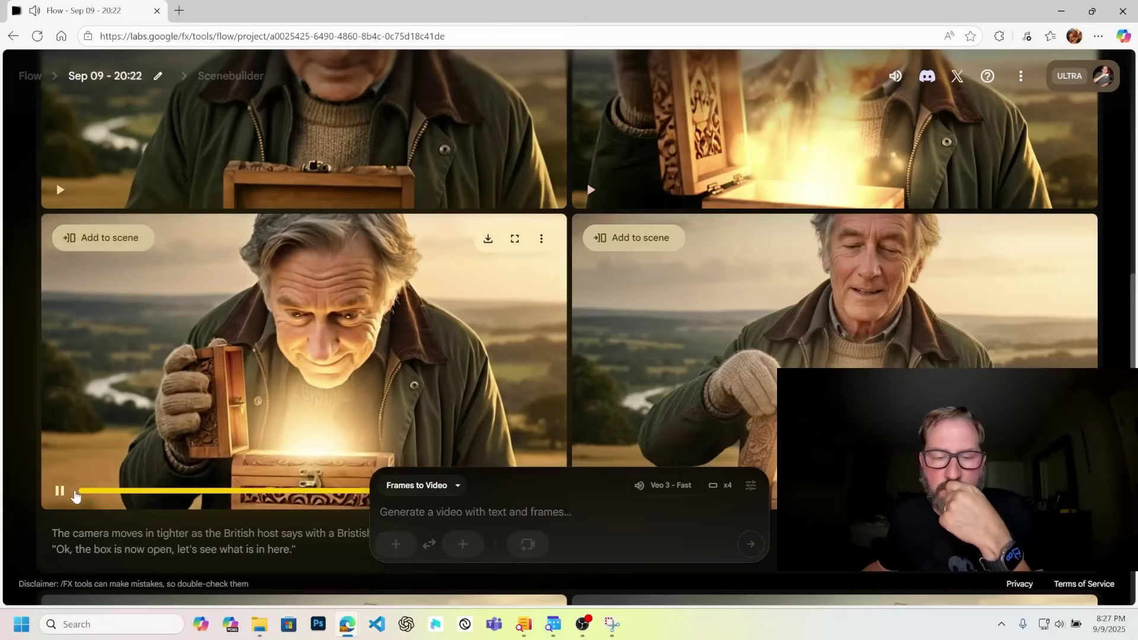
scroll(715, 366, "down", 2)
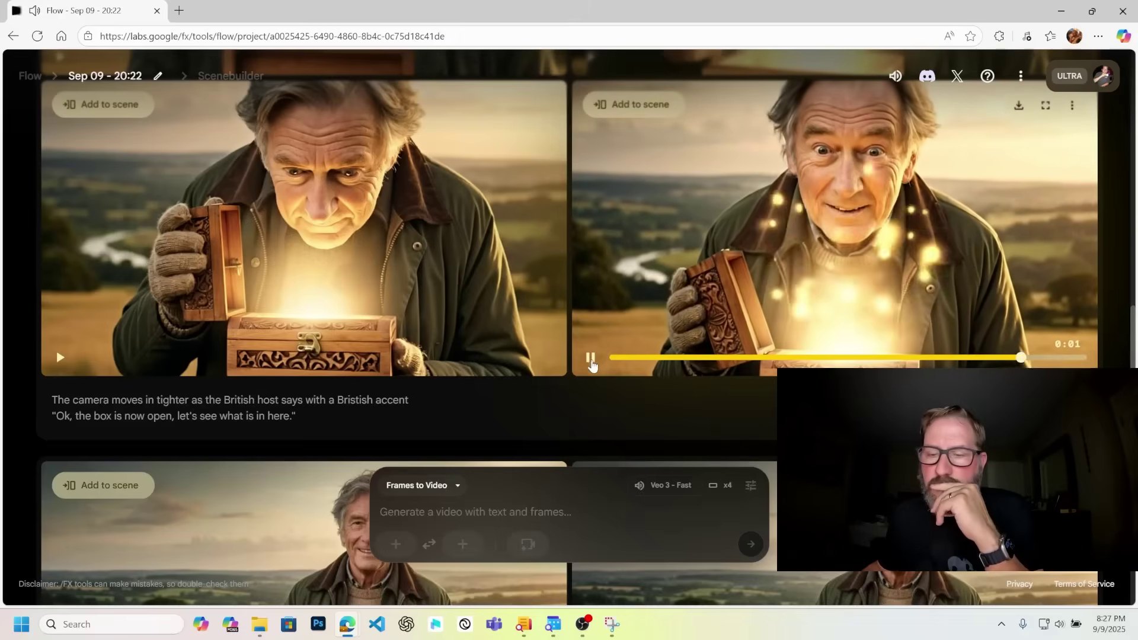
scroll(916, 245, "up", 2)
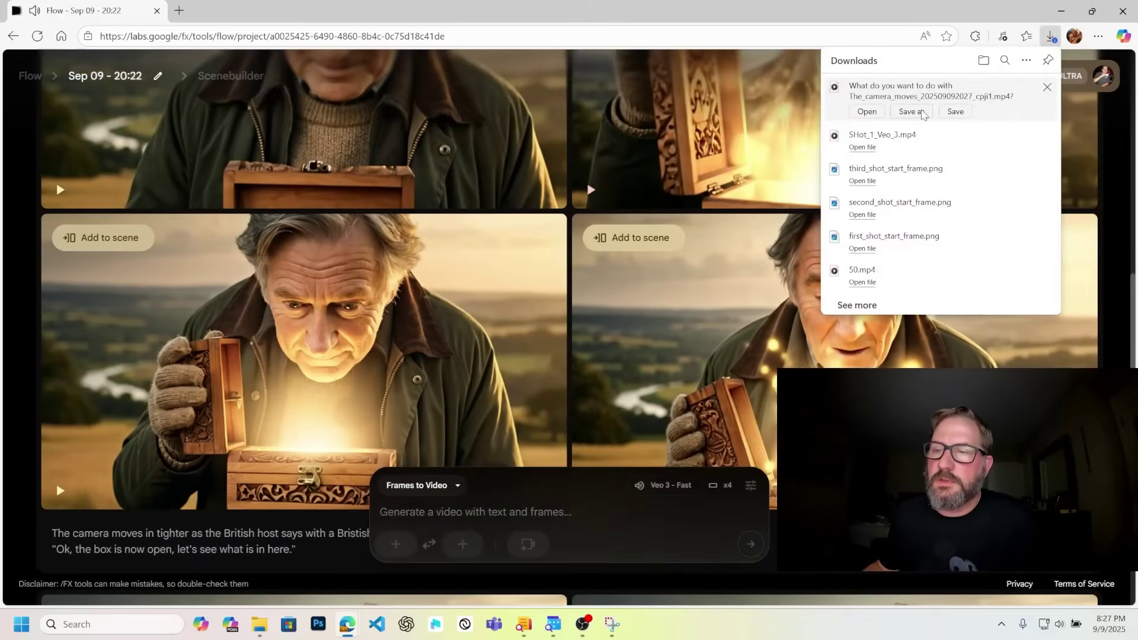
left_click(911, 112)
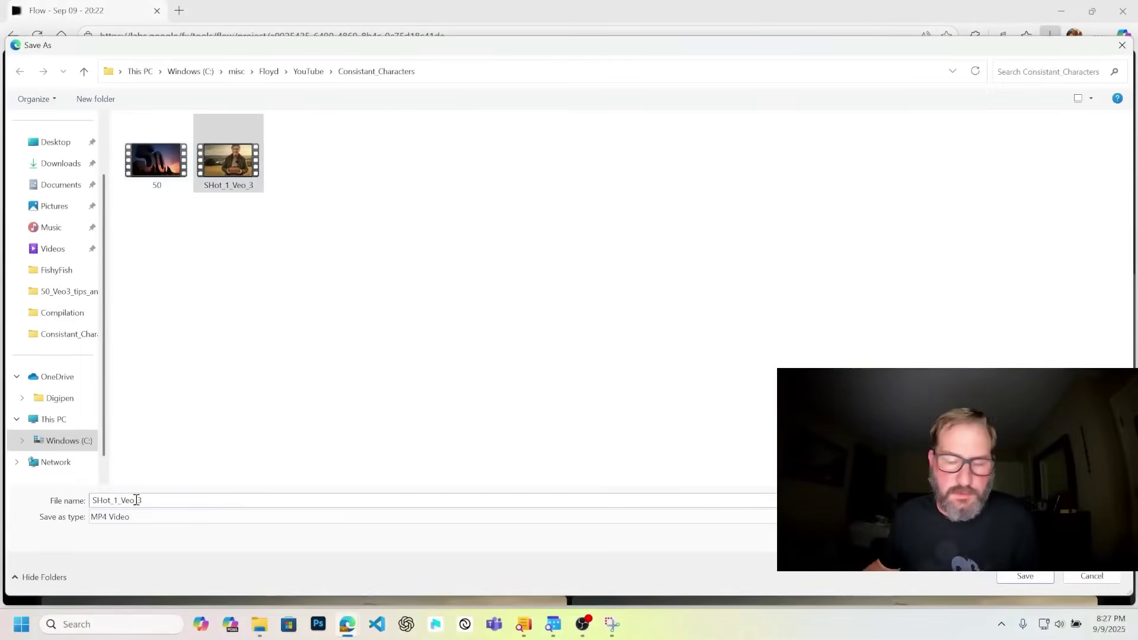
key("Return")
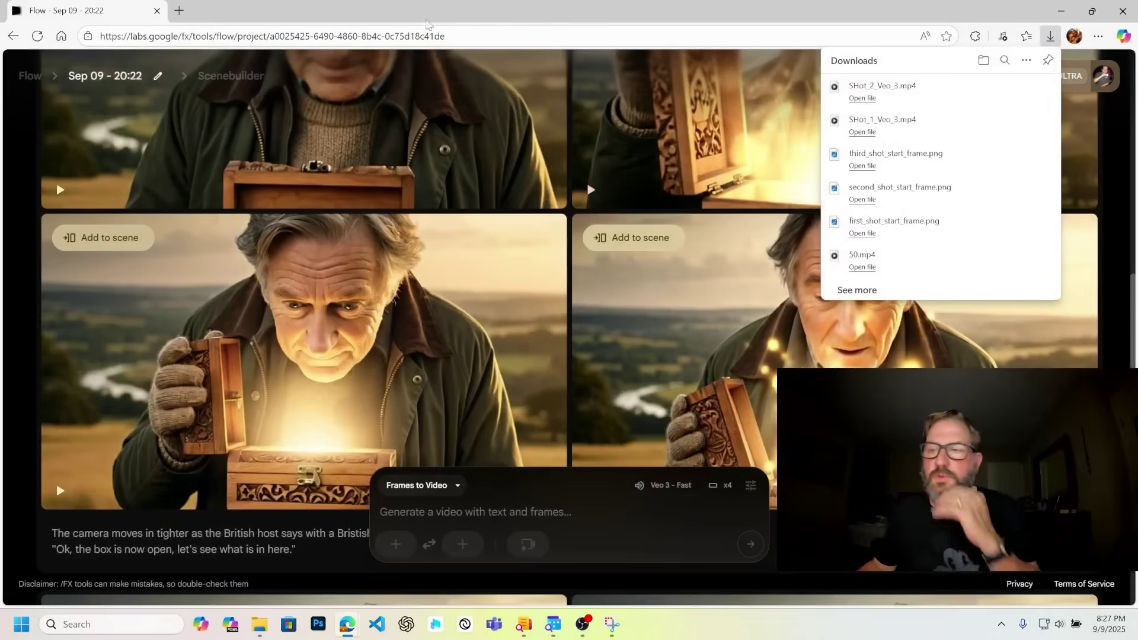
Step: Play the third shot's generated clips and compare how the chef looks and laughs in each one
scroll(495, 188, "up", 5)
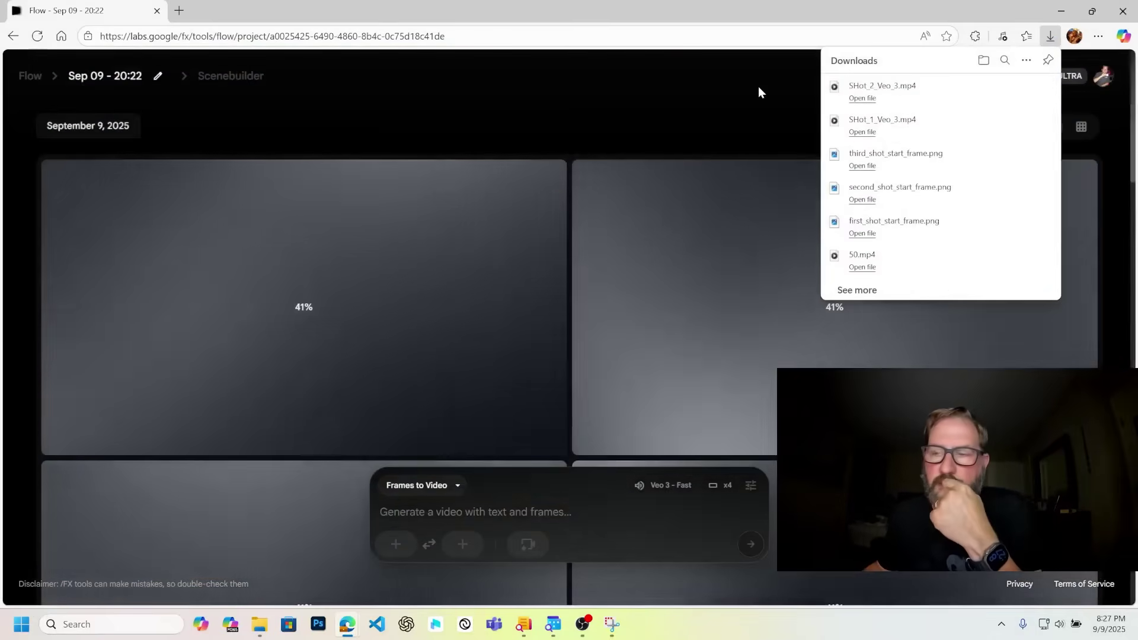
left_click(755, 102)
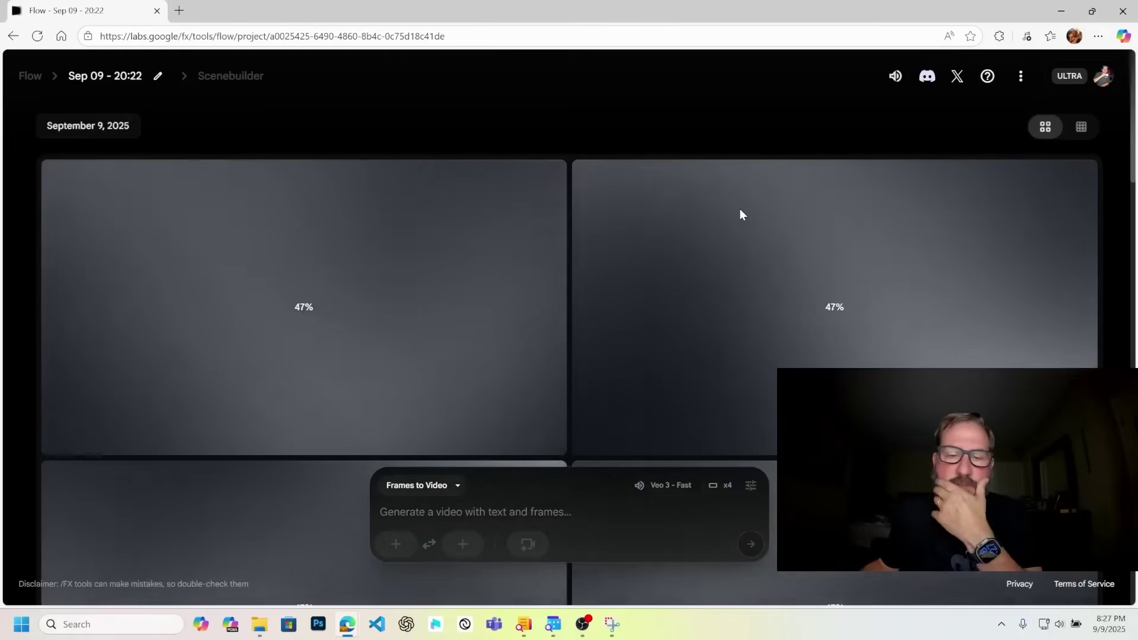
scroll(740, 210, "down", 2)
scroll(739, 214, "up", 1)
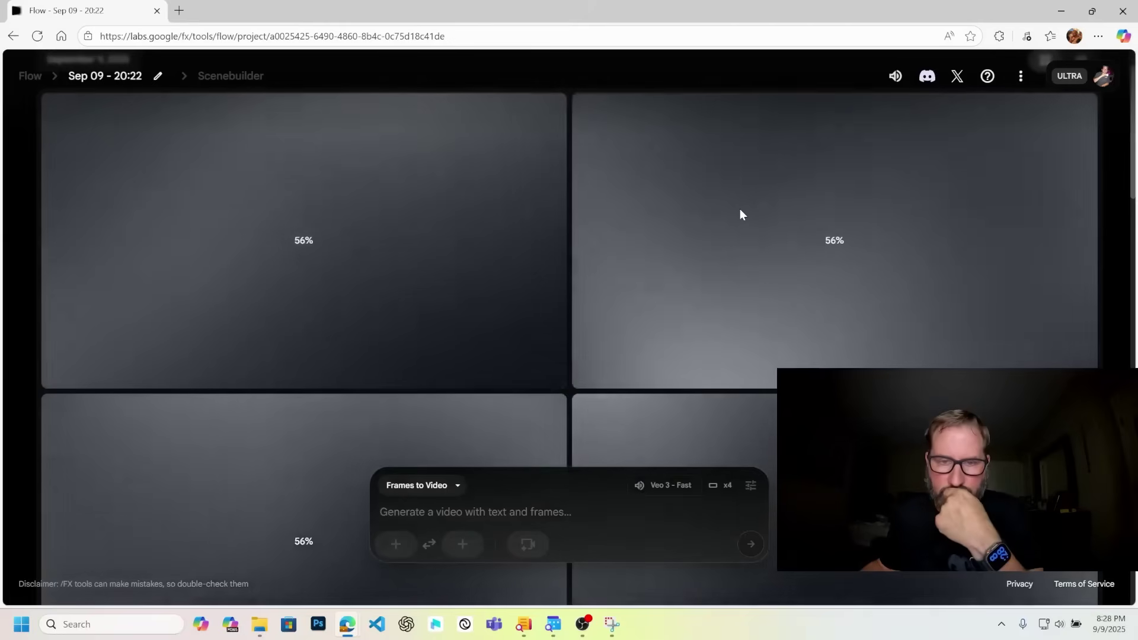
scroll(741, 211, "down", 1)
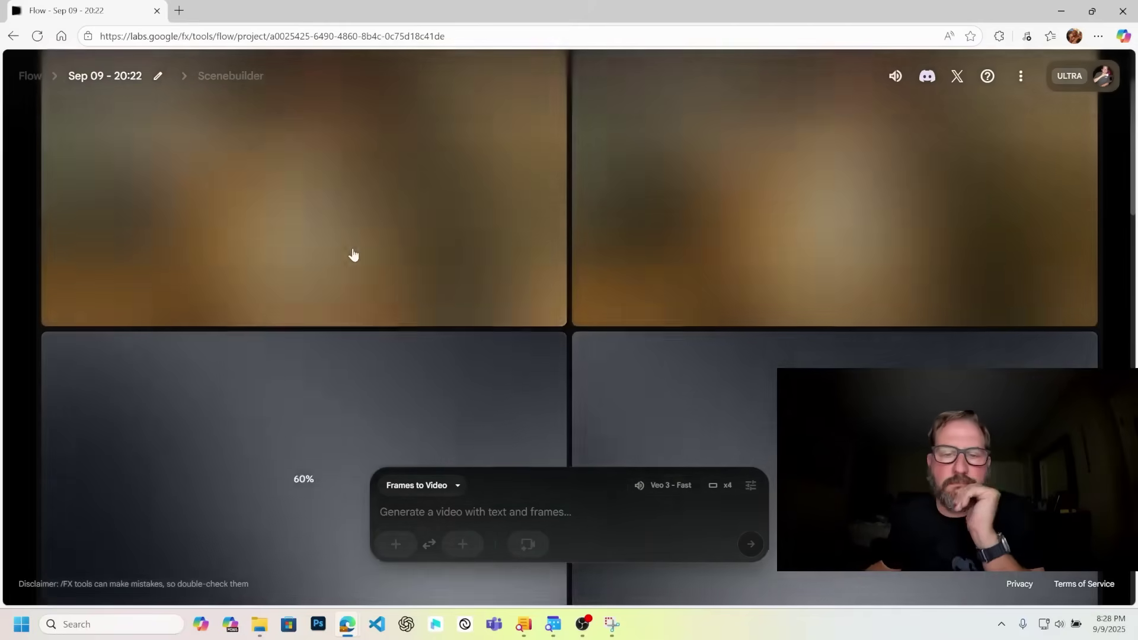
scroll(216, 266, "up", 1)
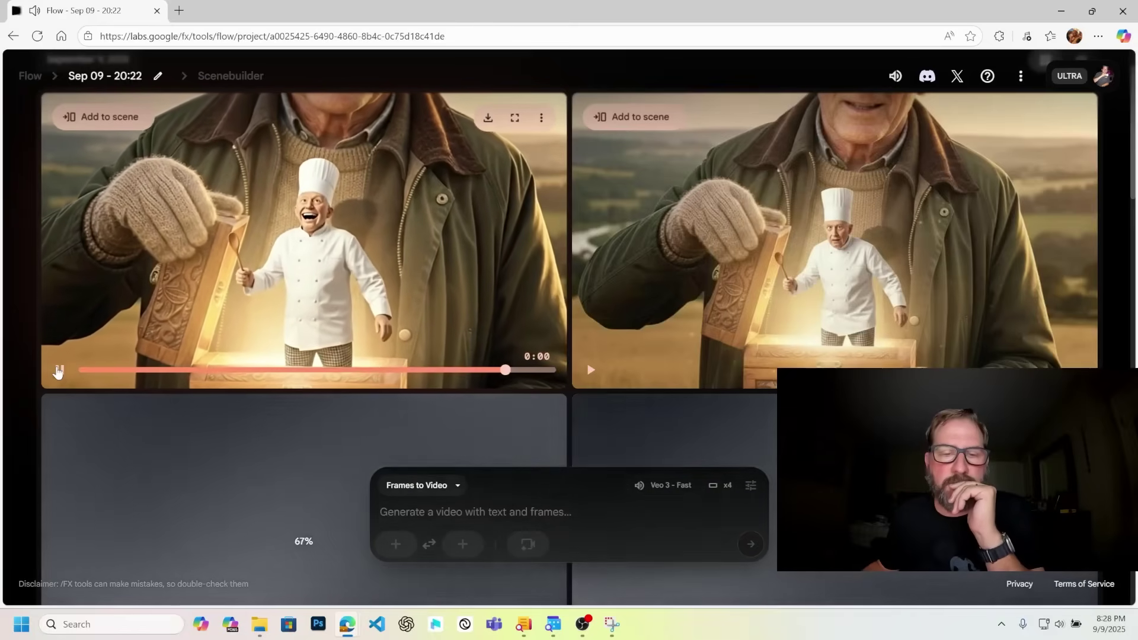
left_click(589, 371)
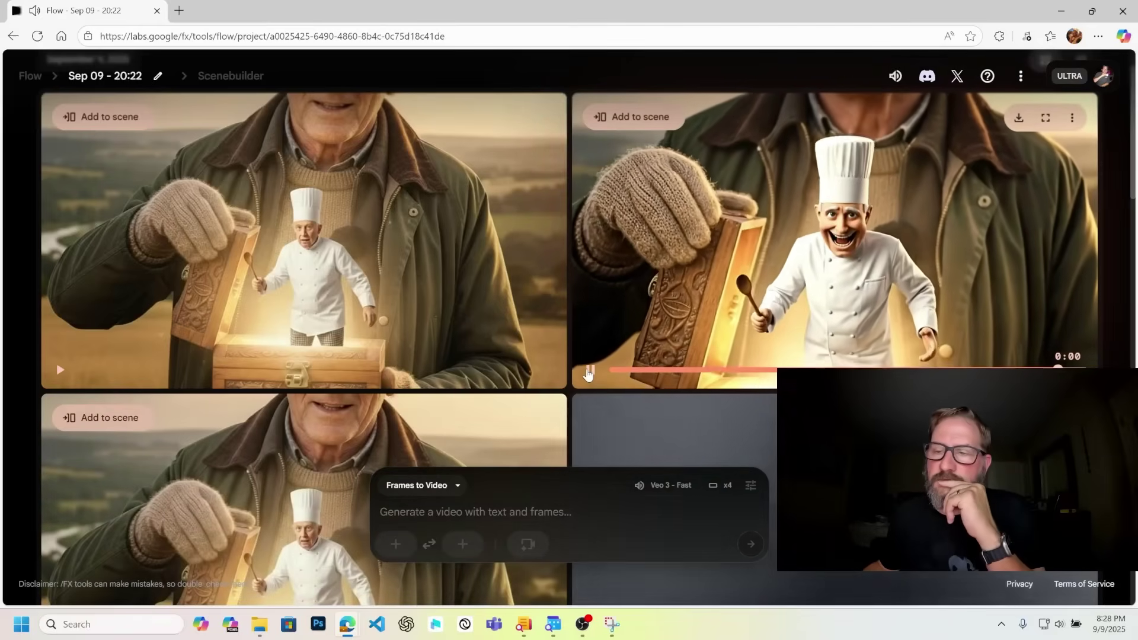
scroll(327, 284, "down", 5)
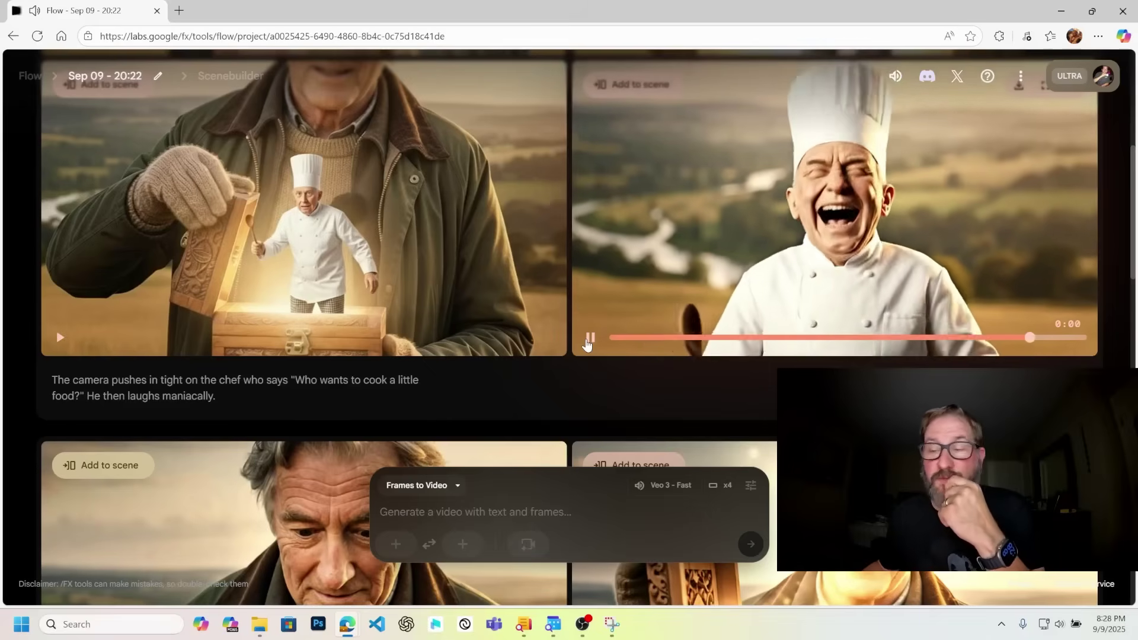
scroll(631, 265, "up", 1)
scroll(631, 265, "up", 1)
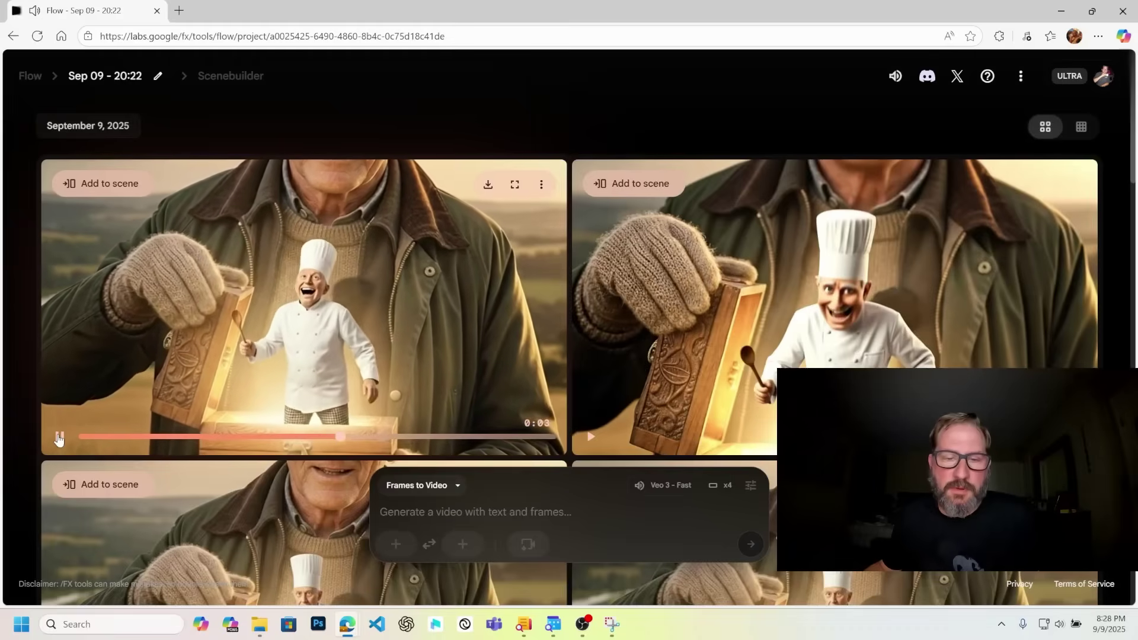
Step: Reuse the chef prompt, adding "Keep the chef looking like a real person. The man holding the box should try and close it, with no success.", and generate
scroll(569, 326, "down", 6)
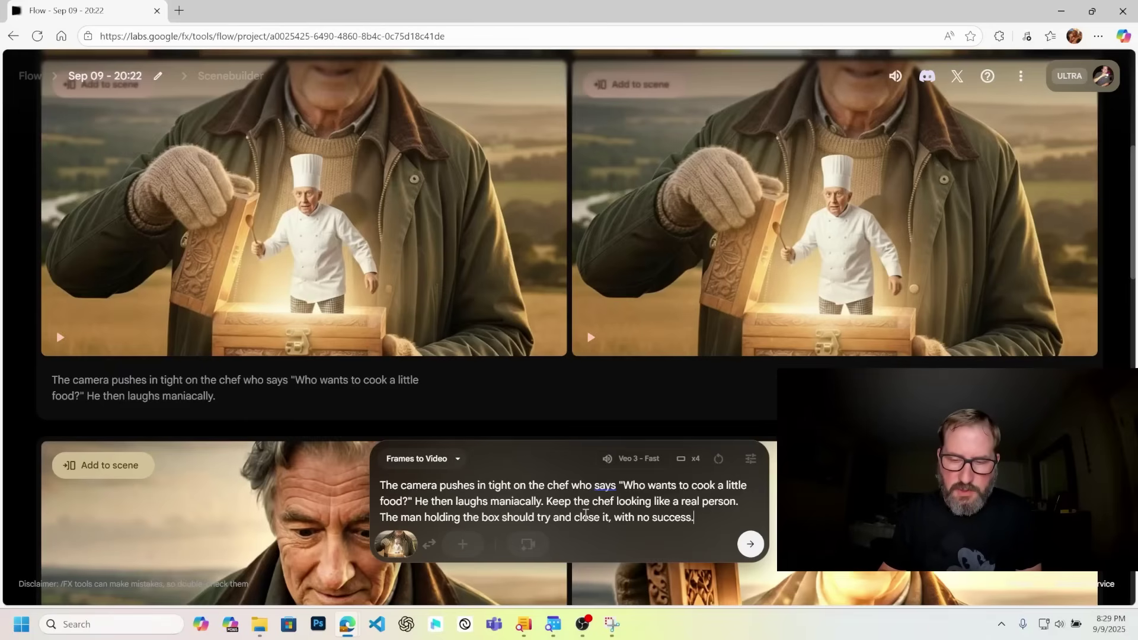
key("Return")
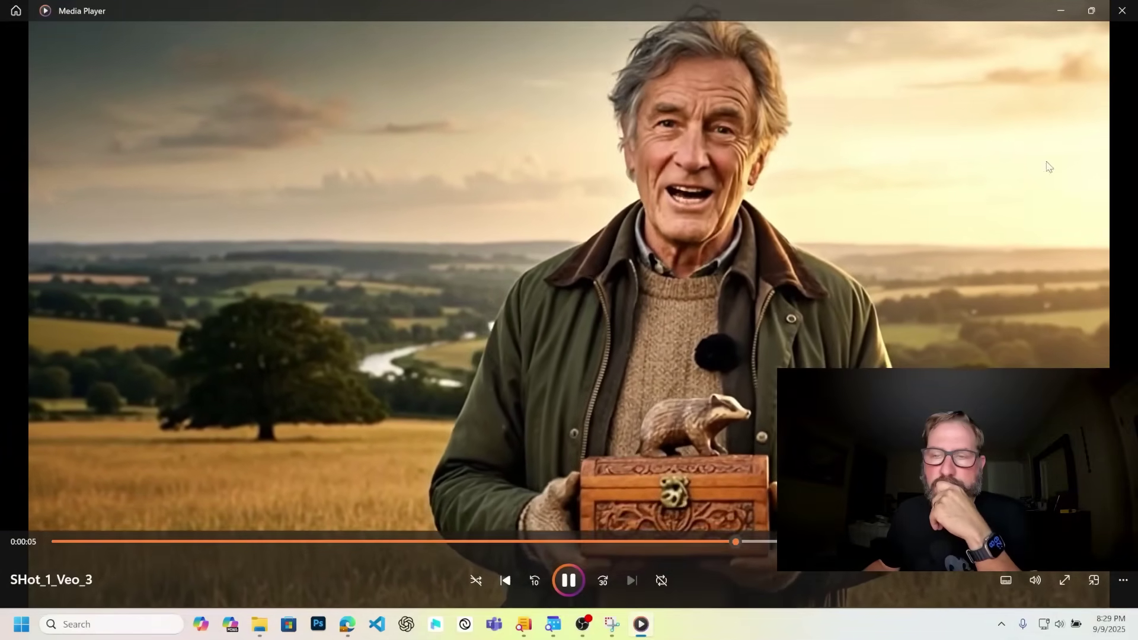
Step: Watch the saved clips SHot_1_Veo_3 and SHot_2_Veo_3 in Media Player to compare the host's voice, closing the player after each
left_click(1121, 10)
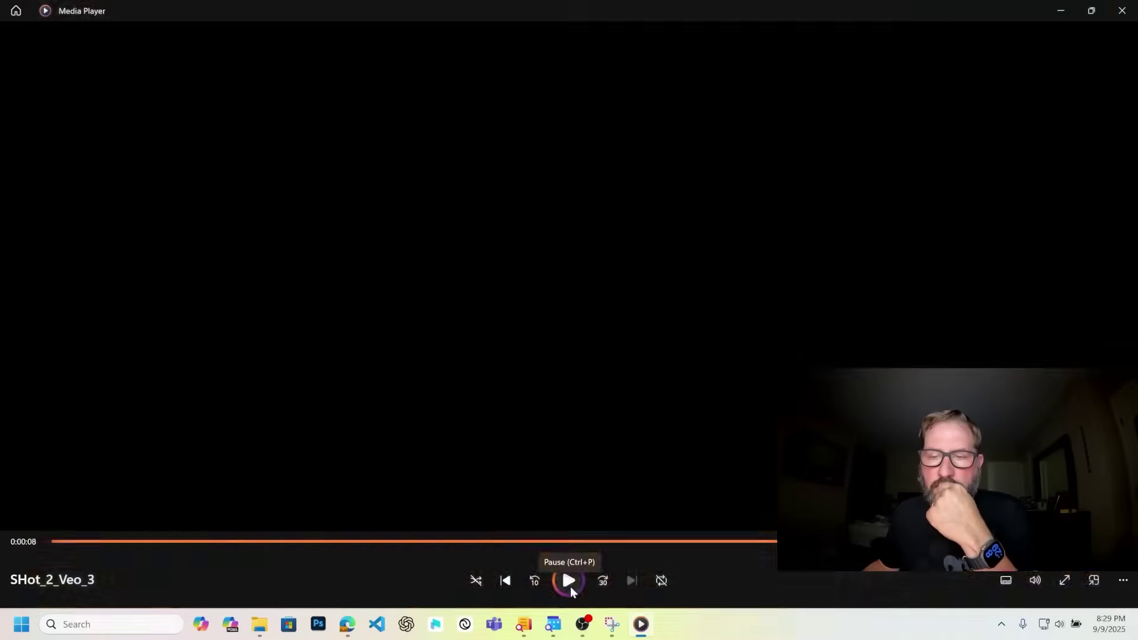
left_click(569, 581)
left_click(1123, 11)
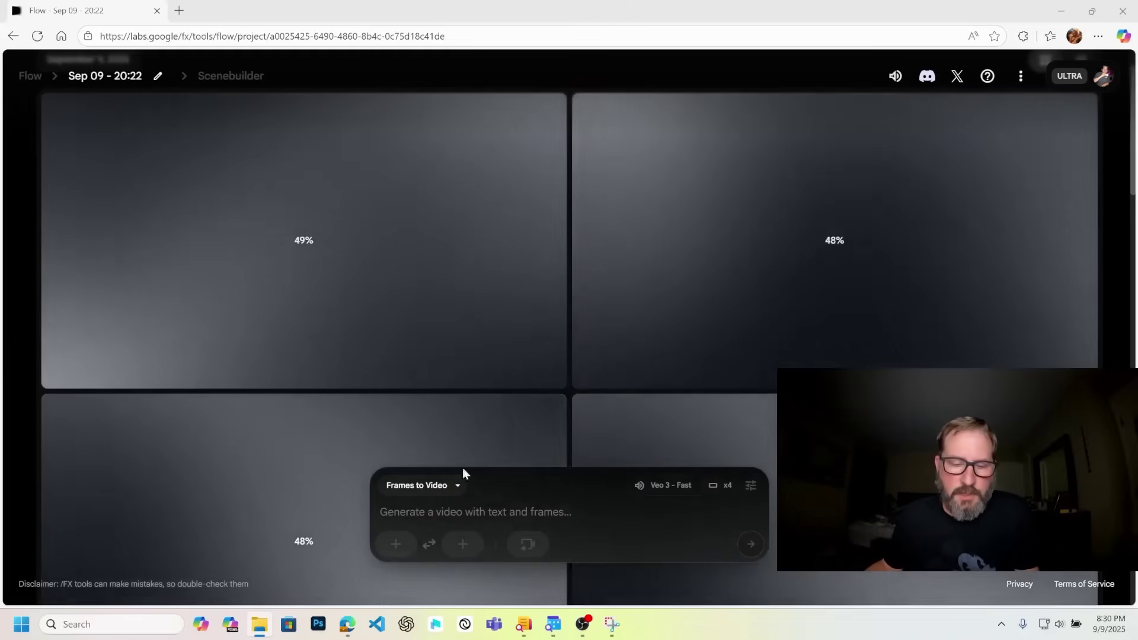
Step: Switch to the ElevenLabs Voice Changer, load SHot_1_Veo_3.mp4, and convert its speech to the Wildlife Narrator voice, playing the result
mouse_move(347, 629)
left_click(274, 564)
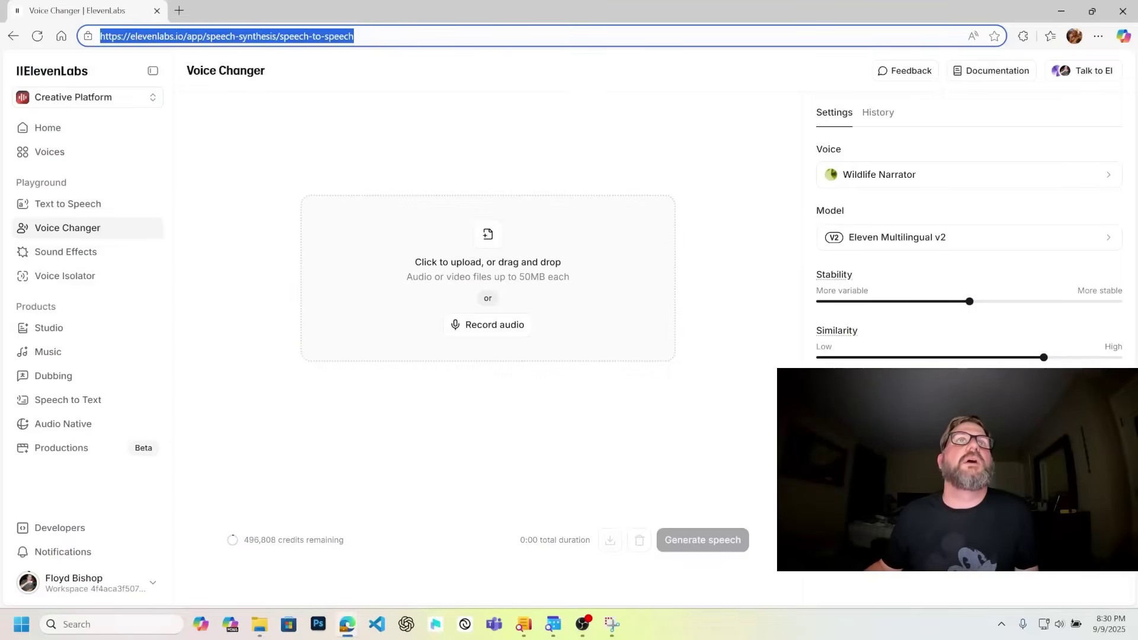
left_click_drag(515, 278, 515, 249)
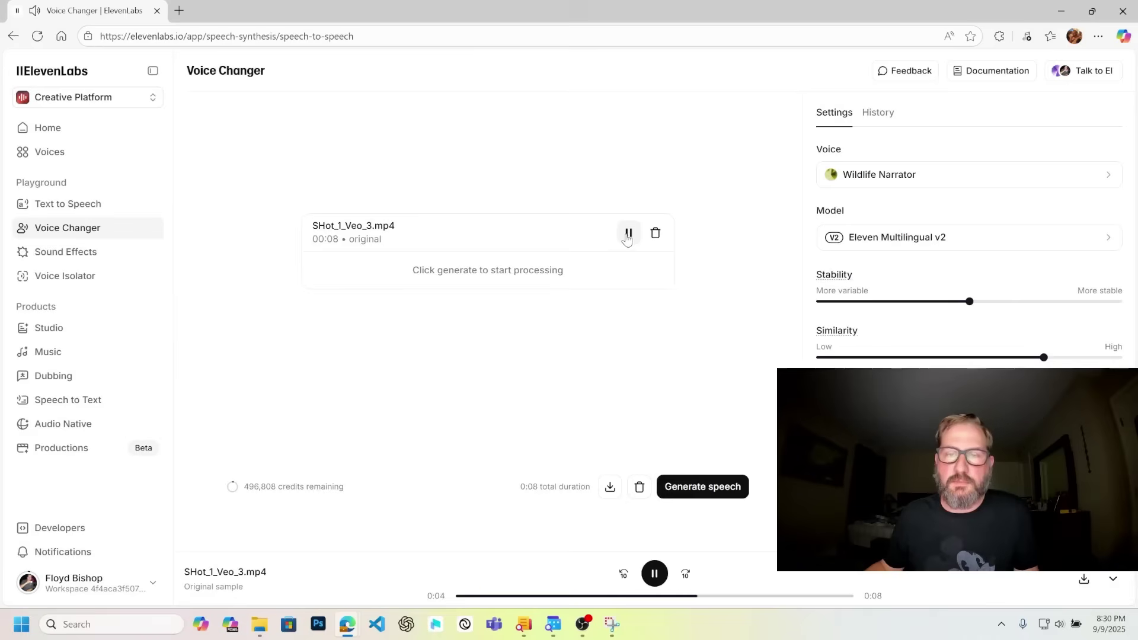
left_click(716, 492)
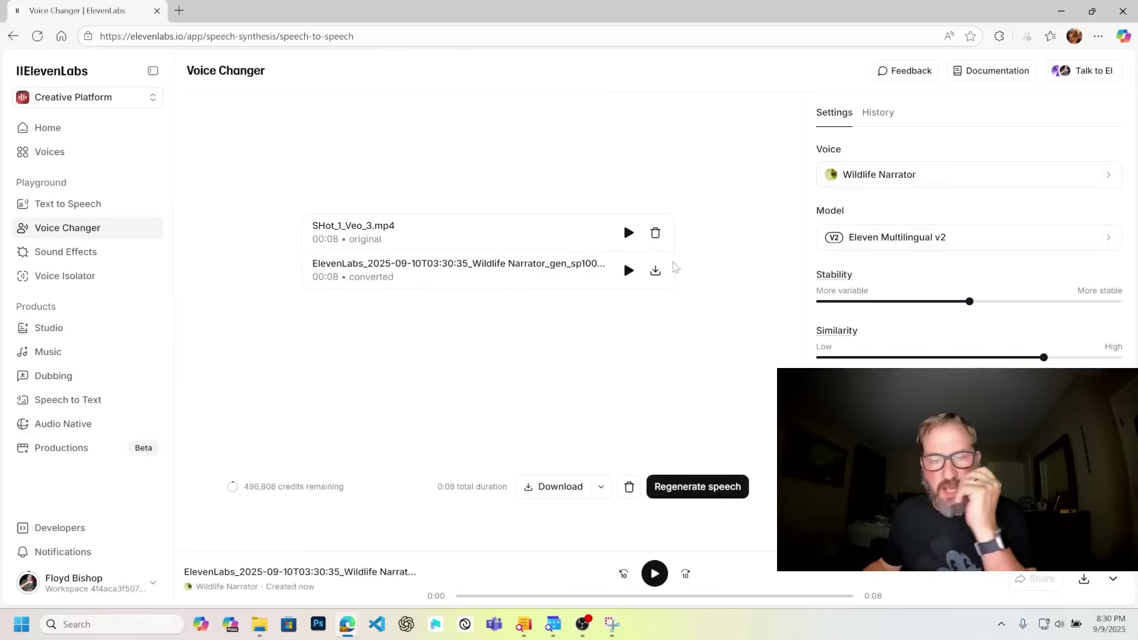
left_click(628, 271)
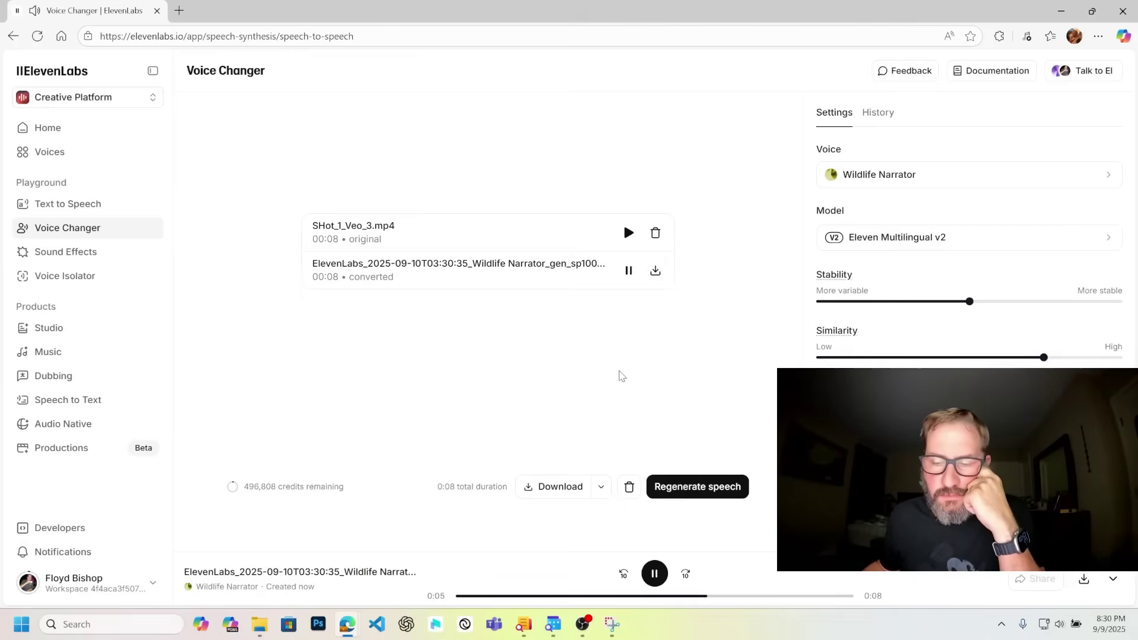
Step: Try to download the converted Wildlife Narrator audio of SHot_1_Veo_3.mp4 and reload the Voice Changer page
left_click(552, 487)
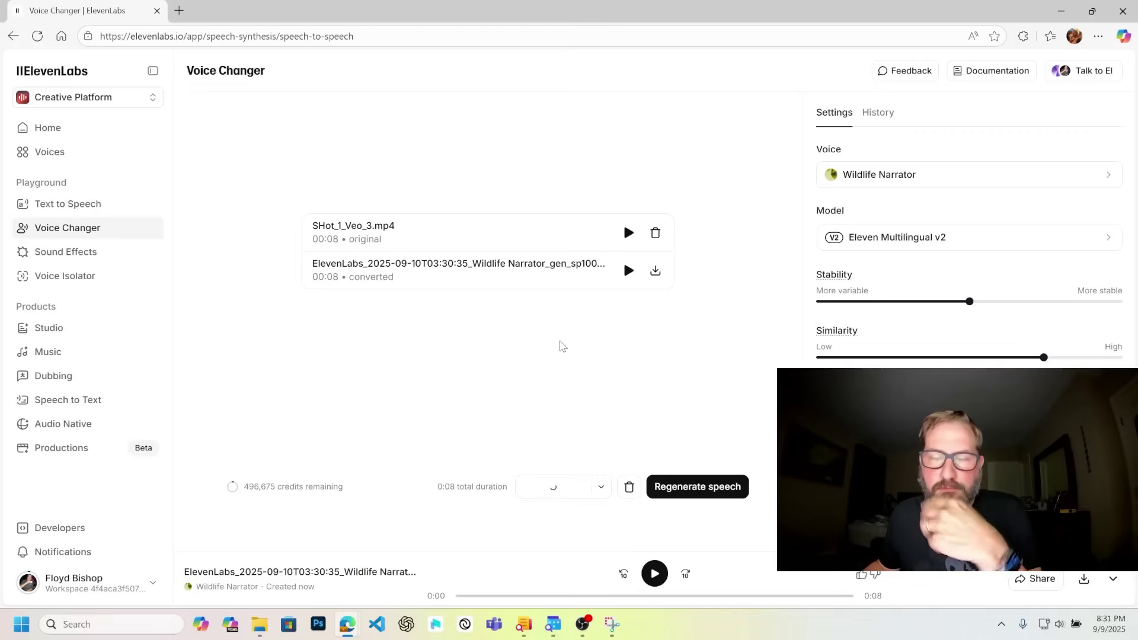
left_click(654, 279)
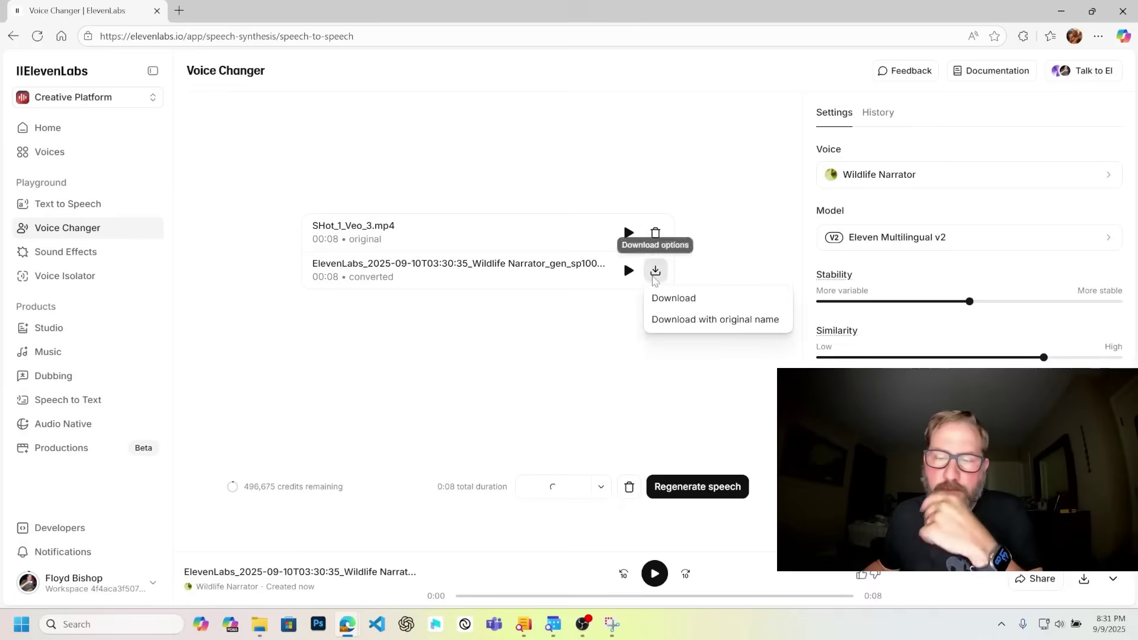
left_click(662, 295)
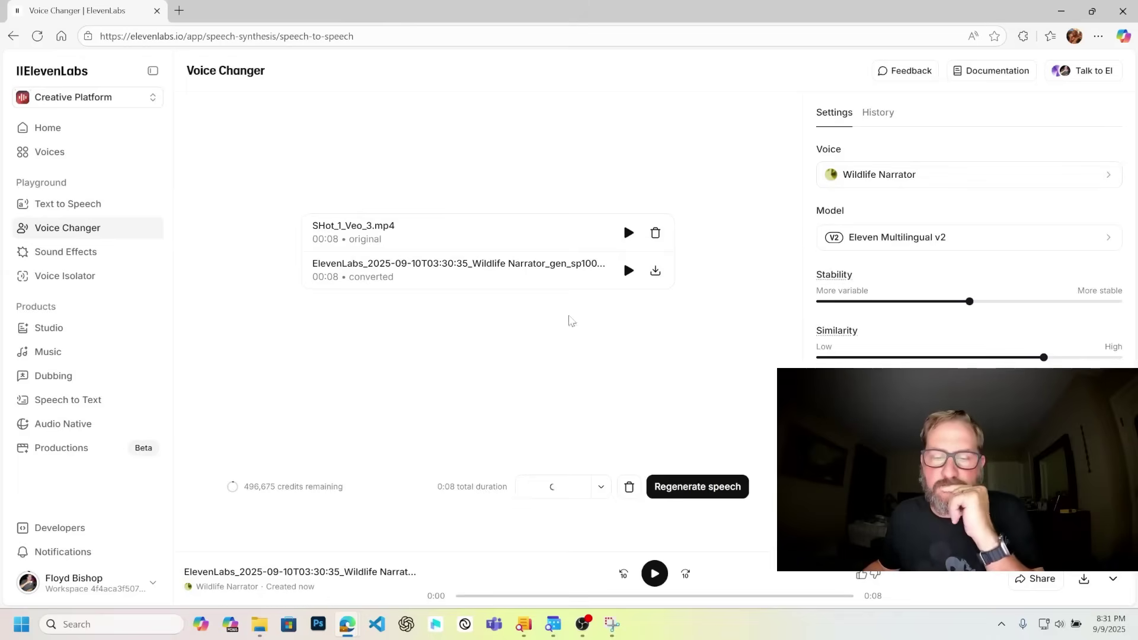
left_click(37, 36)
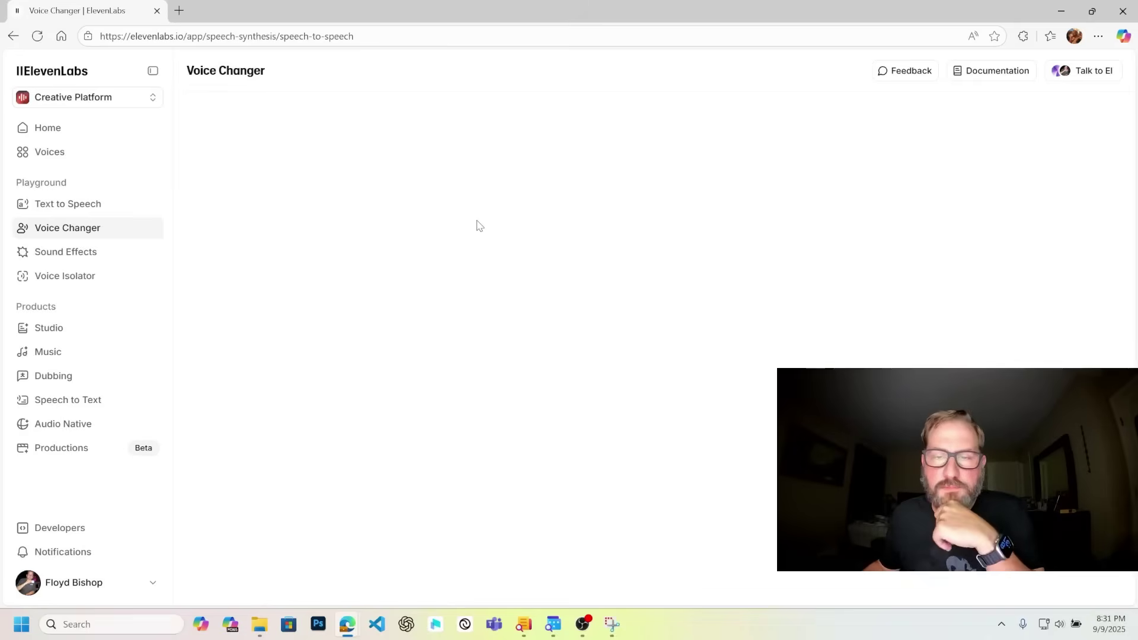
Step: Switch to the Flow project and play the four newest chef clips to compare how the box closing and the laugh look
left_click(347, 623)
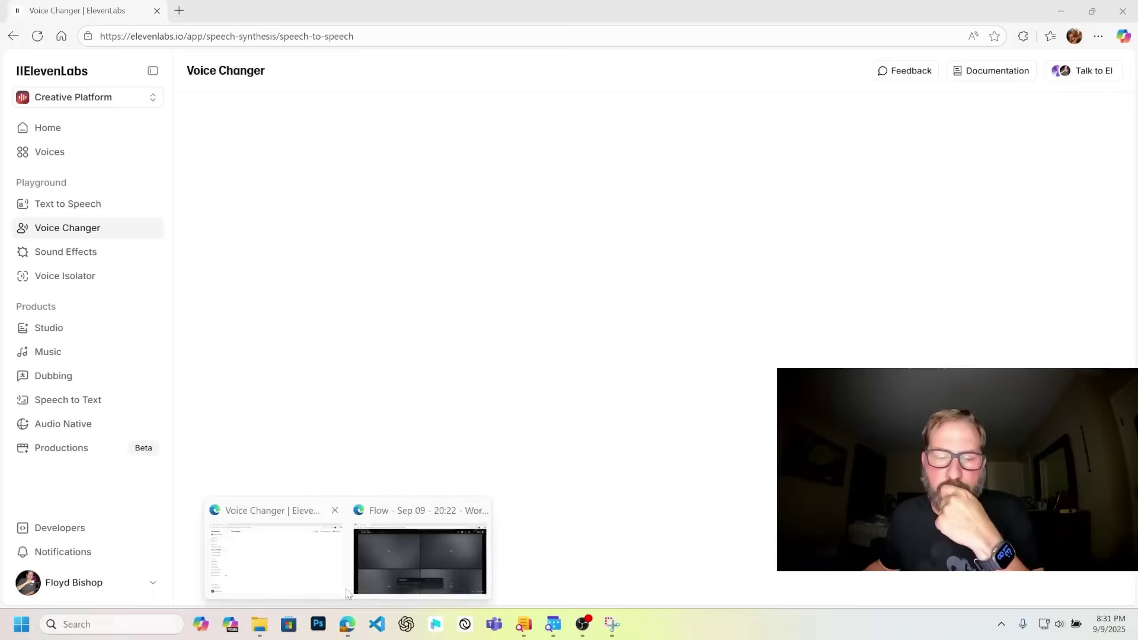
left_click(419, 560)
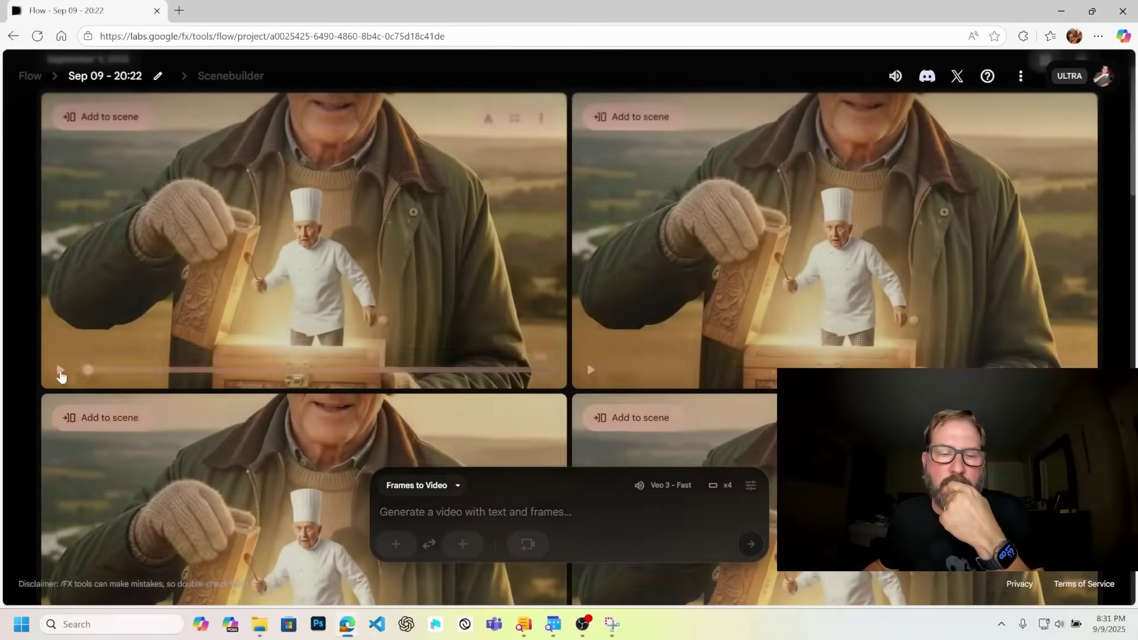
left_click(60, 371)
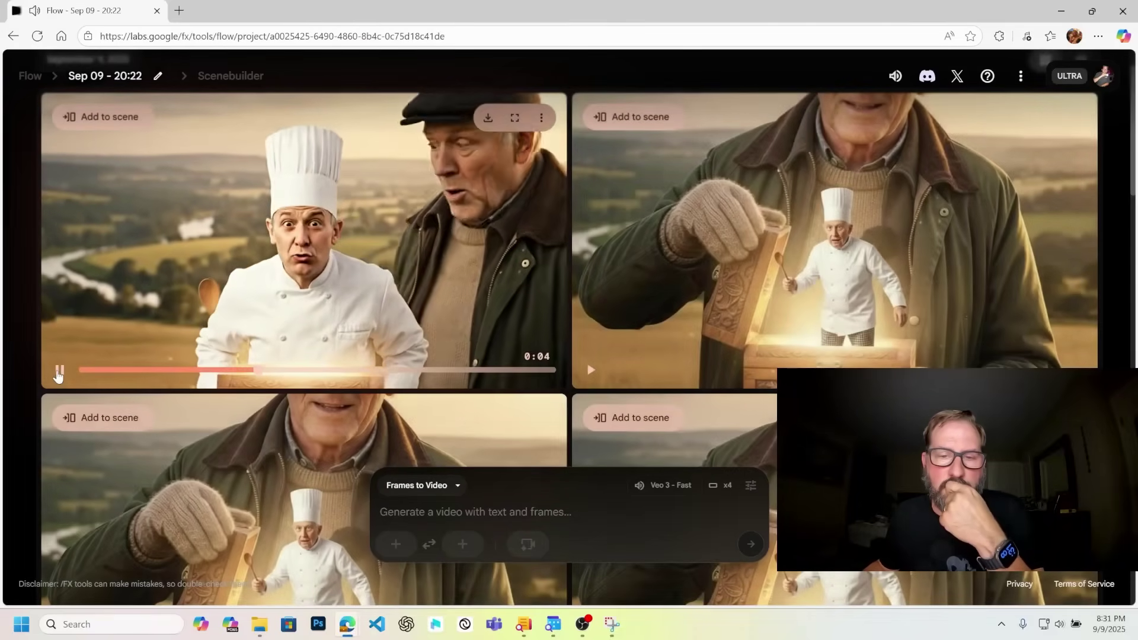
left_click(60, 371)
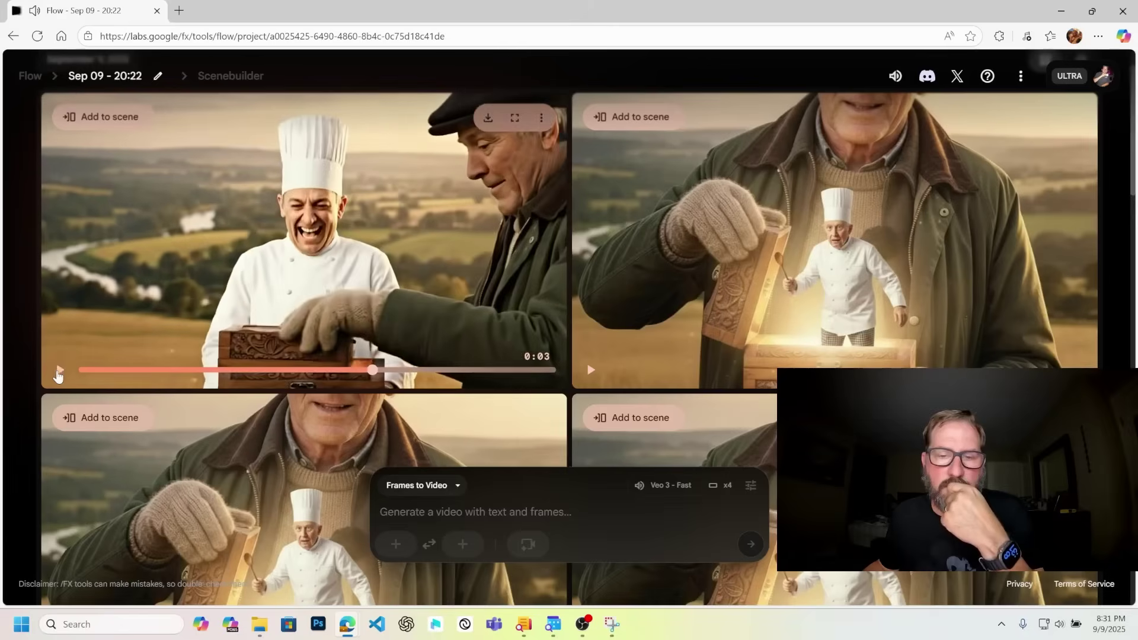
left_click(590, 370)
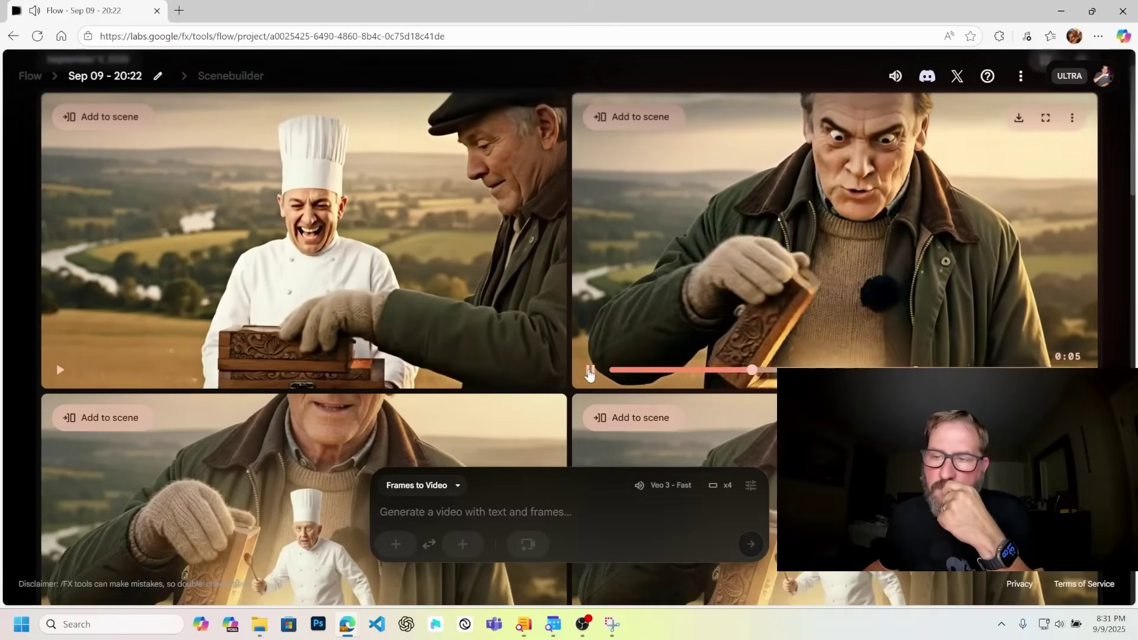
left_click(583, 270)
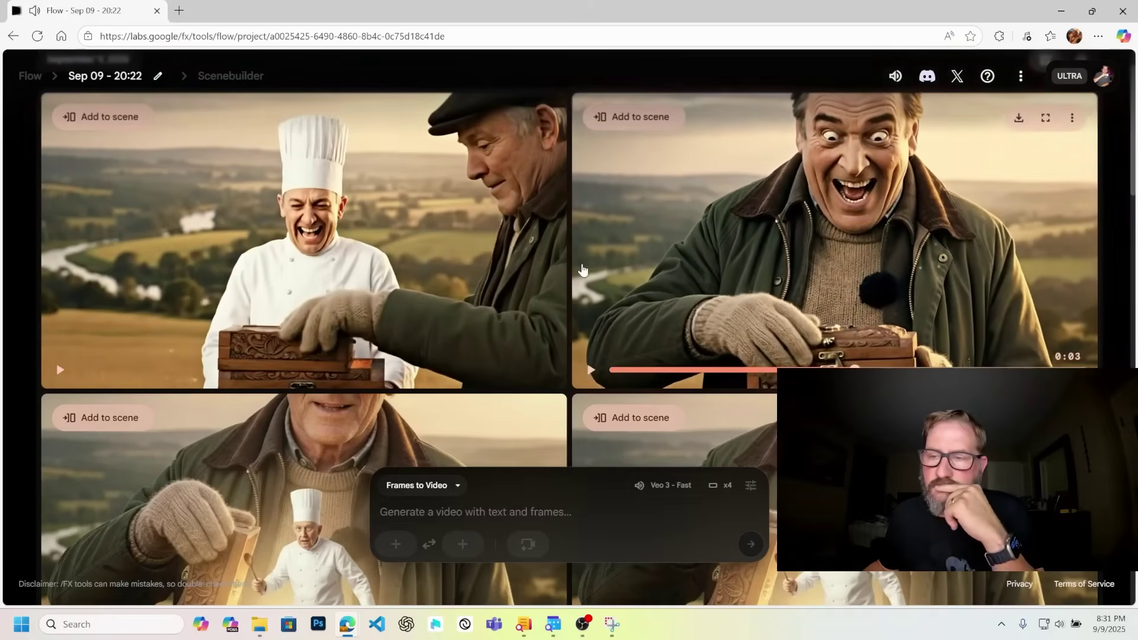
scroll(583, 271, "down", 3)
left_click(58, 471)
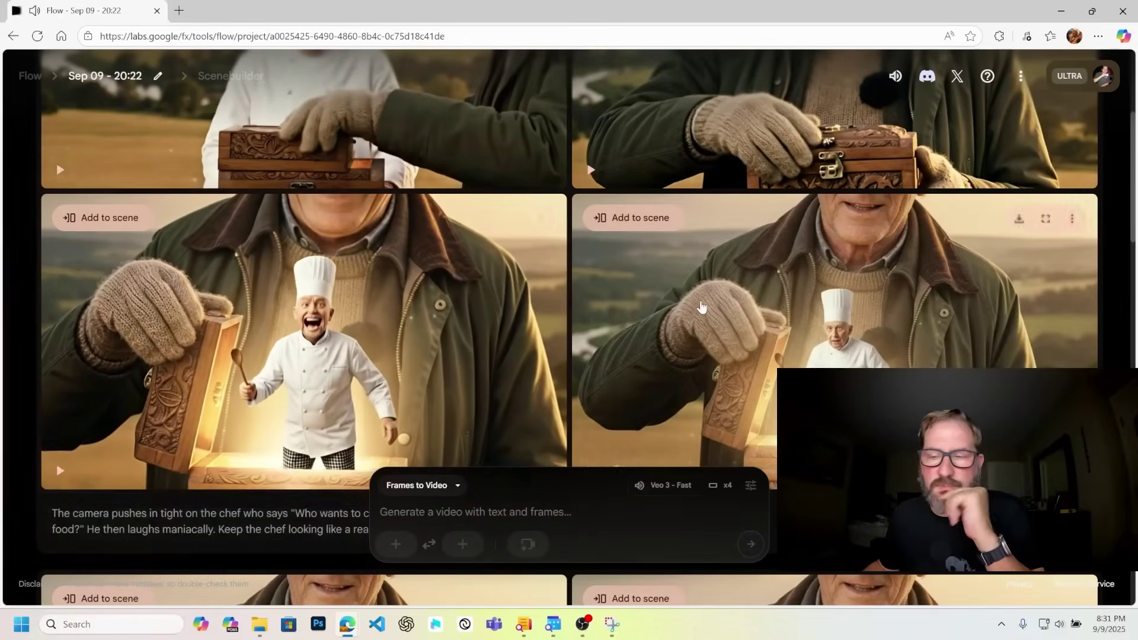
scroll(701, 307, "down", 2)
left_click(590, 339)
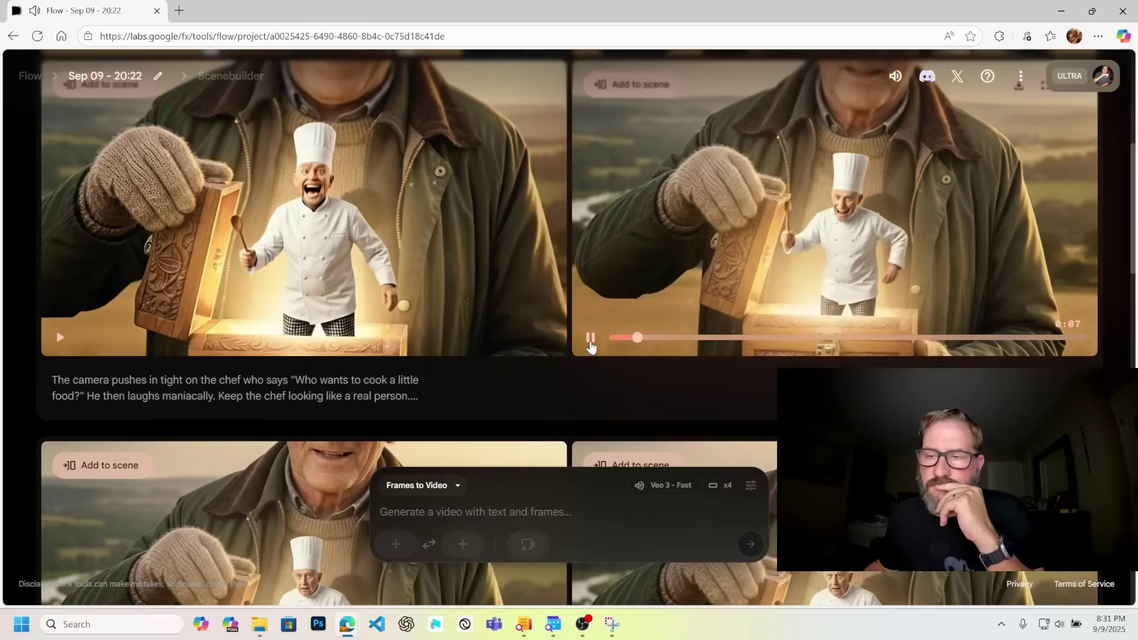
Step: Download the fourth clip of the newest chef batch at original size (720p) and save it as SHot_3_Veo_3 in the Consistant_Characters folder
scroll(889, 237, "up", 3)
left_click(1017, 286)
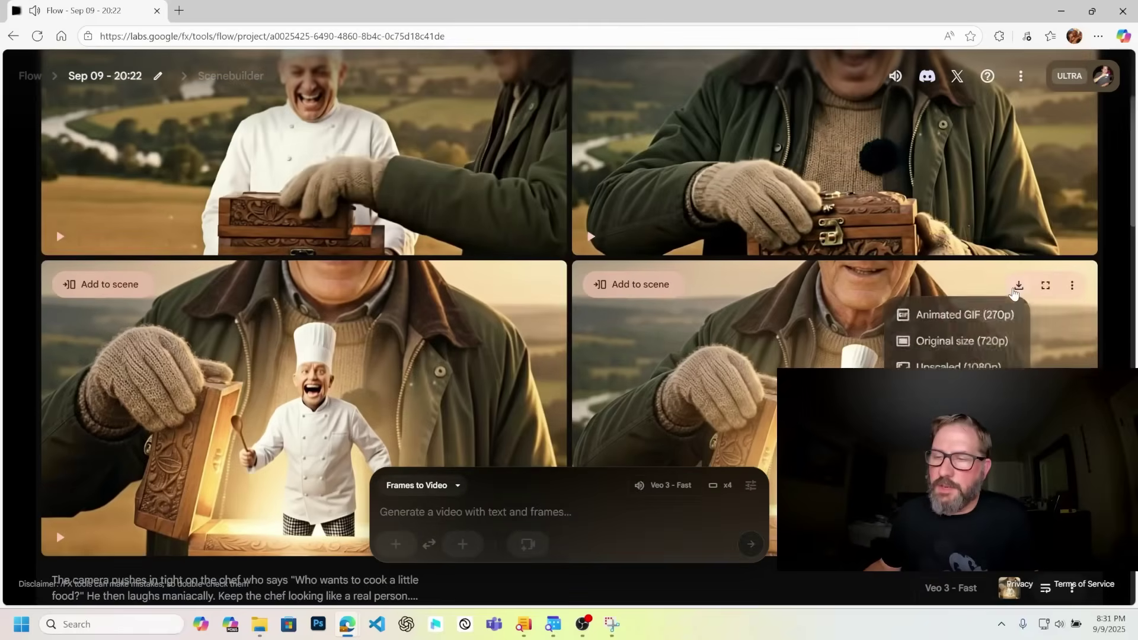
left_click(954, 341)
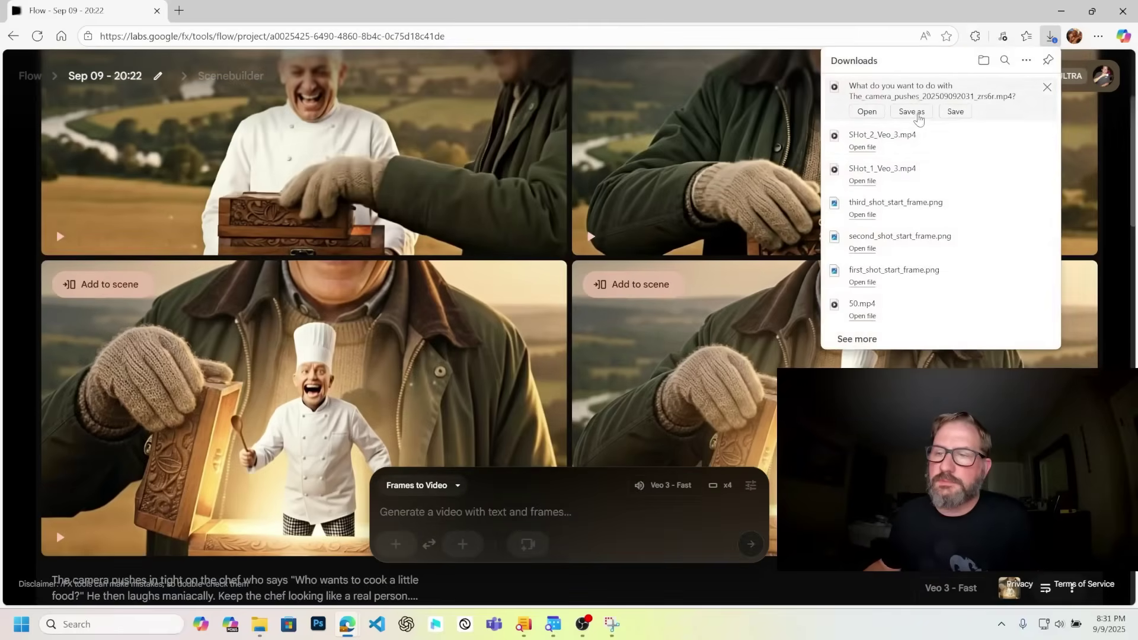
left_click(912, 112)
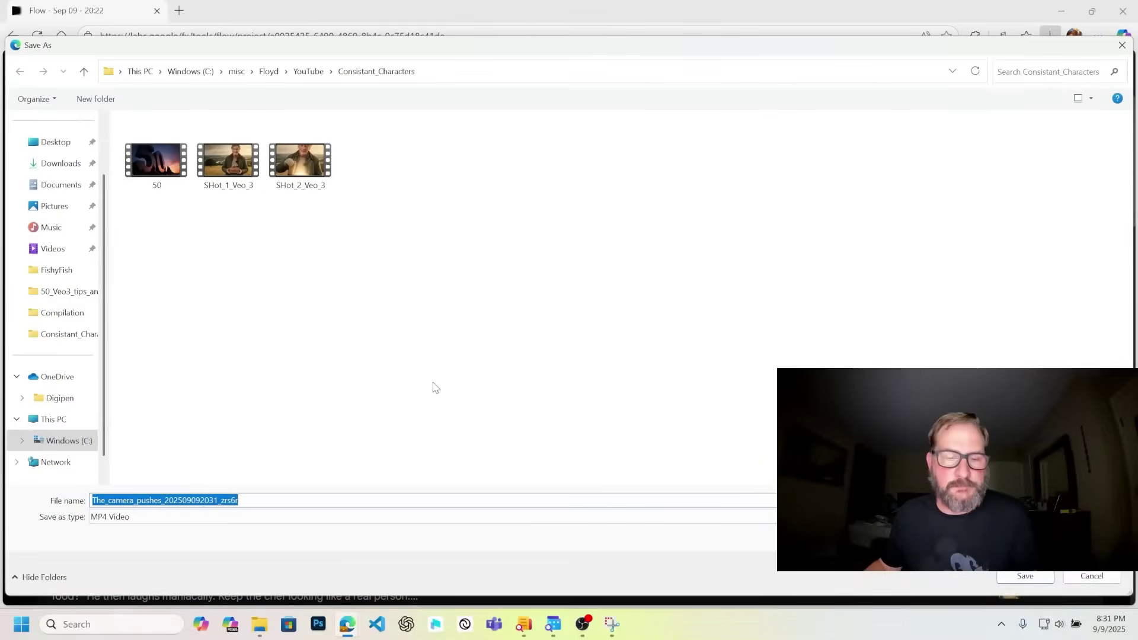
left_click(315, 175)
double_click(115, 501)
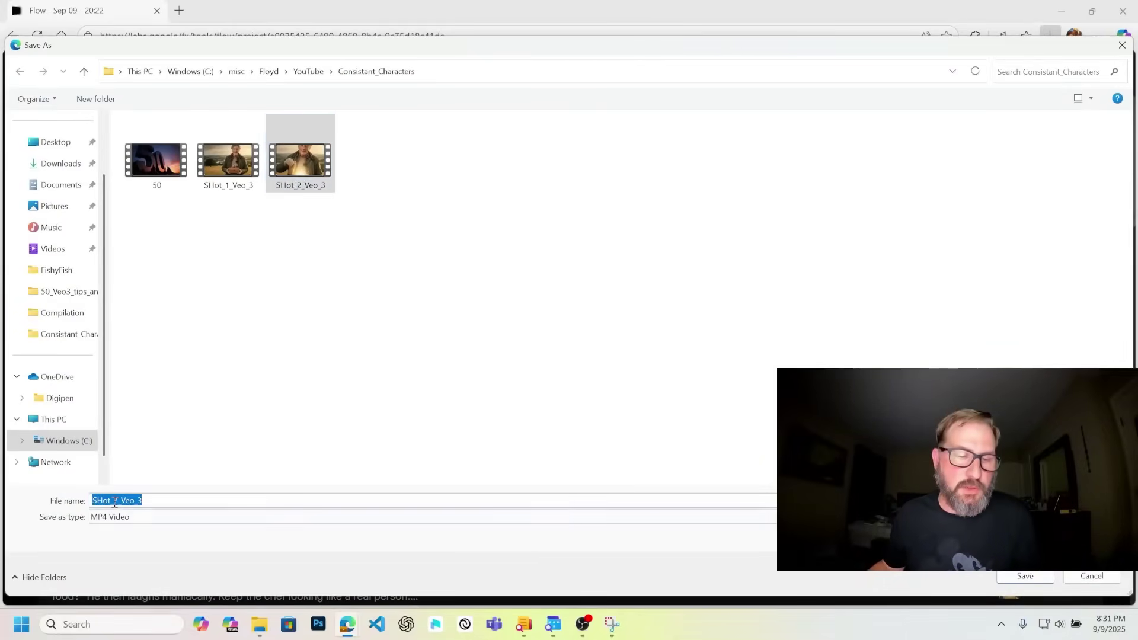
left_click(116, 501)
key("BackSpace")
type("3")
key("Return")
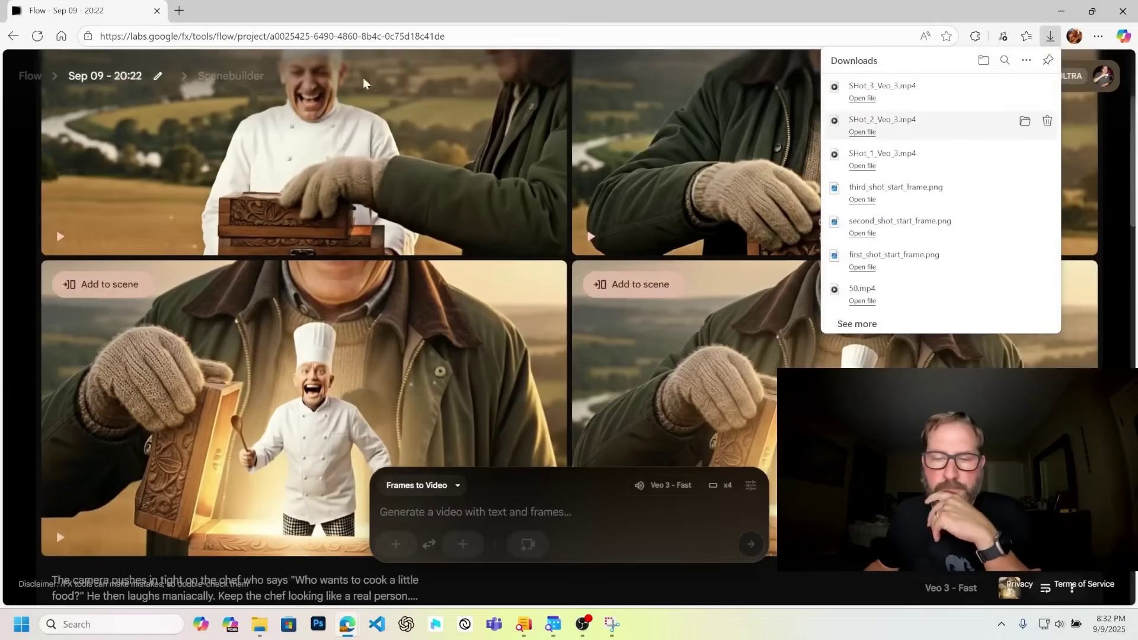
Step: Close Flow, load SHot_1_Veo_3.mp4 into the ElevenLabs Voice Changer, and convert its speech to the Wildlife Narrator voice
left_click(1123, 10)
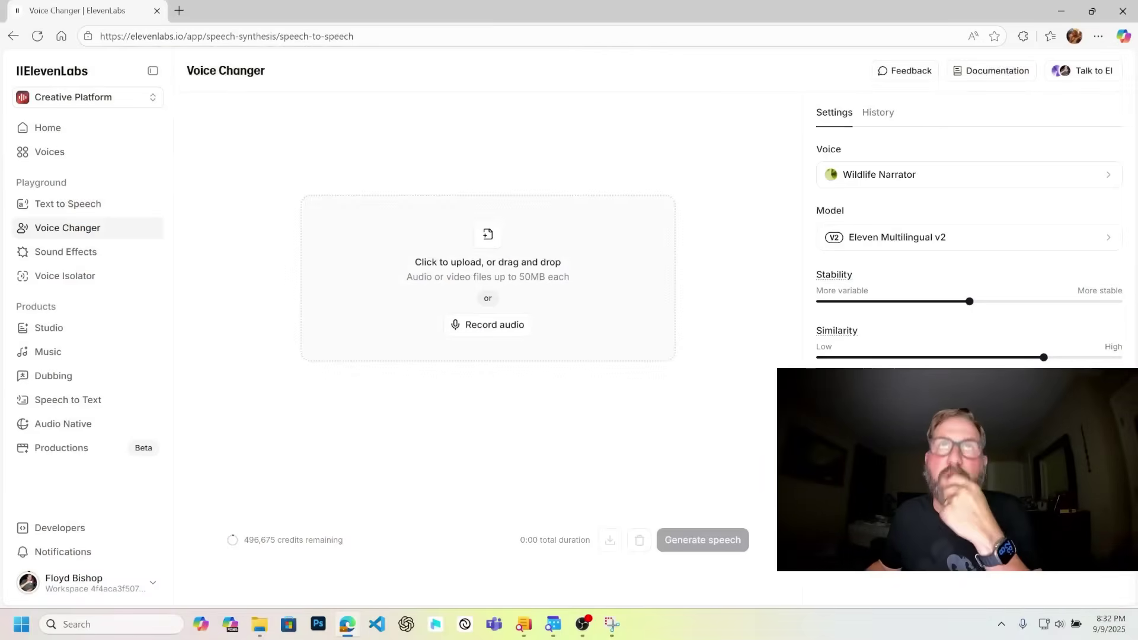
left_click_drag(577, 24, 509, 258)
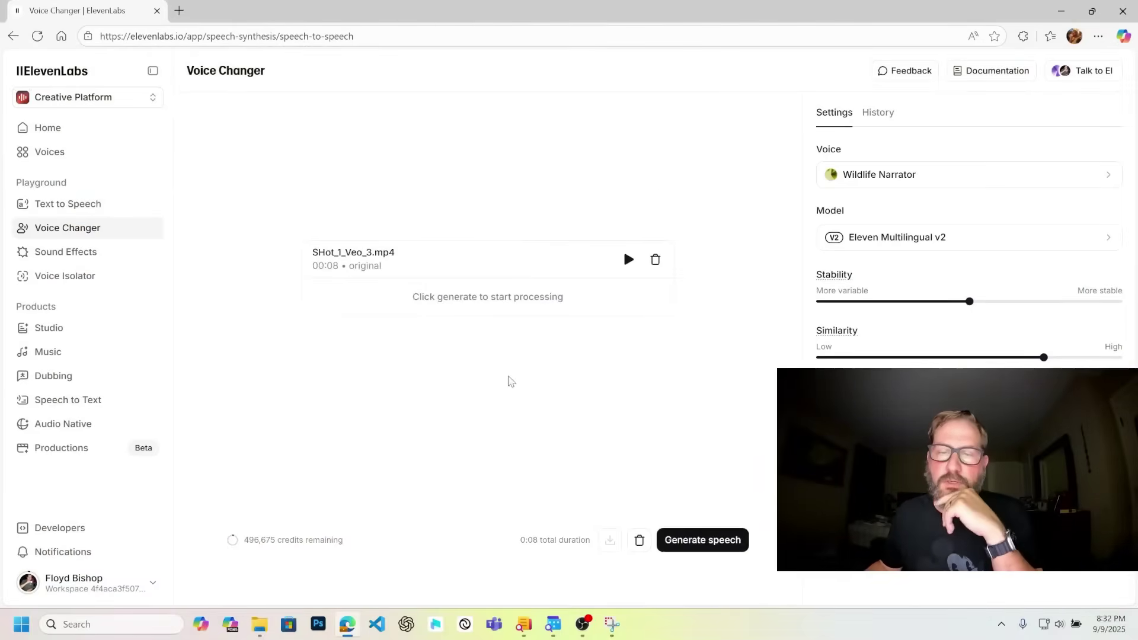
left_click(629, 260)
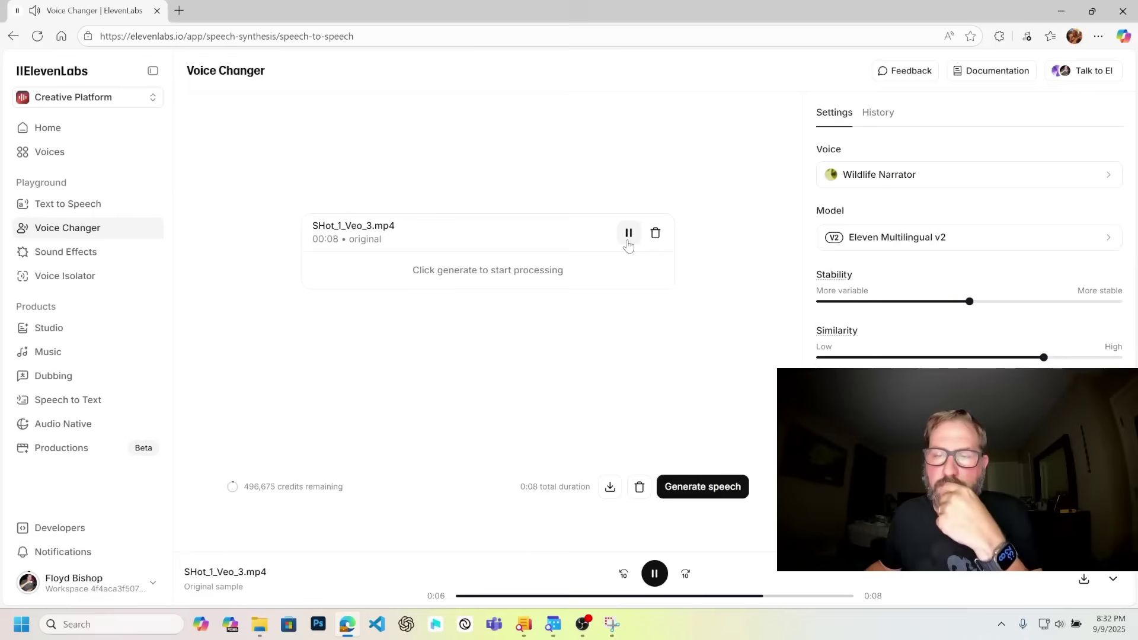
left_click(628, 243)
left_click(719, 485)
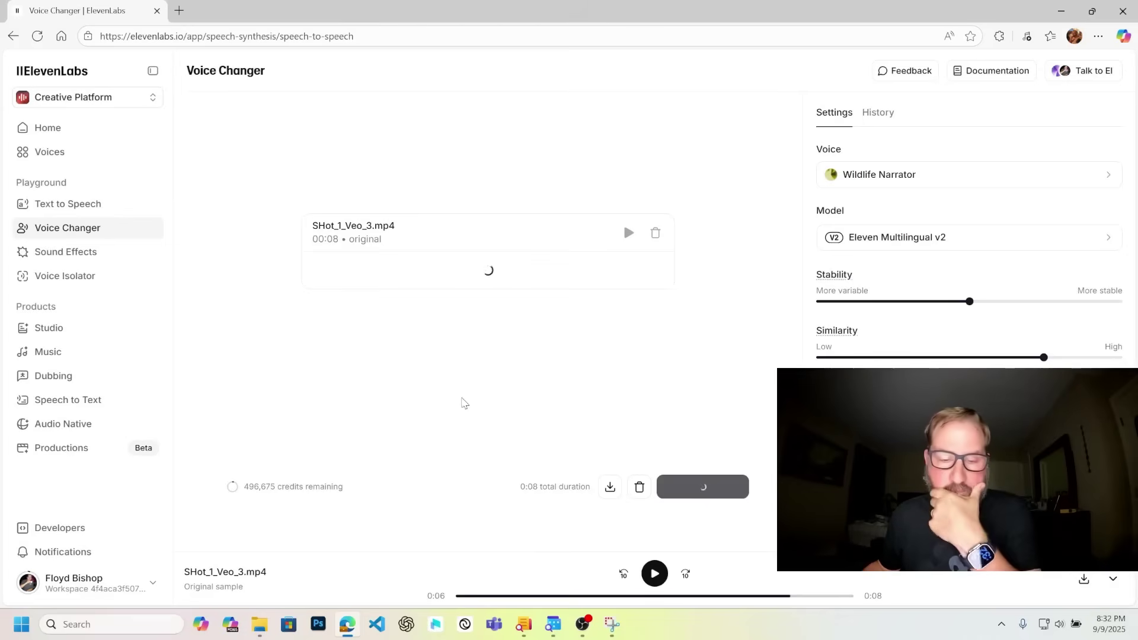
Step: Play the original SHot_1_Veo_3.mp4 audio and its Wildlife Narrator conversion to compare the two voices
left_click(655, 573)
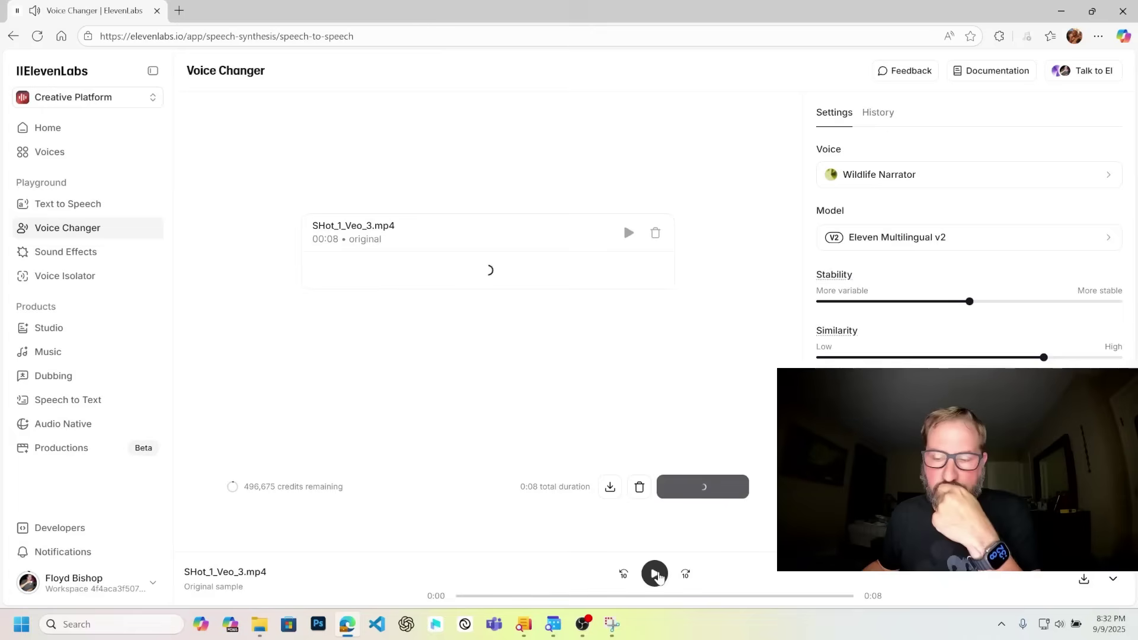
left_click(655, 574)
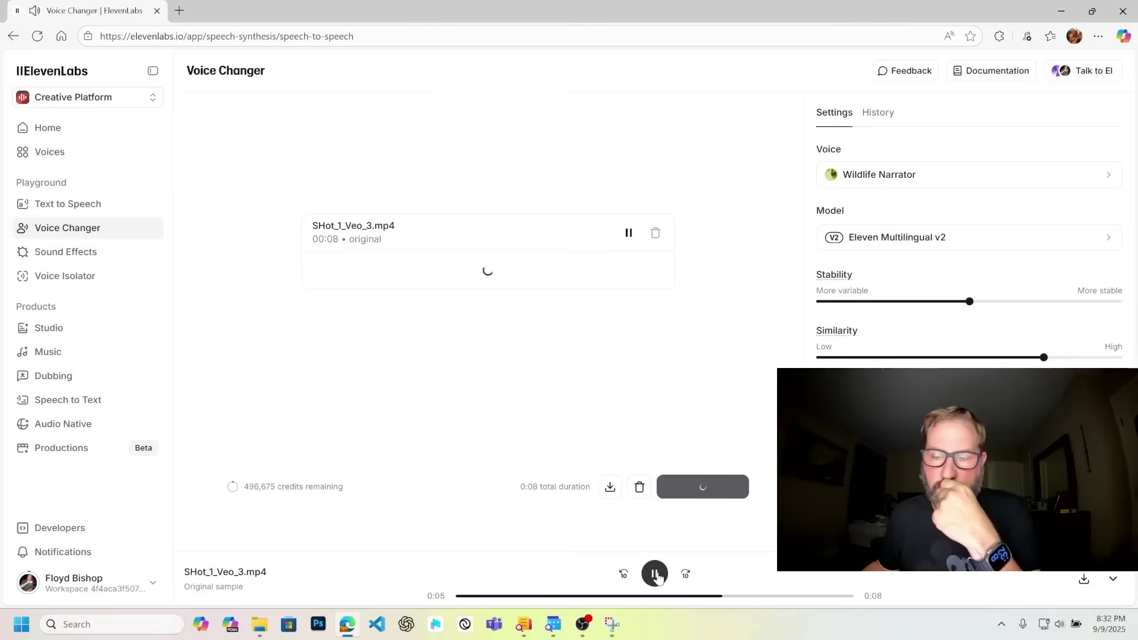
left_click(654, 573)
left_click(623, 574)
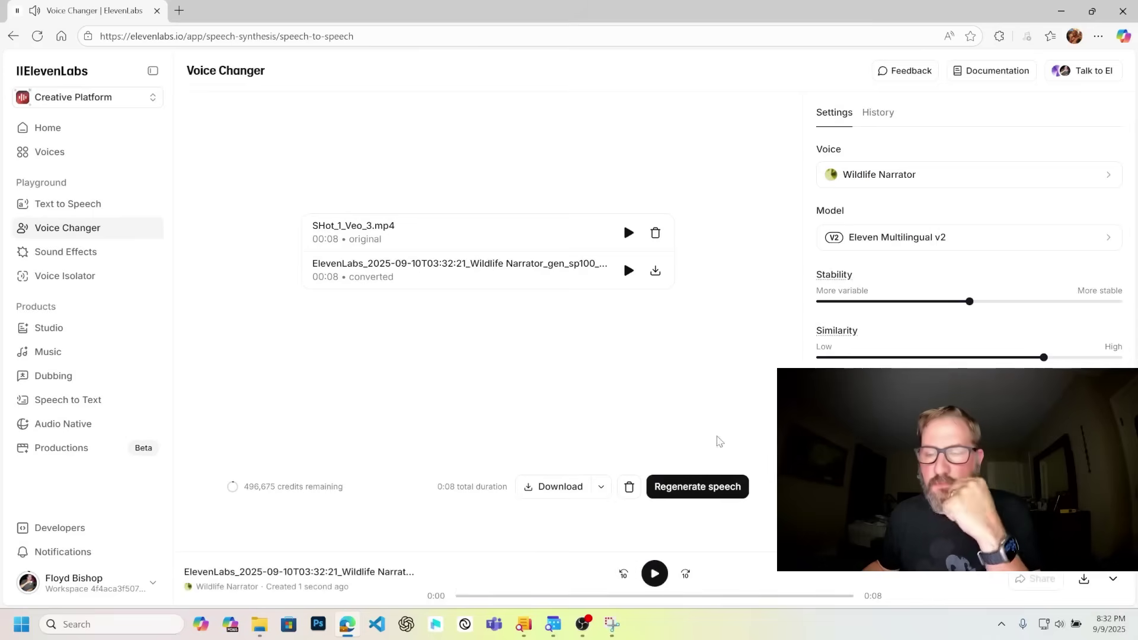
left_click(627, 273)
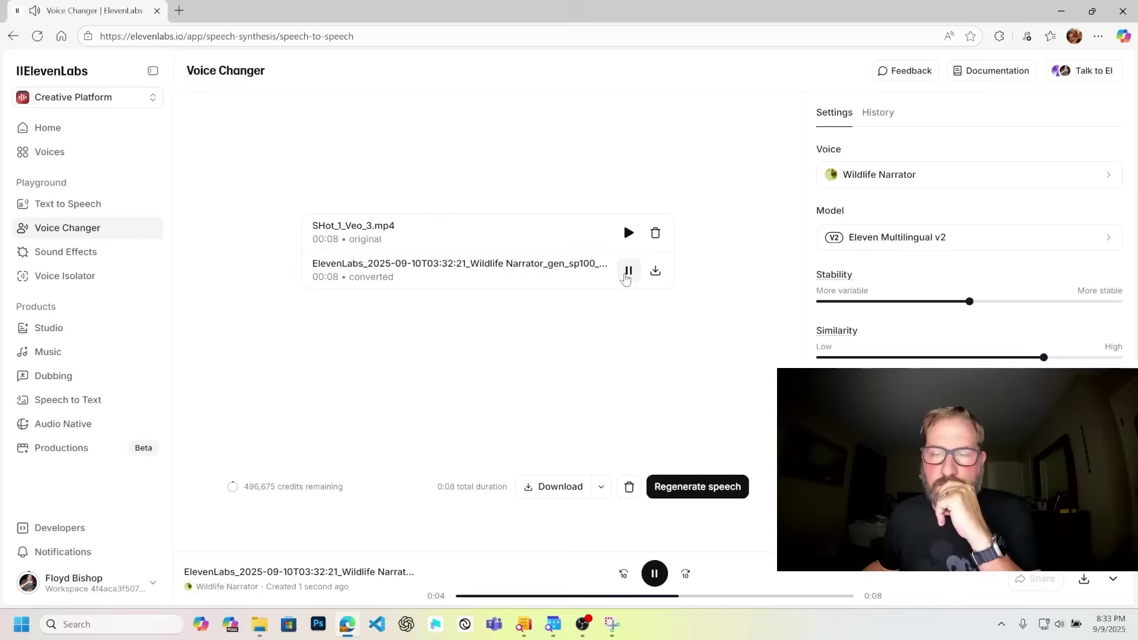
left_click(628, 271)
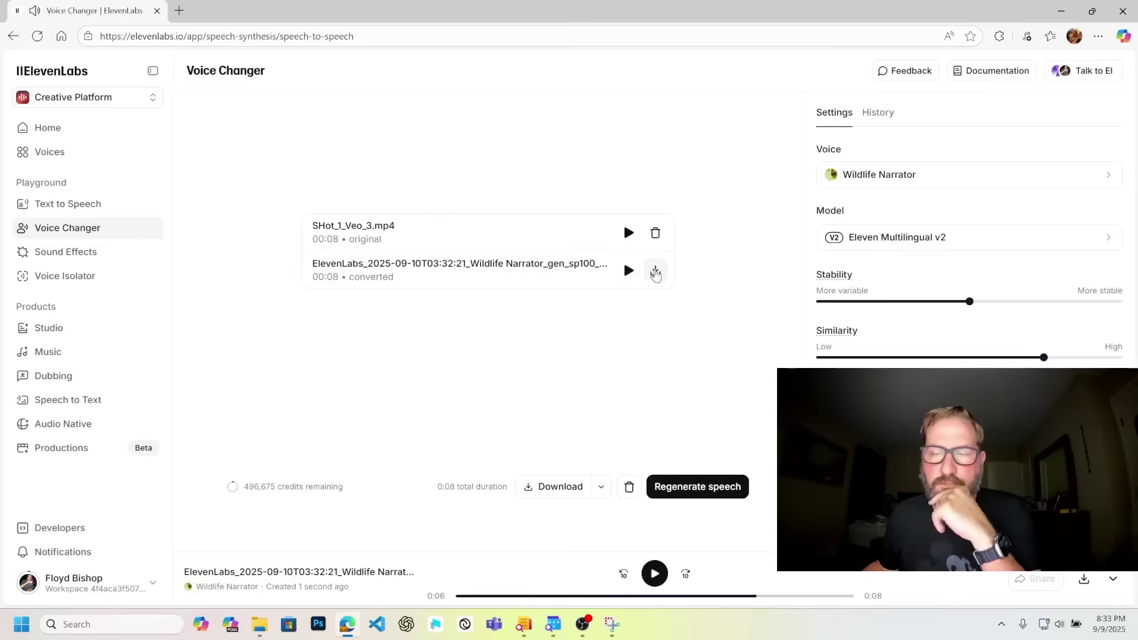
Step: Download the Wildlife Narrator conversion of SHot_1_Veo_3.mp4
left_click(655, 271)
left_click(667, 298)
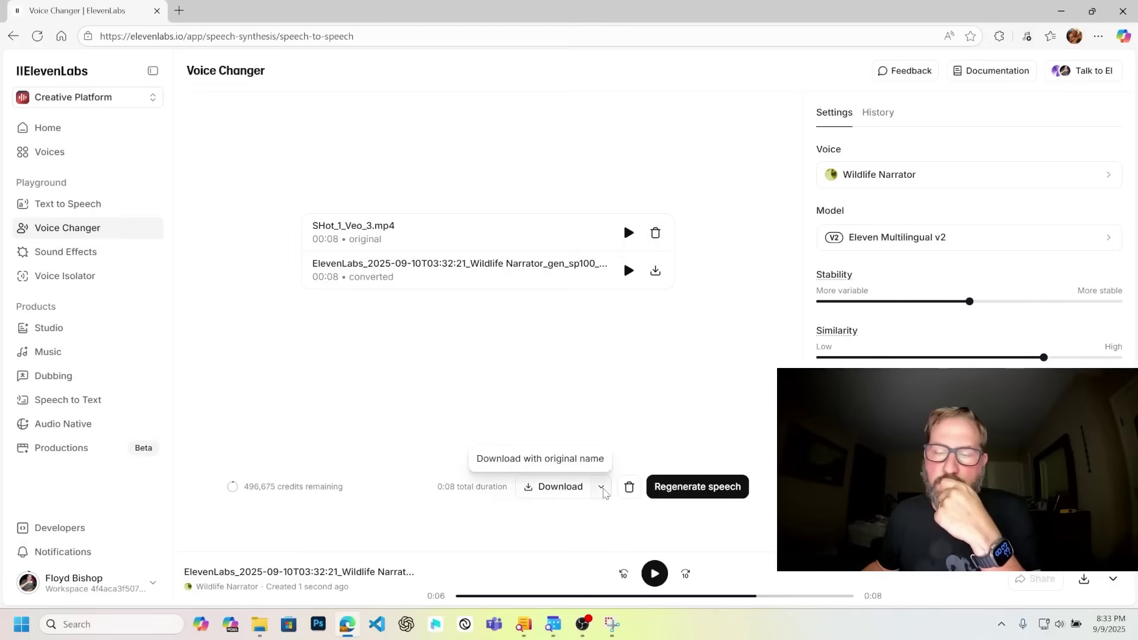
left_click(551, 494)
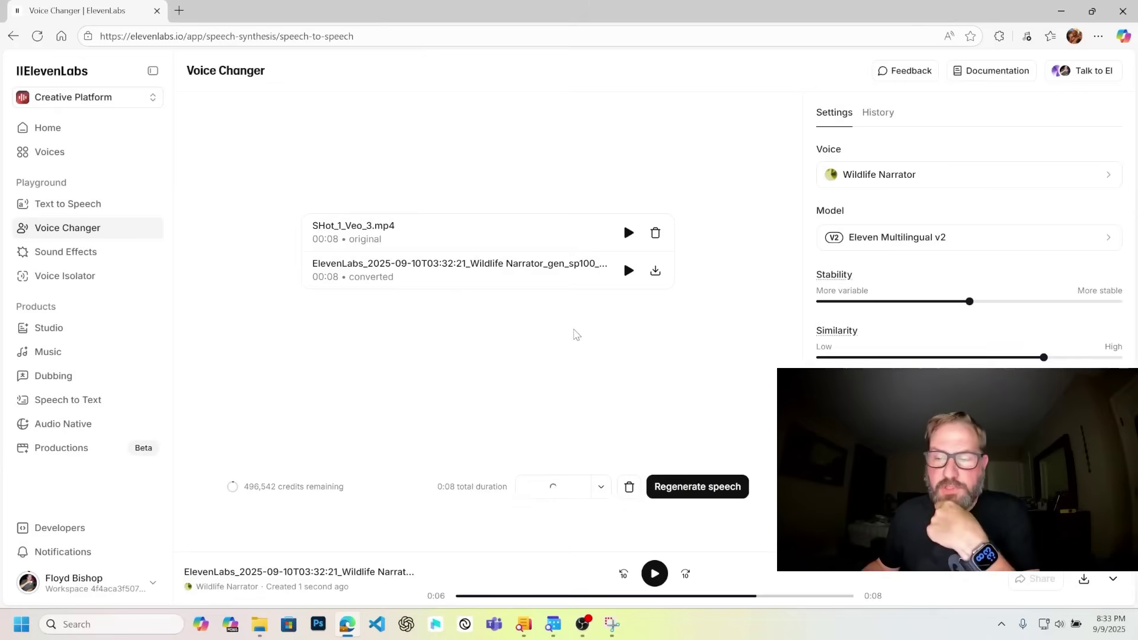
left_click(578, 633)
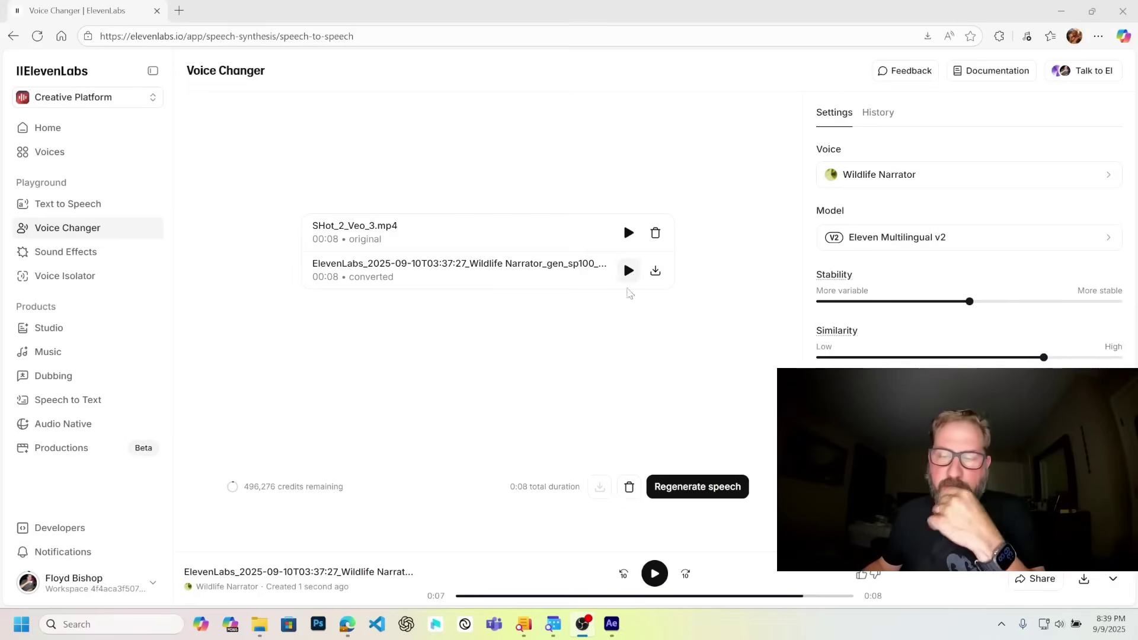
Step: Rewind the converted SHot_2_Veo_3.mp4 audio and play the original recording repeatedly to examine the host's voice
left_click(455, 597)
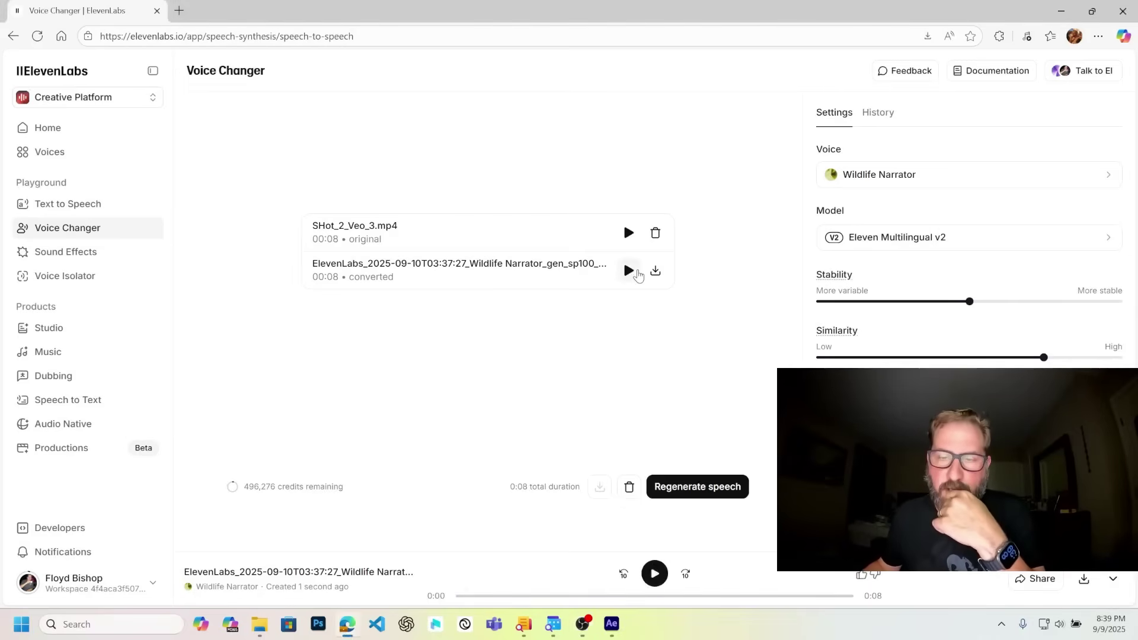
left_click(628, 233)
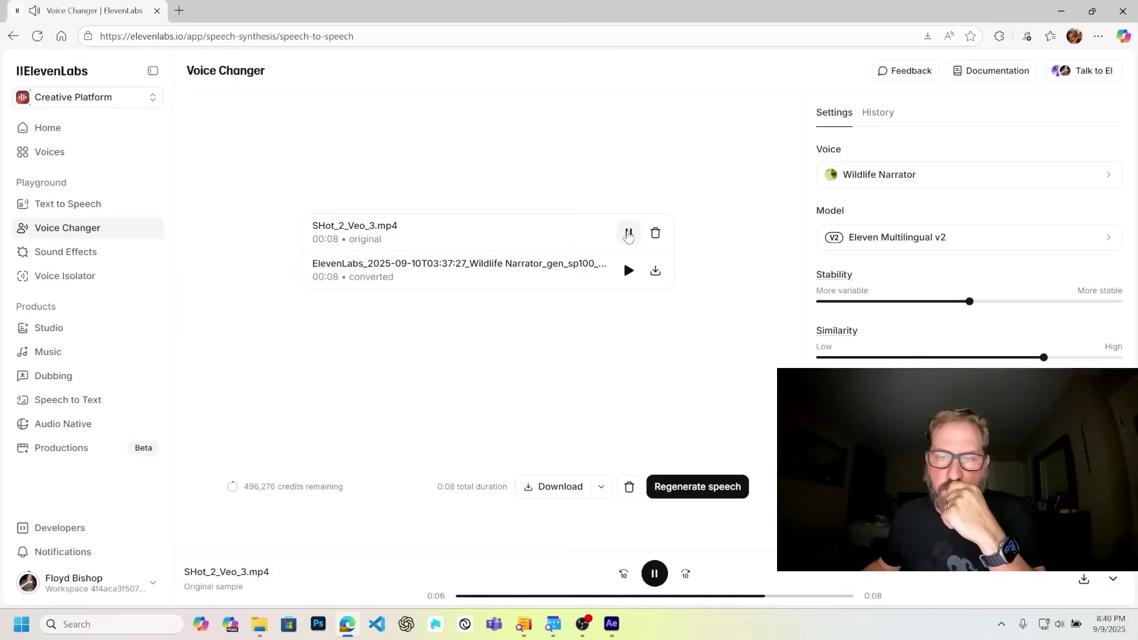
left_click(628, 233)
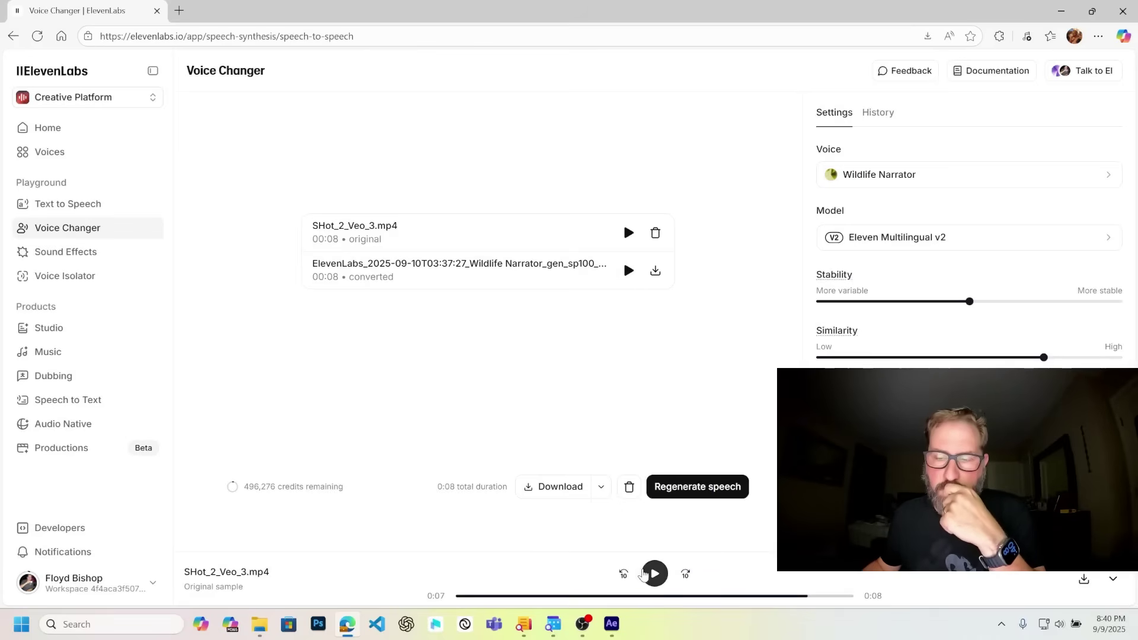
left_click(662, 573)
left_click(662, 574)
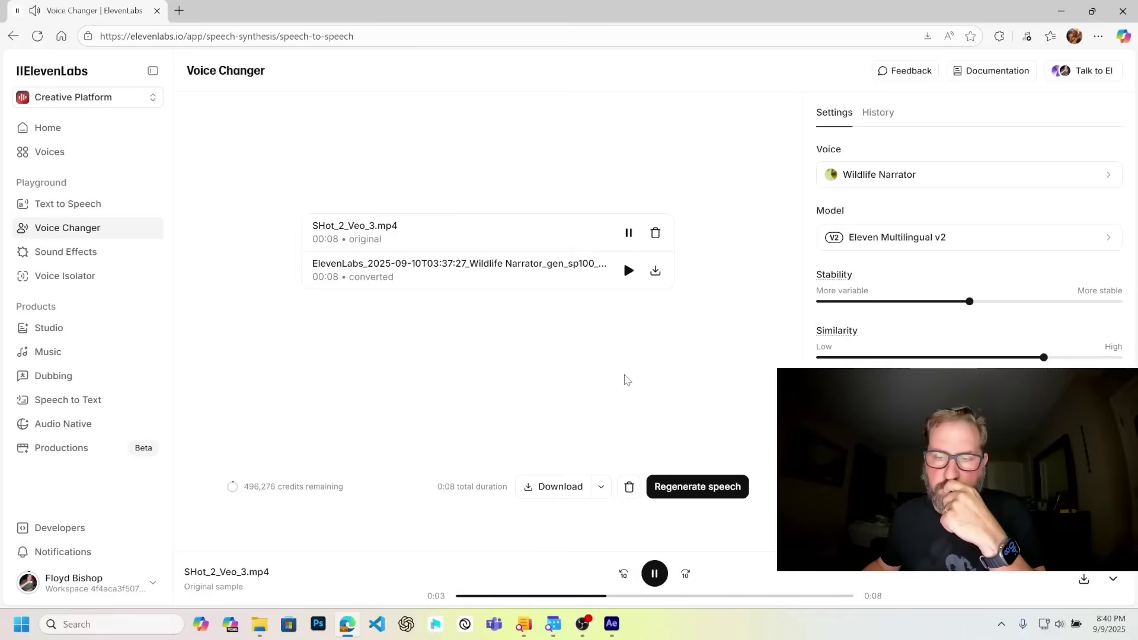
left_click(662, 574)
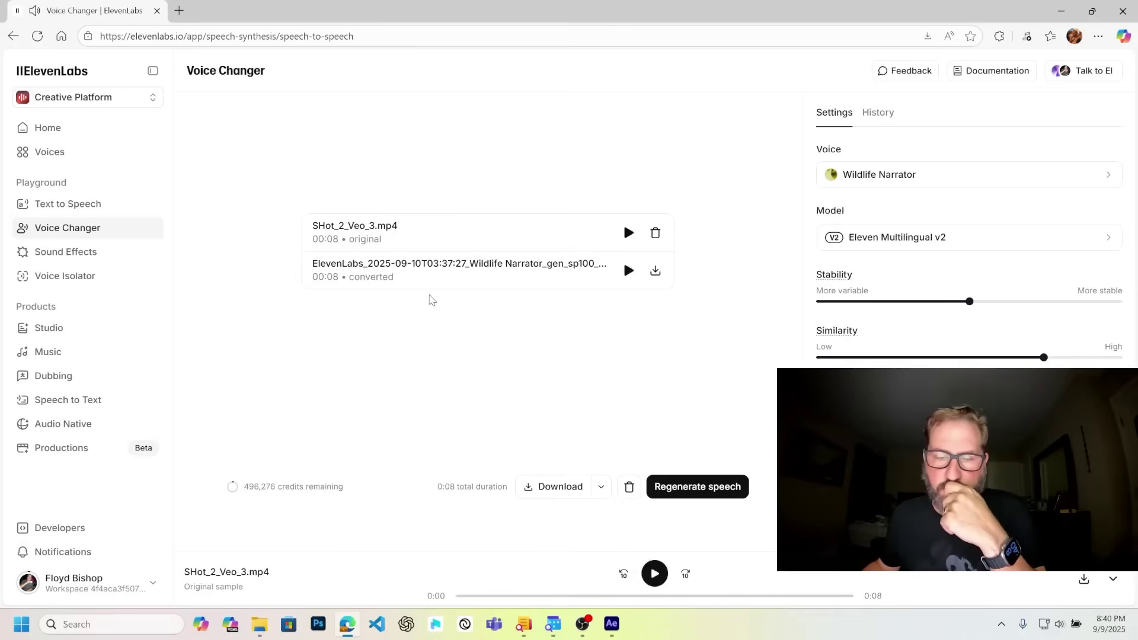
left_click(655, 574)
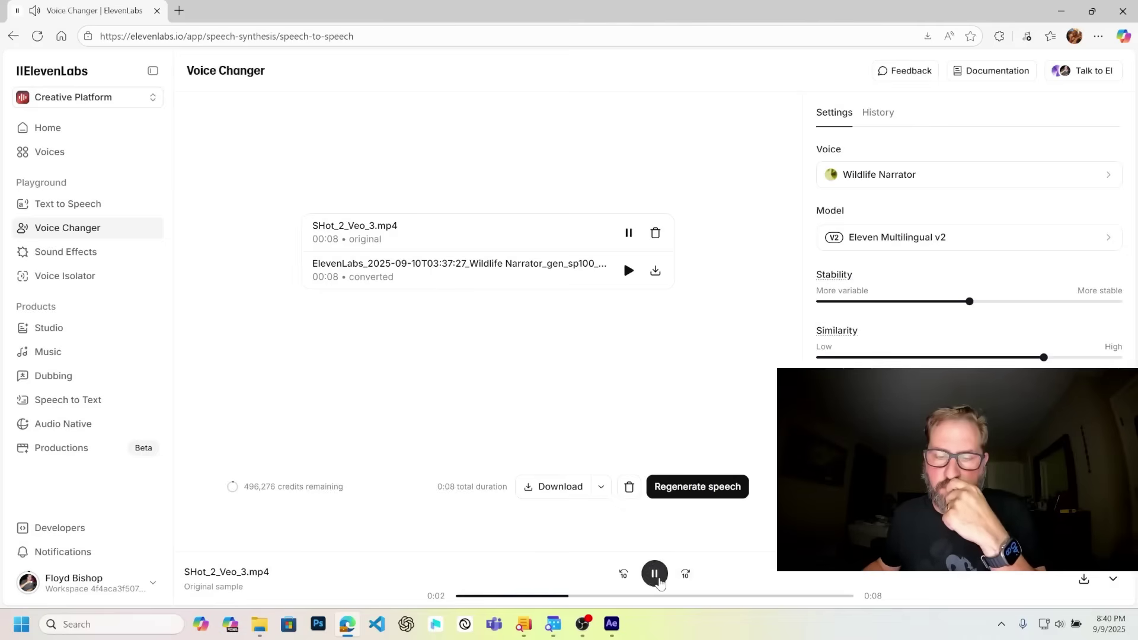
Step: Pause the recording, switch to After Effects, and add SHot_1_Veo_3.mp4 to Comp 1, previewing it with its original audio
left_click(655, 573)
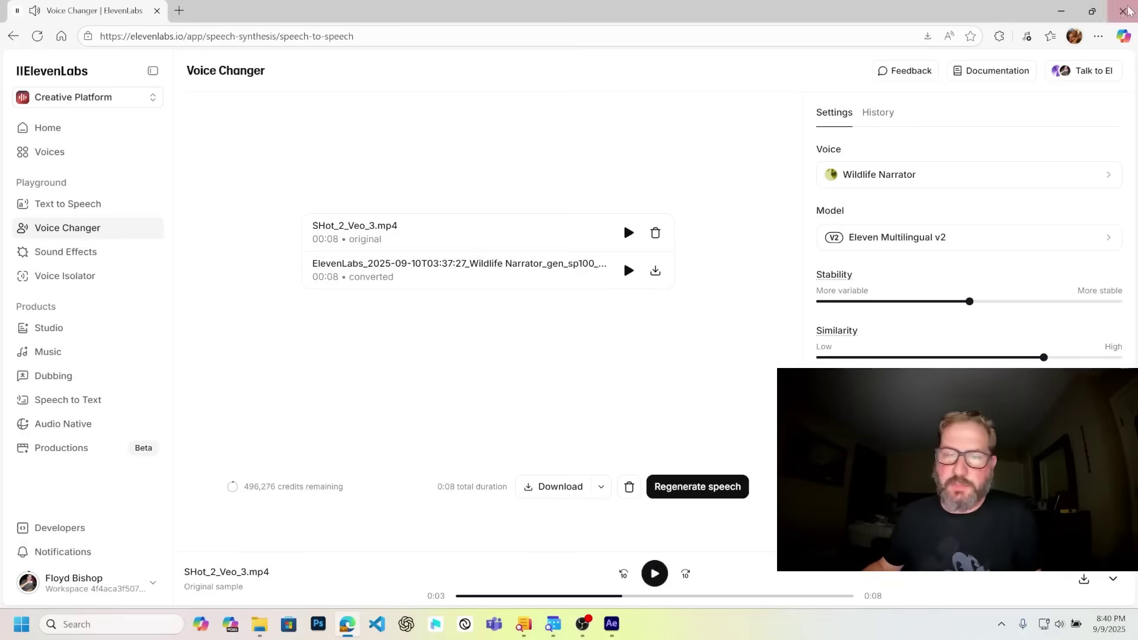
key("alt+Tab")
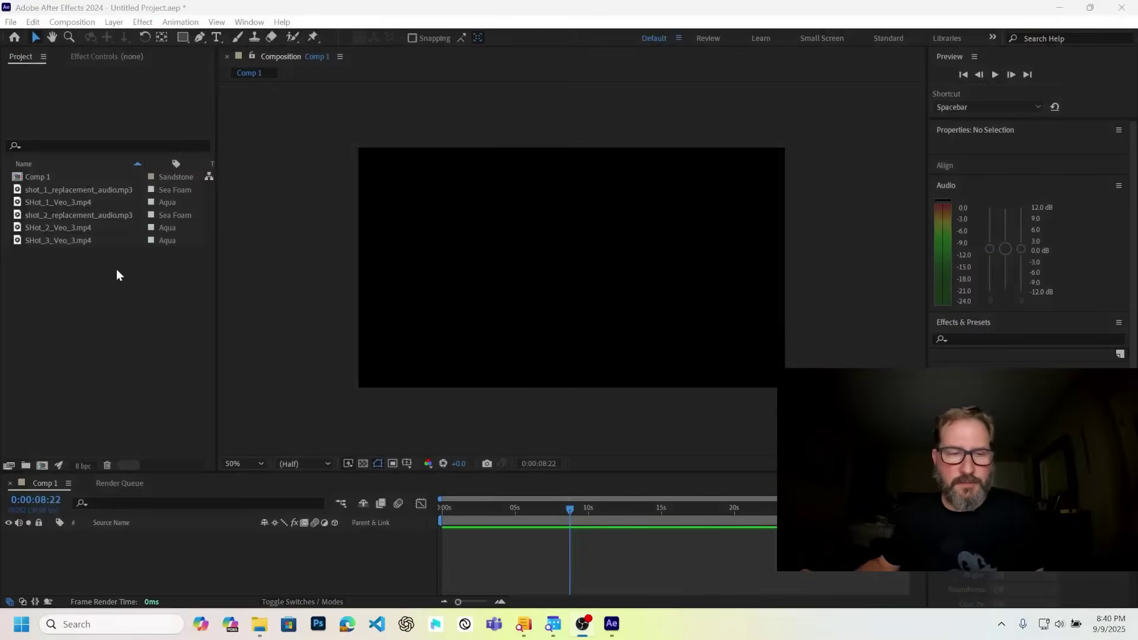
left_click_drag(76, 205, 93, 552)
left_click_drag(590, 507, 442, 507)
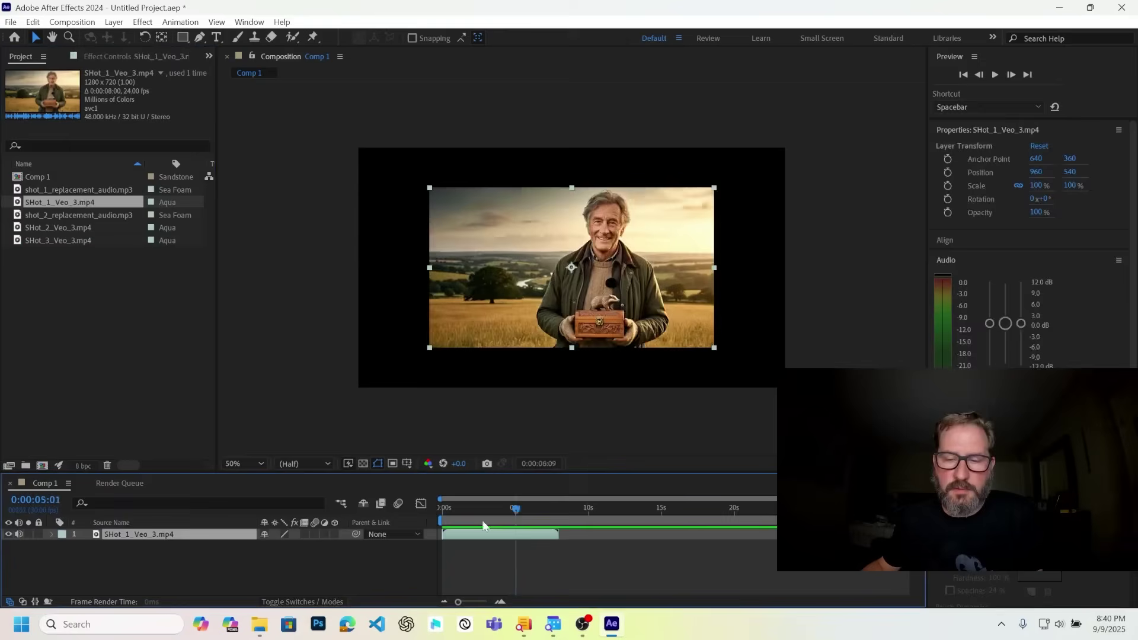
key("space")
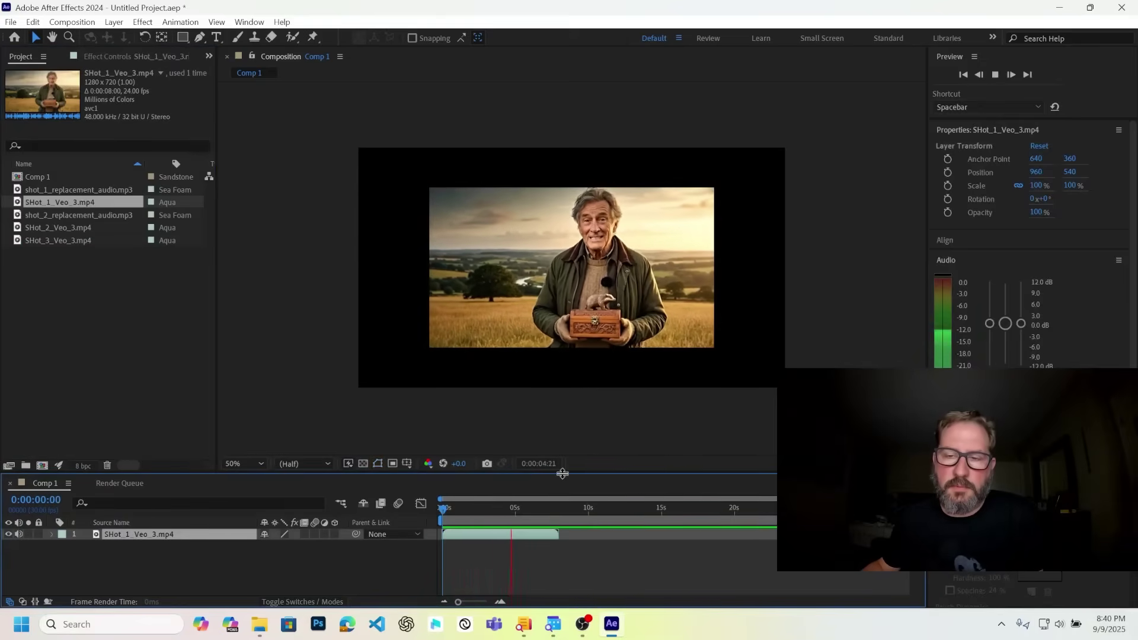
key("space")
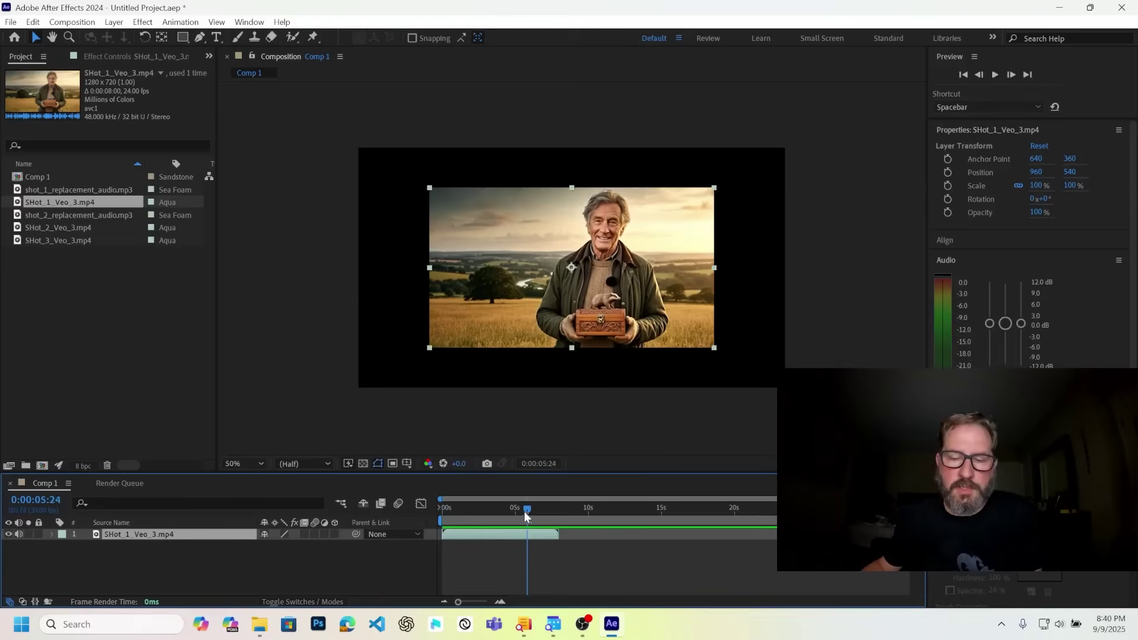
key("Home")
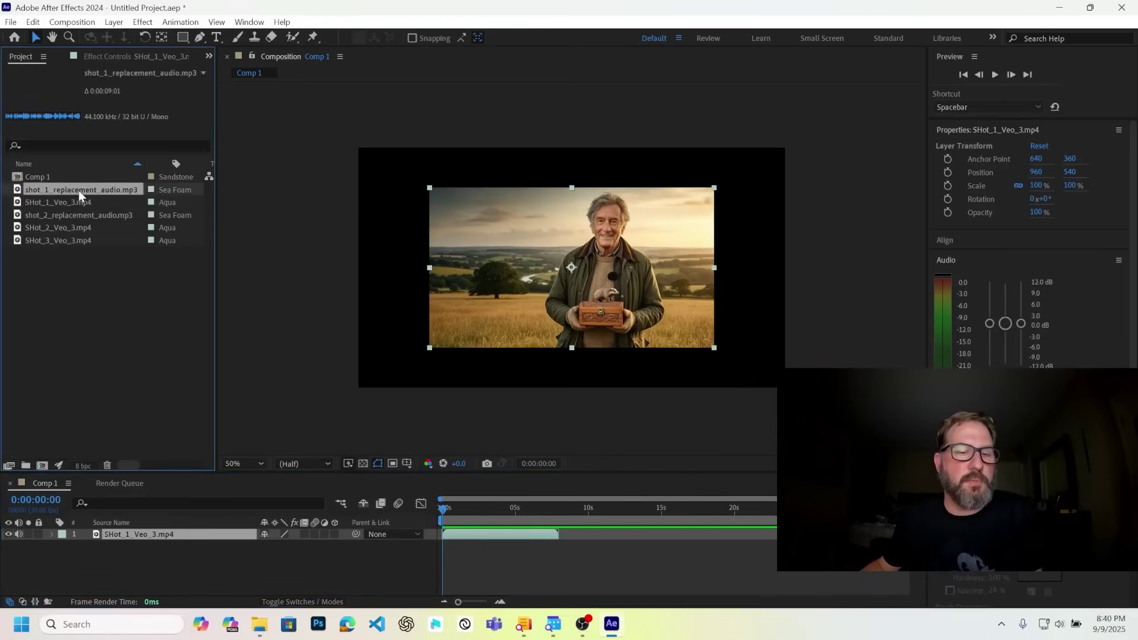
Step: Add shot_1_replacement_audio.mp3 below the SHot_1_Veo_3.mp4 layer, mute the clip's own sound, and preview the replacement voice
left_click_drag(78, 190, 81, 560)
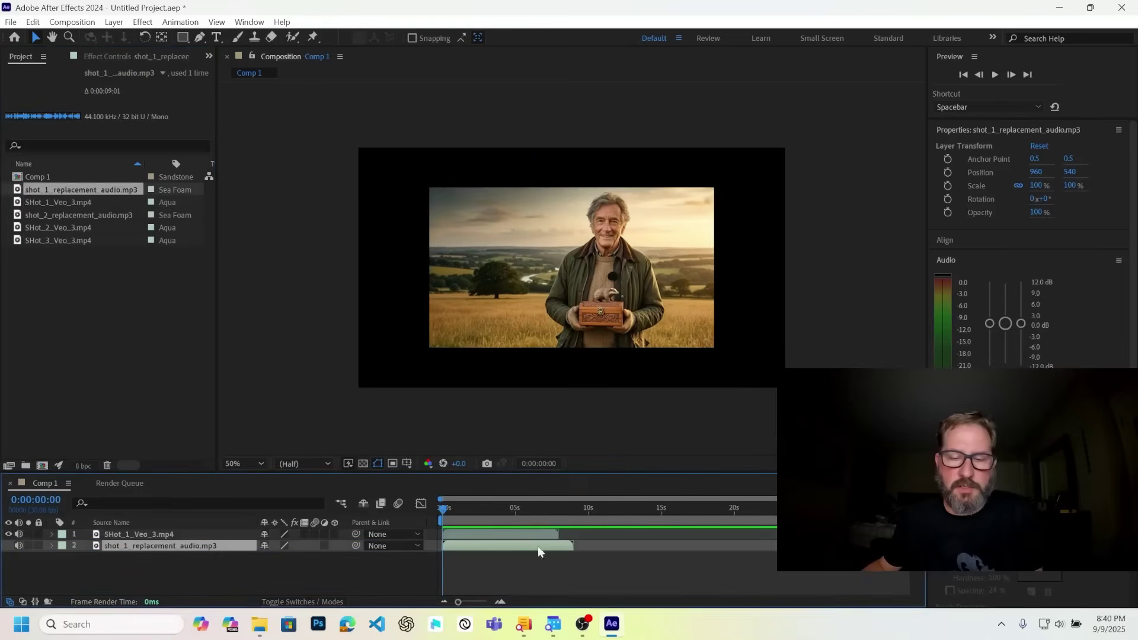
key("space")
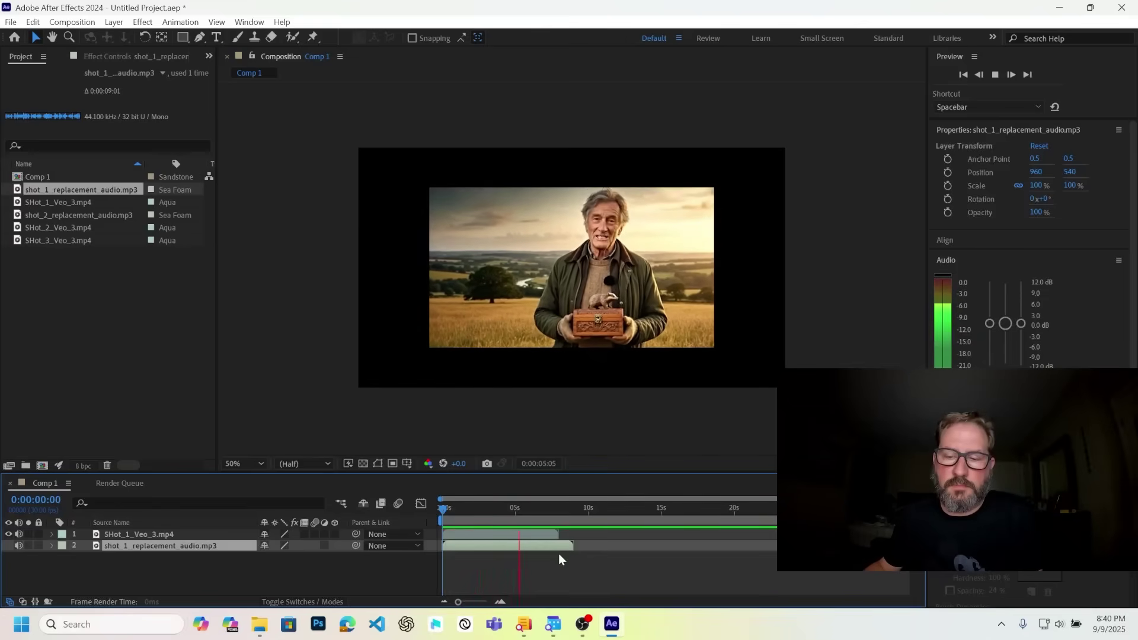
key("space")
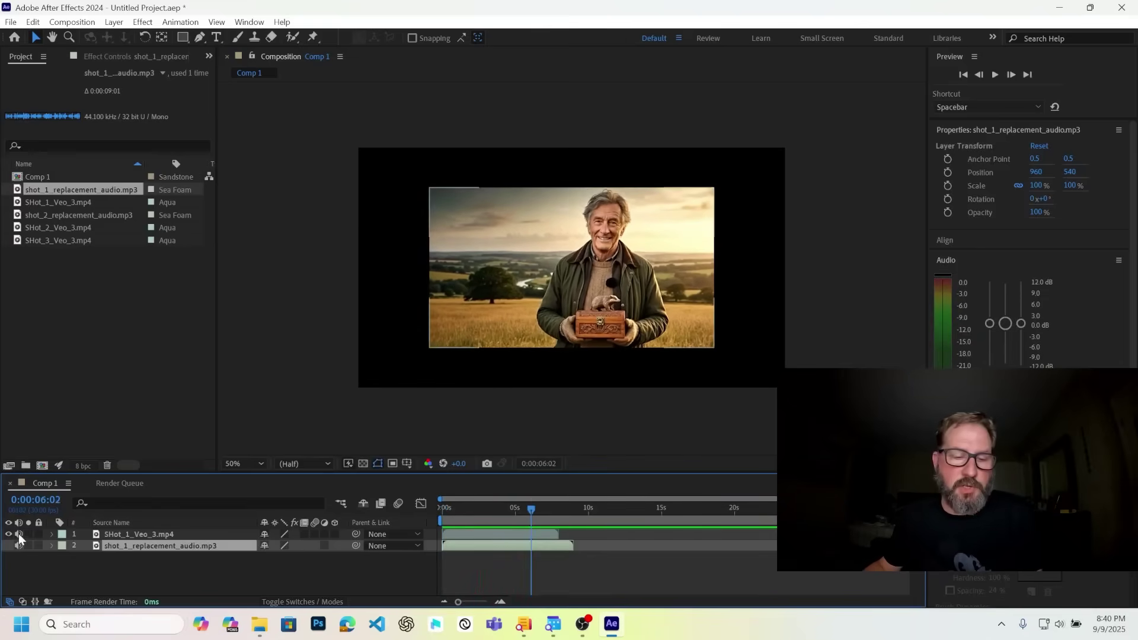
left_click_drag(542, 513, 369, 534)
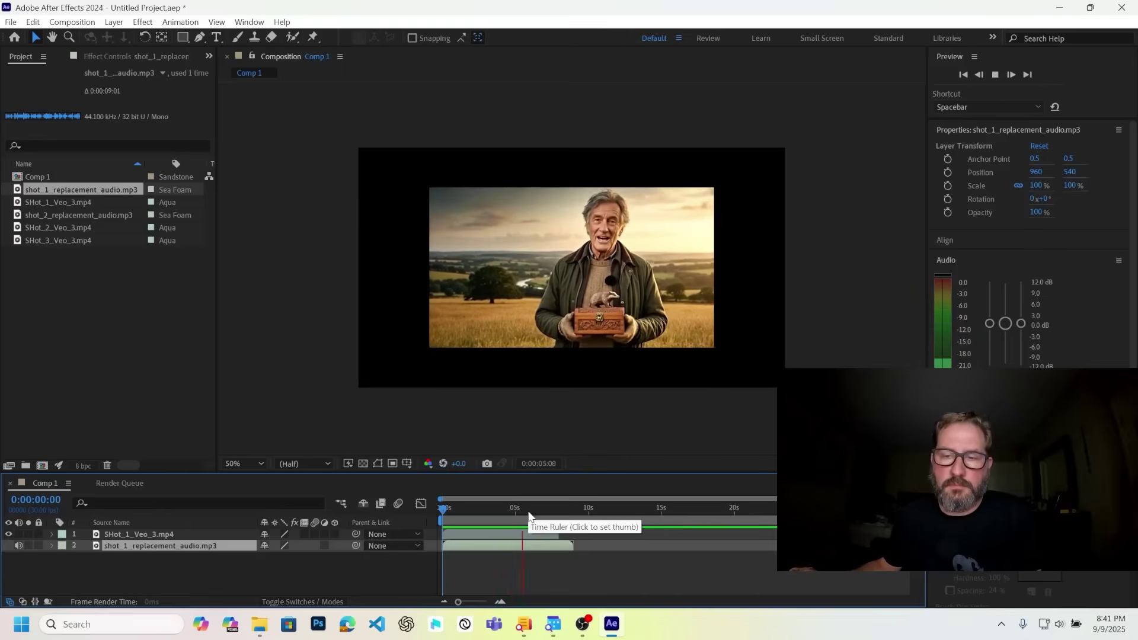
left_click(533, 518)
Step: Place SHot_2_Veo_3.mp4 below the first video layer, starting at the end of SHot_1_Veo_3.mp4 at 0:00:07:29
left_click(144, 535)
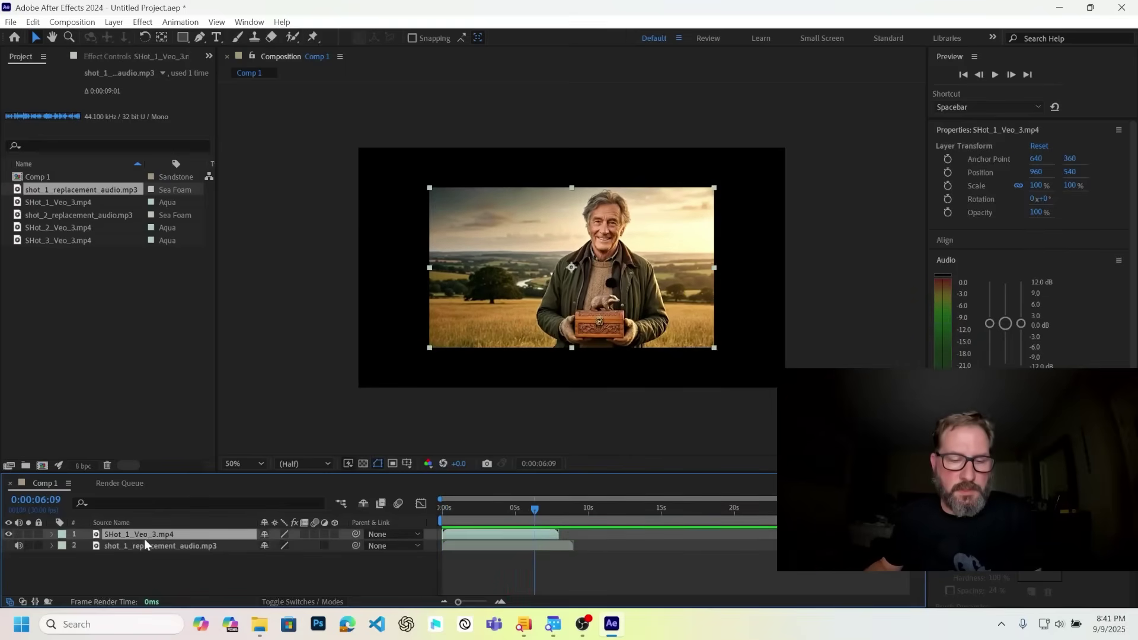
key("o")
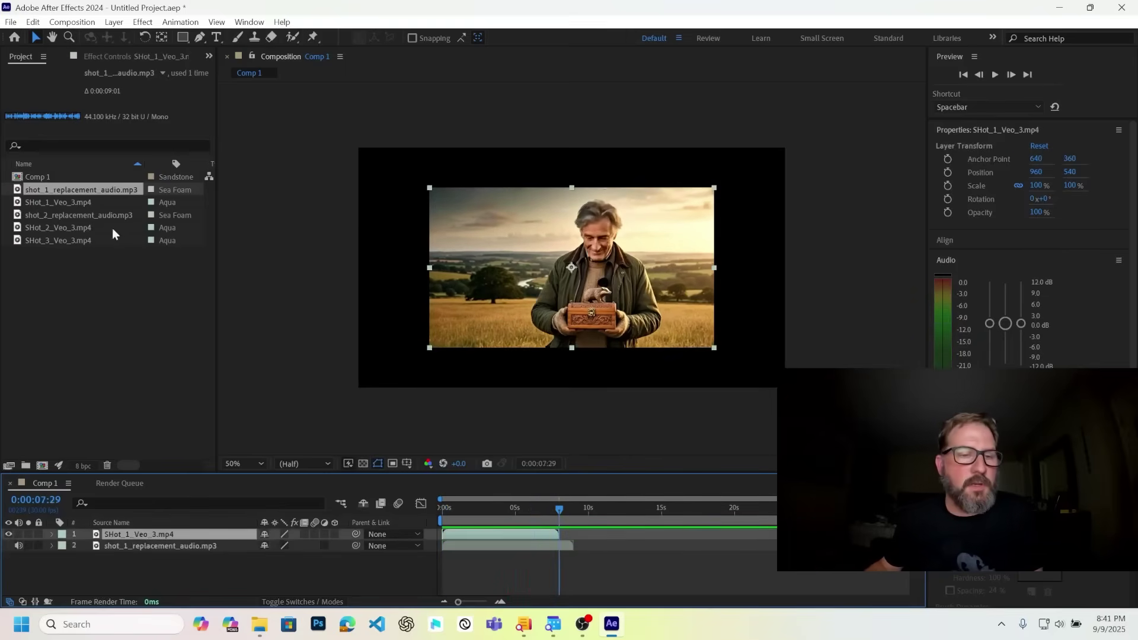
left_click_drag(74, 228, 155, 544)
key("bracketleft")
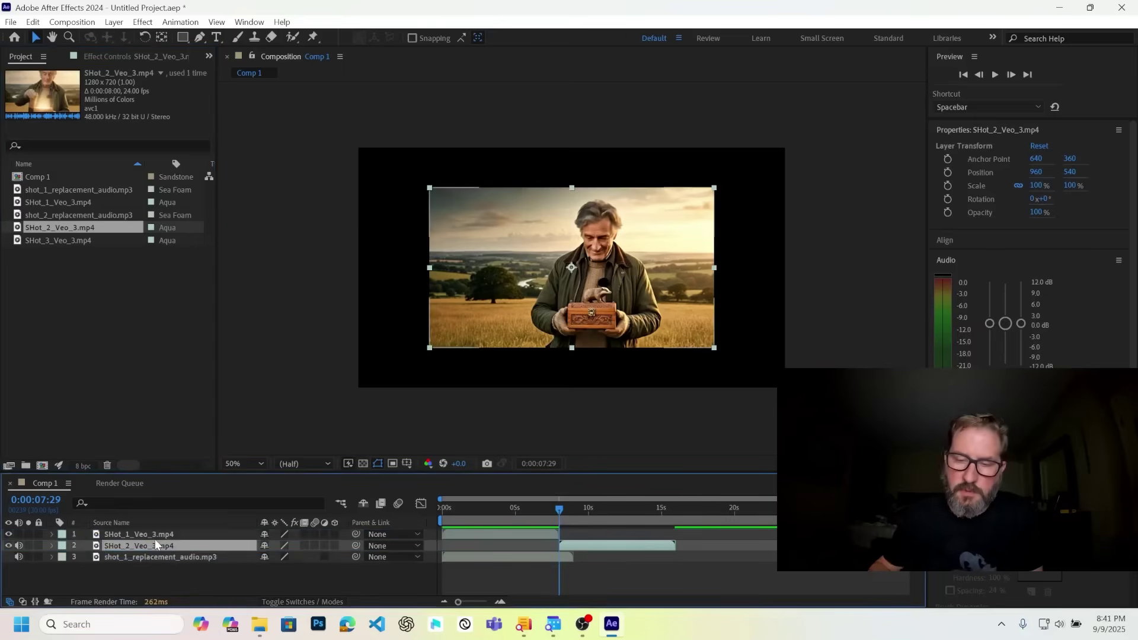
Step: Split shot_1_replacement_audio.mp3 at 0:00:07:29 and delete the excess after that point
left_click(149, 558)
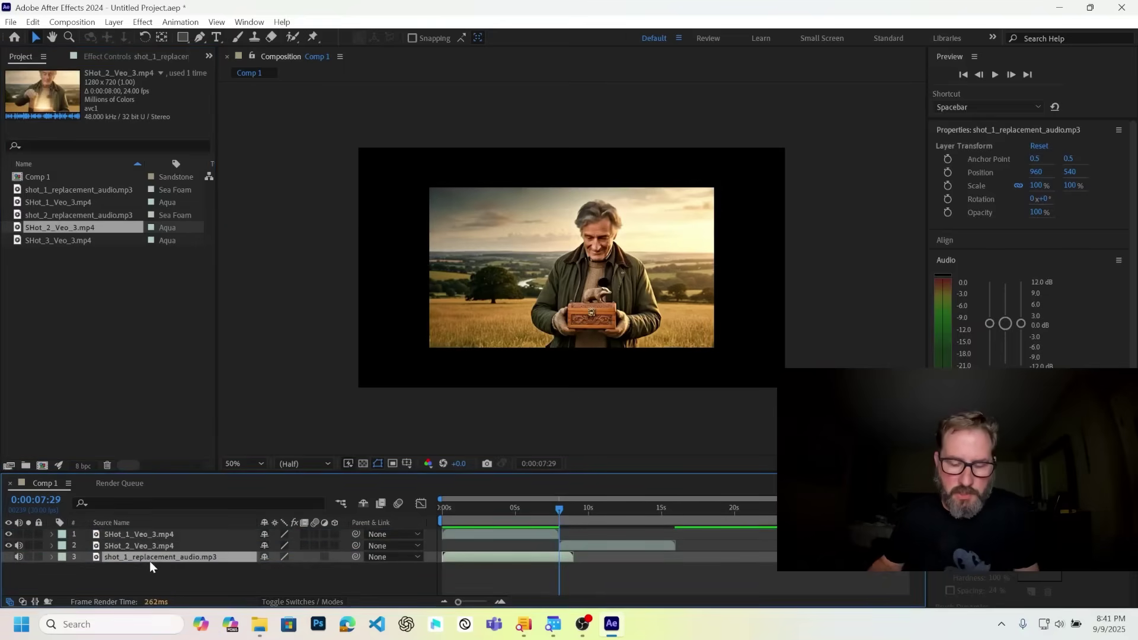
key("ctrl+shift+d")
key("Delete")
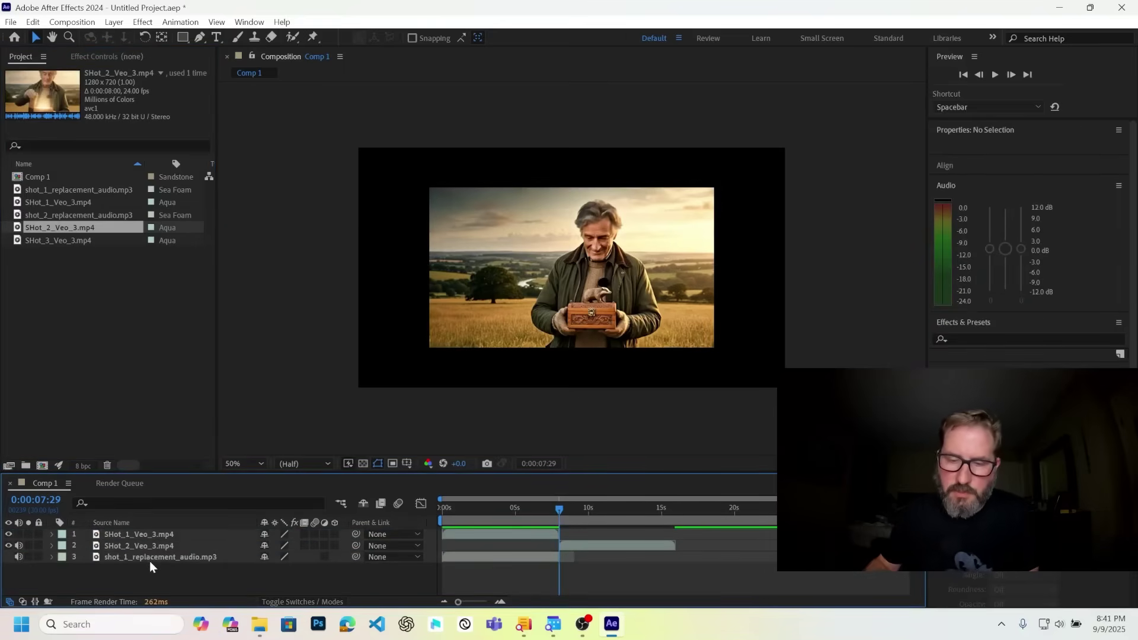
Step: Add shot_2_replacement_audio.mp3 below SHot_2_Veo_3.mp4, starting at 0:00:07:29 together with that clip
left_click(150, 546)
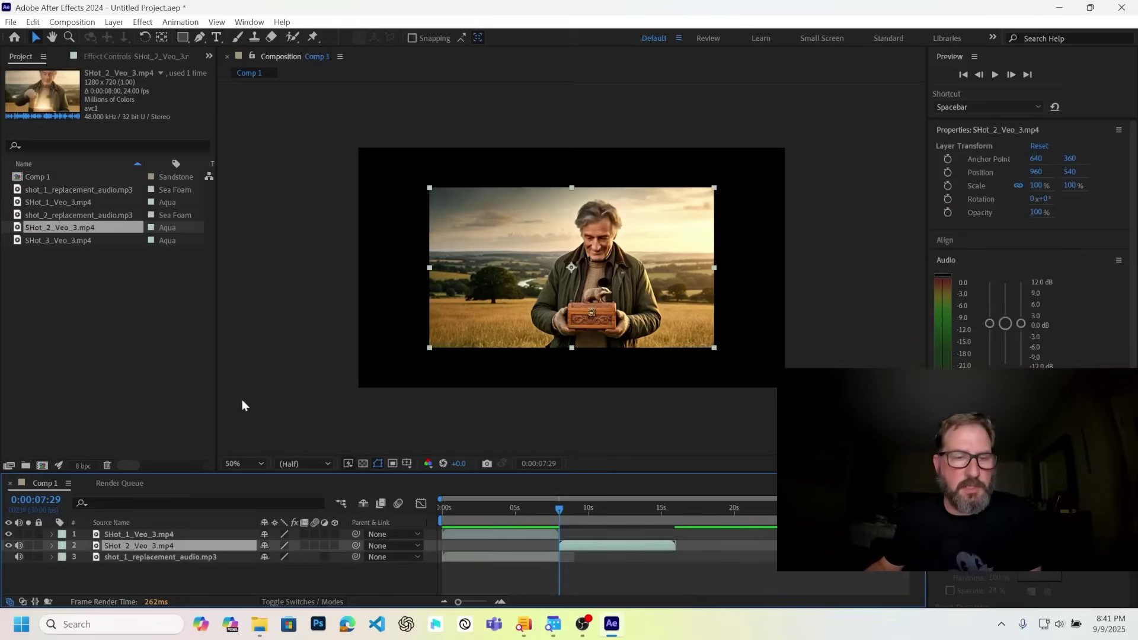
left_click_drag(95, 218, 133, 549)
key("bracketleft")
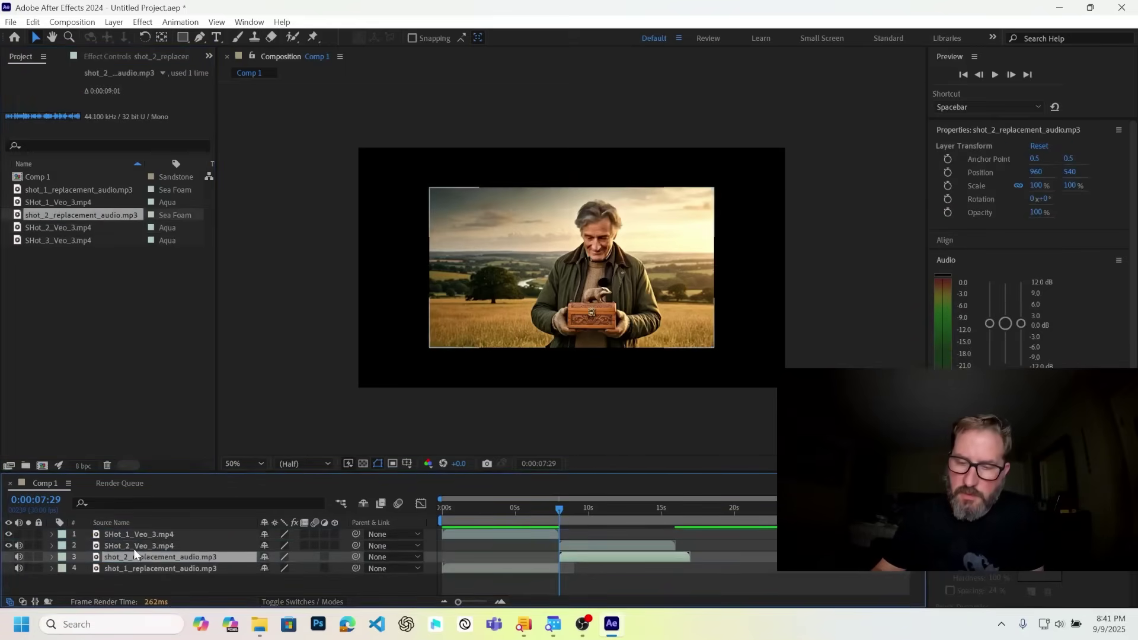
Step: Trim shot_2_replacement_audio.mp3 to the end of SHot_2_Veo_3.mp4 at 0:00:15:28 and place SHot_3_Veo_3.mp4 starting there
left_click(181, 545)
key("o")
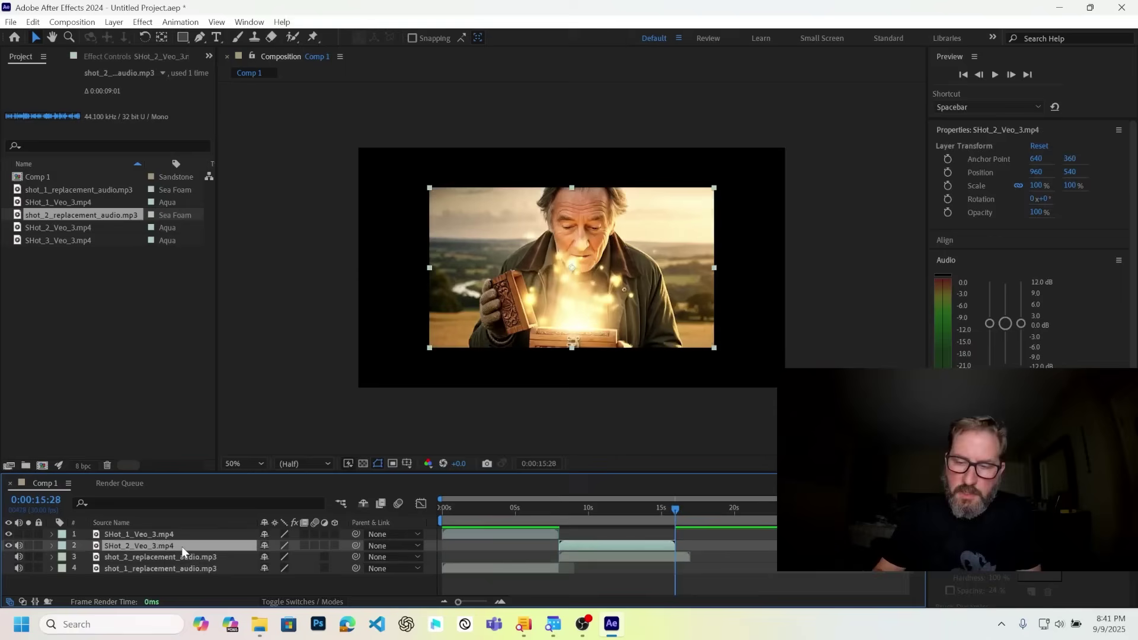
left_click(214, 557)
key("ctrl+shift+d")
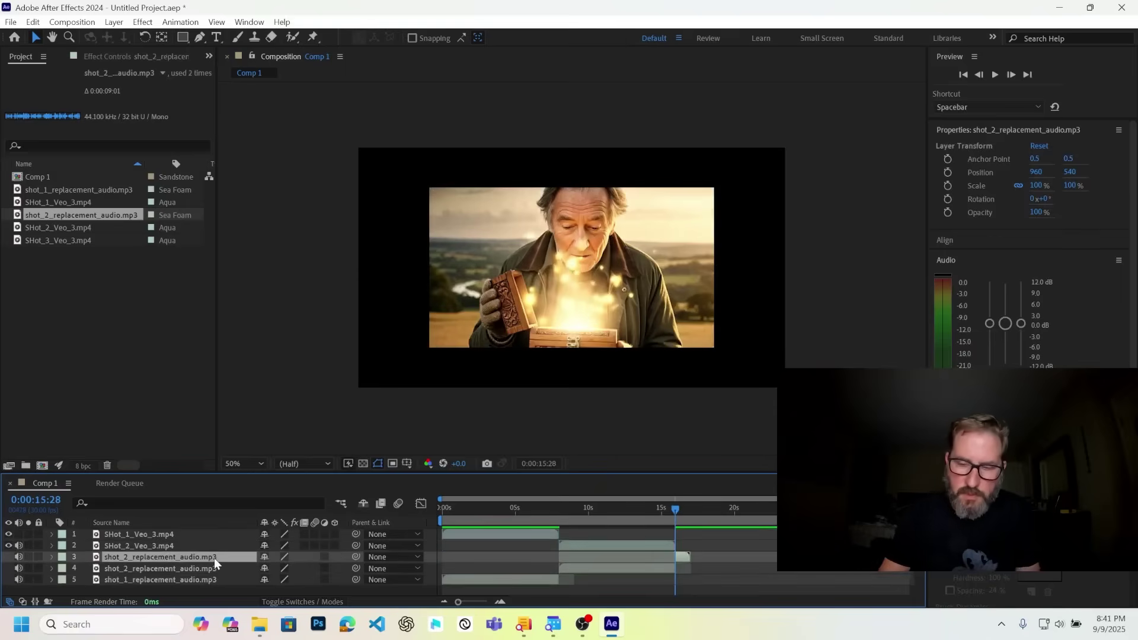
key("Delete")
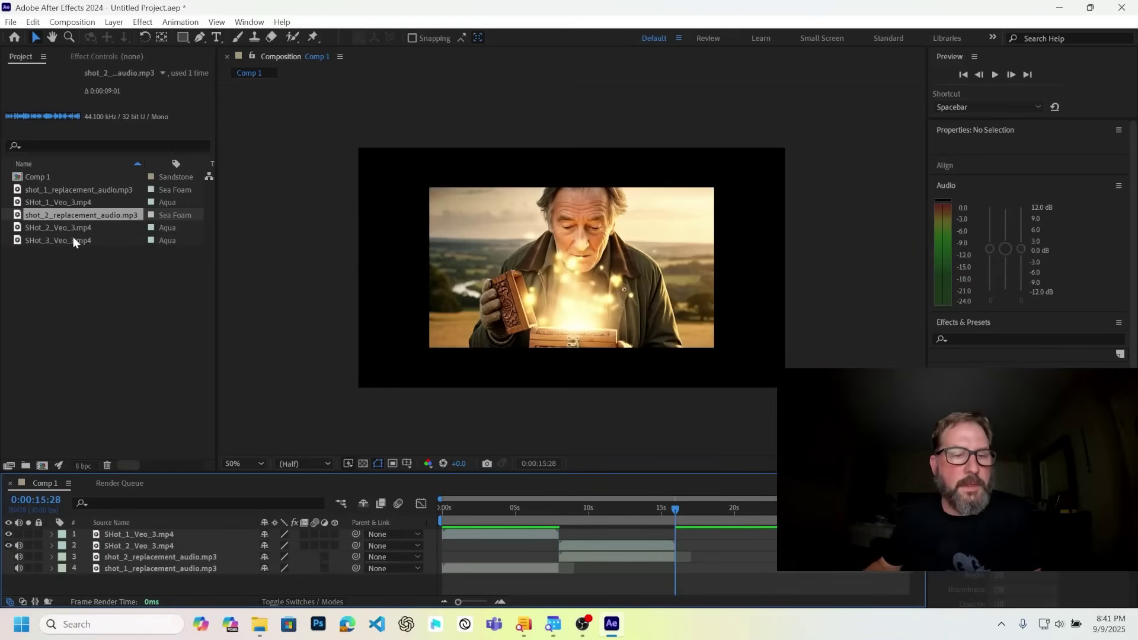
left_click_drag(73, 240, 168, 538)
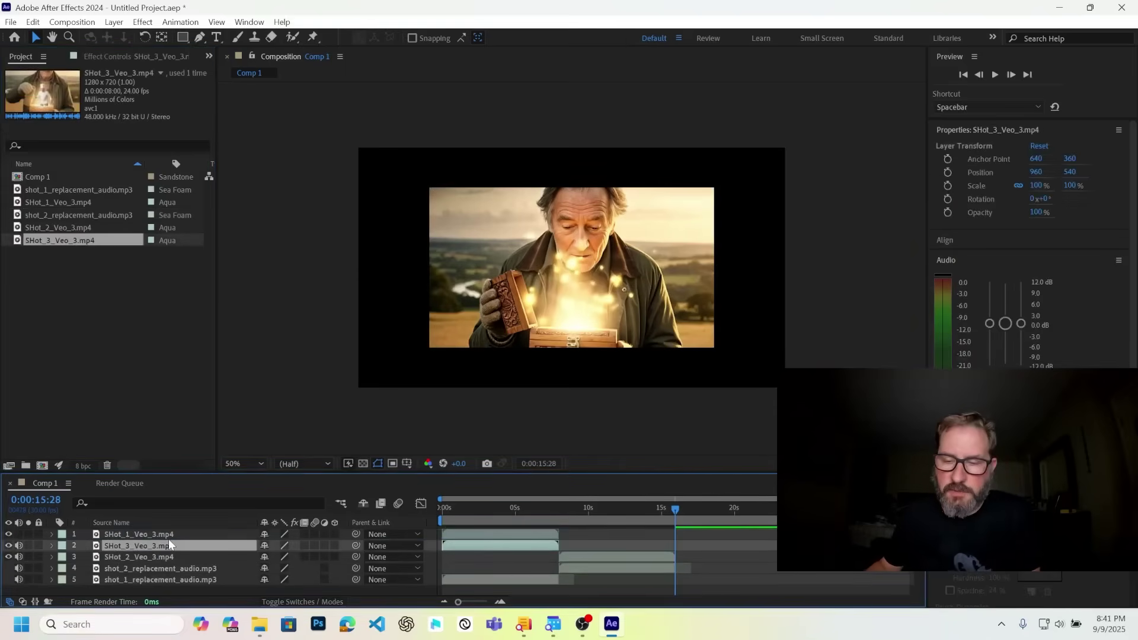
key("bracketleft")
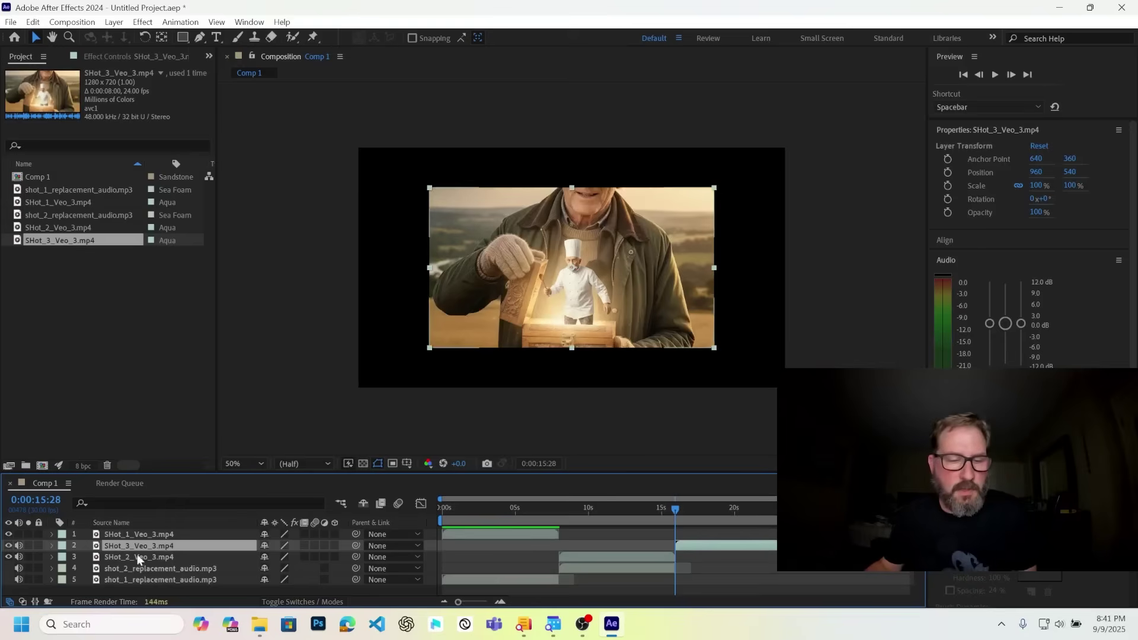
Step: Mute the SHot_2 and SHot_3 clips and scale all three video layers to 150% to fill the frame
left_click(149, 533)
left_click(166, 546, "ctrl")
left_click(175, 557, "ctrl")
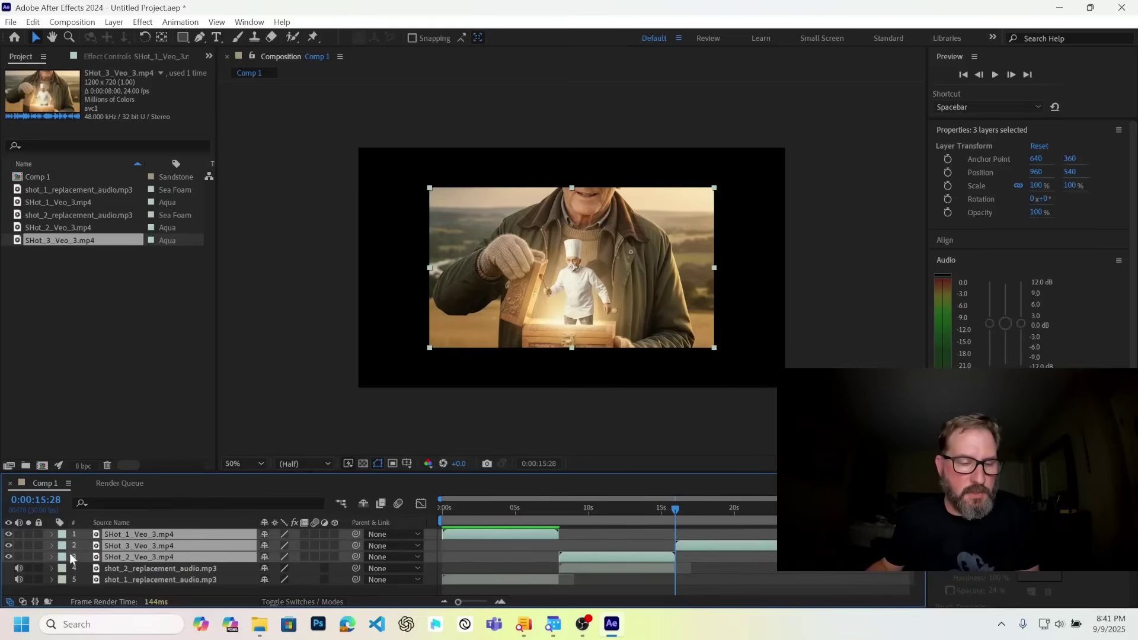
left_click(51, 557)
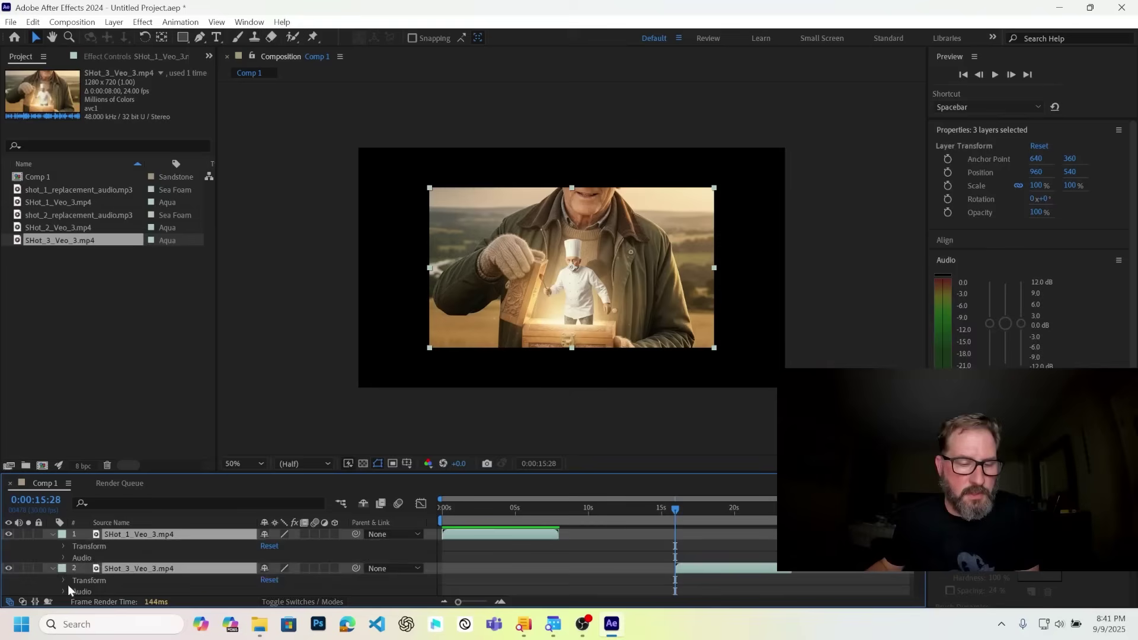
left_click(64, 581)
scroll(189, 574, "down", 2)
left_click(281, 569)
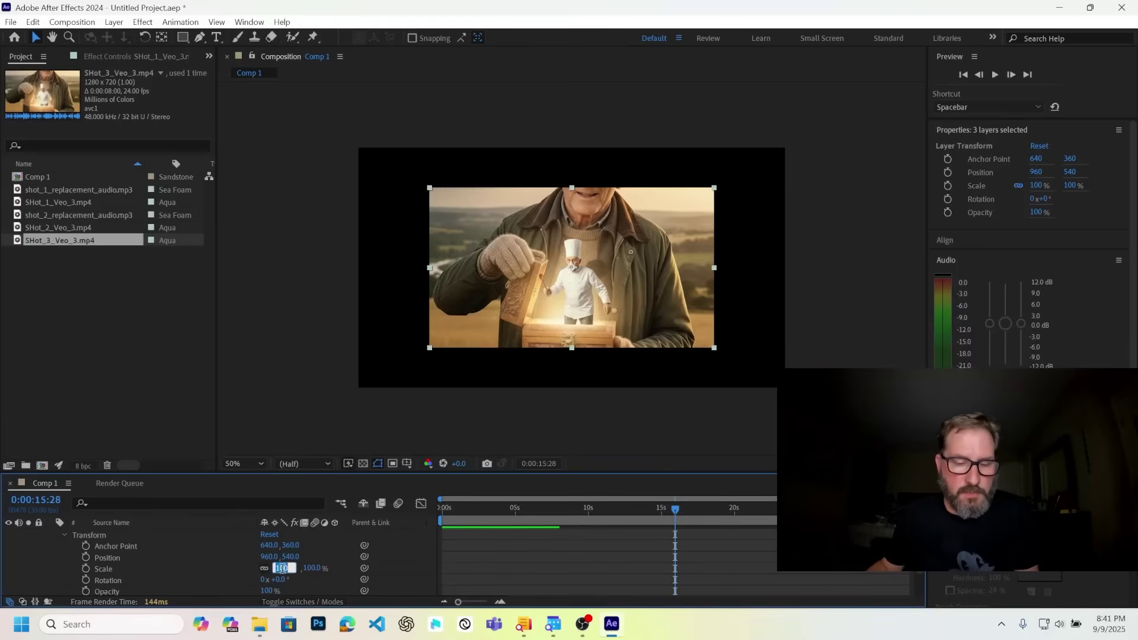
key("Return")
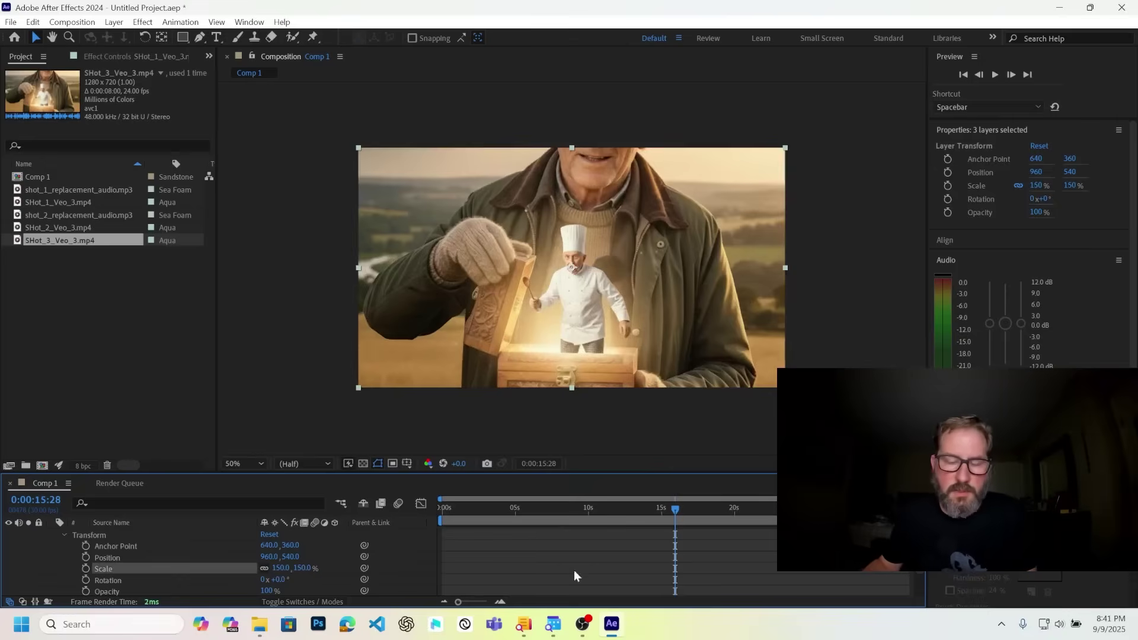
left_click(63, 536)
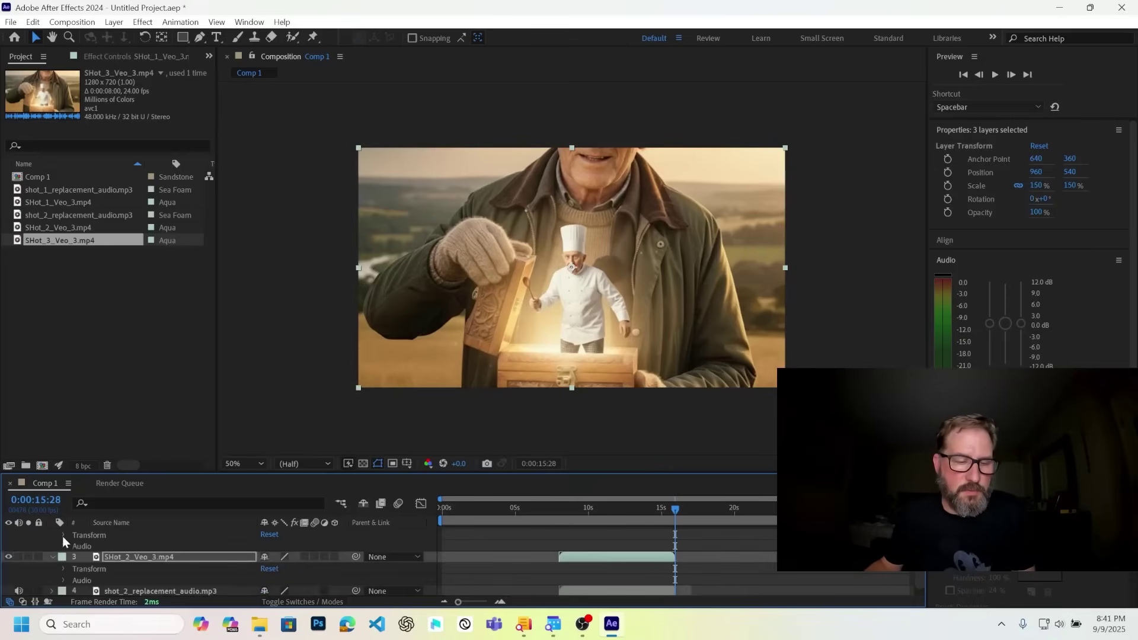
left_click(52, 556)
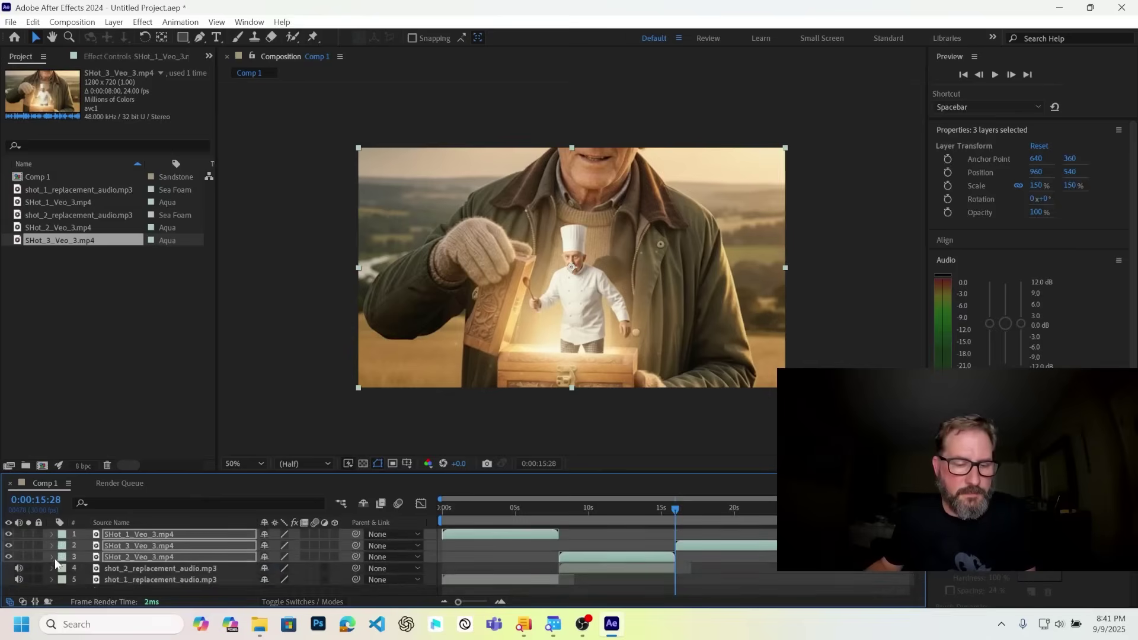
Step: Turn the sound of SHot_3_Veo_3.mp4 back on and move its layer below SHot_2_Veo_3.mp4
left_click(137, 577)
left_click(17, 545)
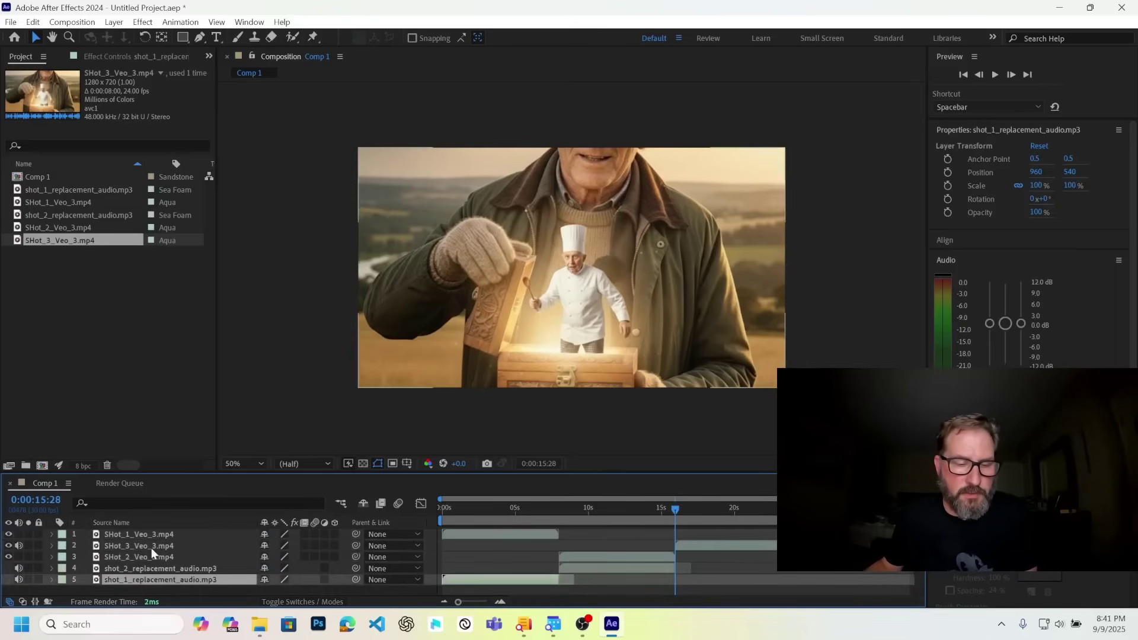
left_click_drag(151, 547, 151, 564)
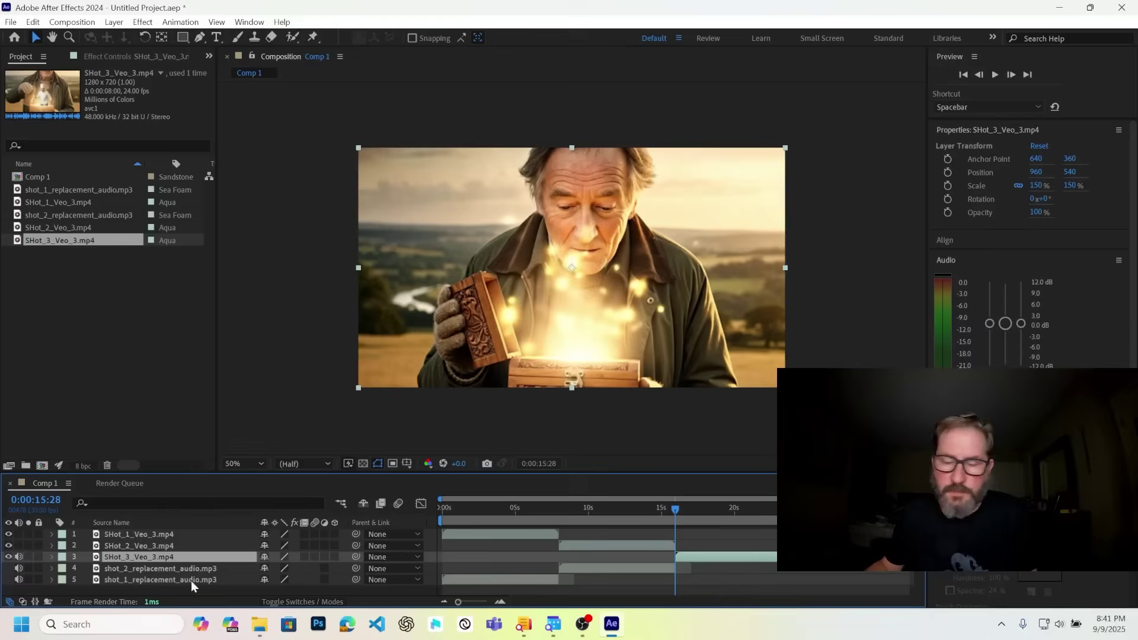
Step: Set the duration of Comp 1 to 0:00:23:27, matching the end of SHot_3_Veo_3.mp4
key("o")
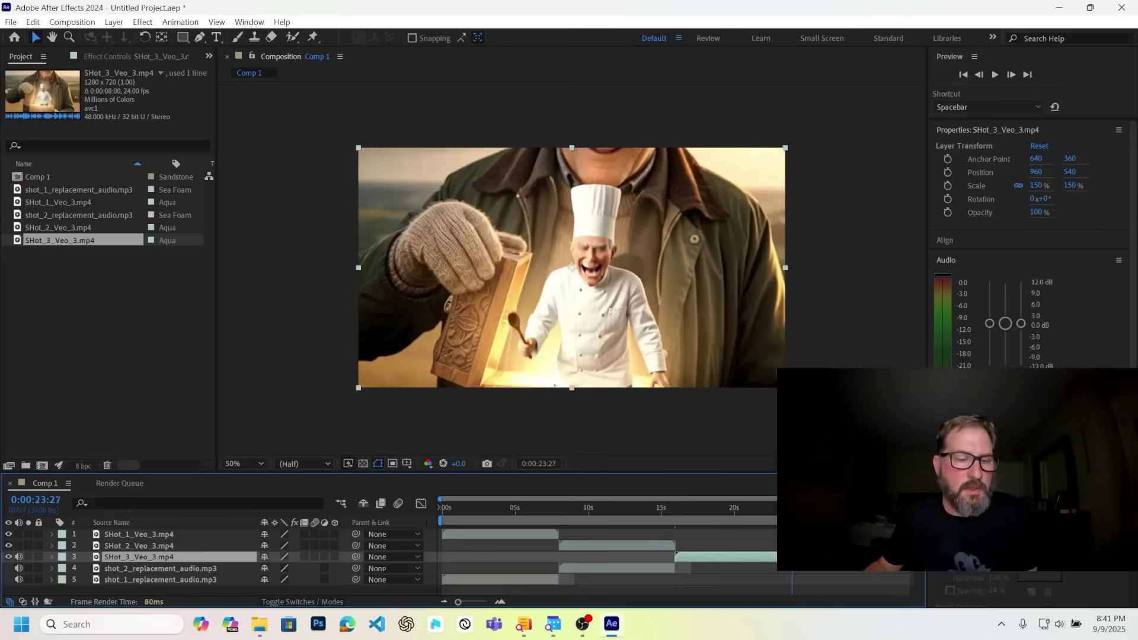
left_click(73, 22)
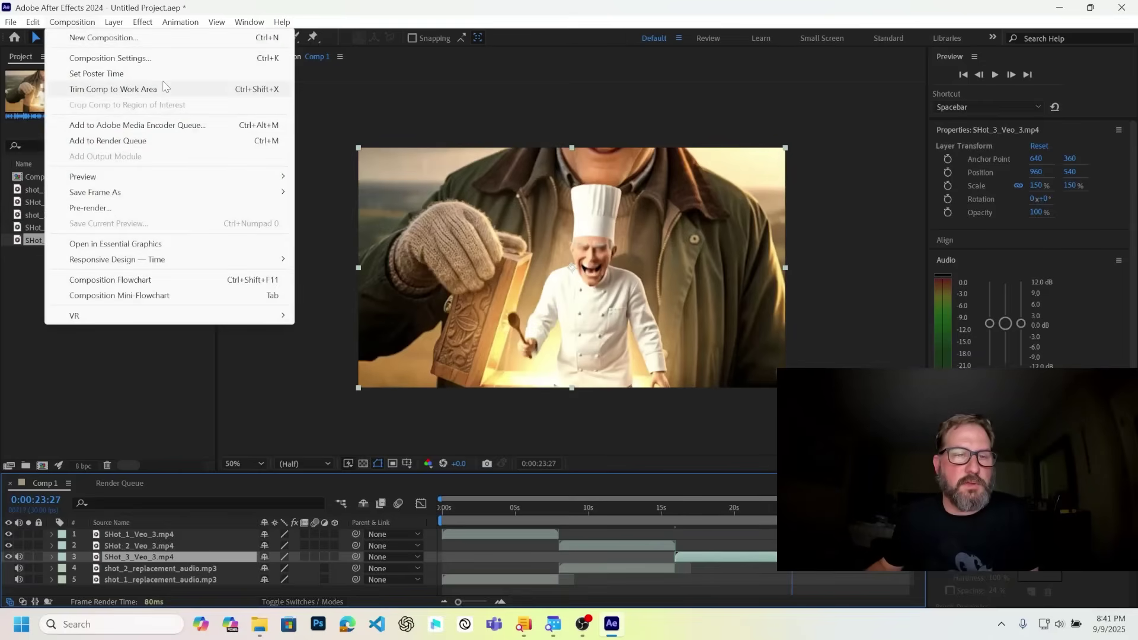
left_click(148, 58)
left_click(483, 360)
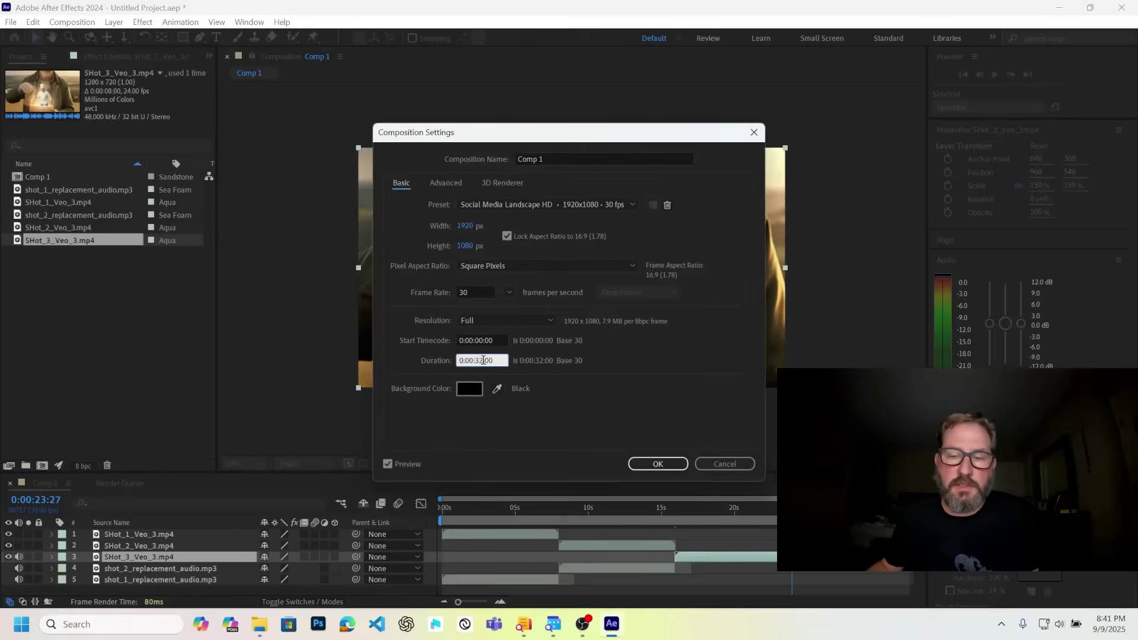
type("23:")
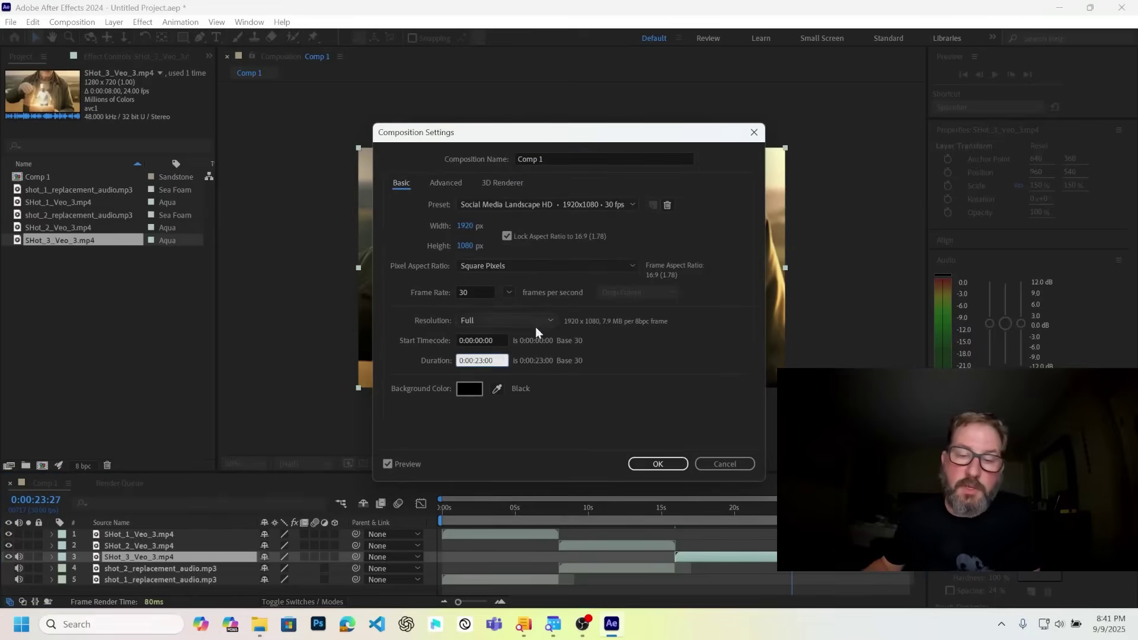
type("27")
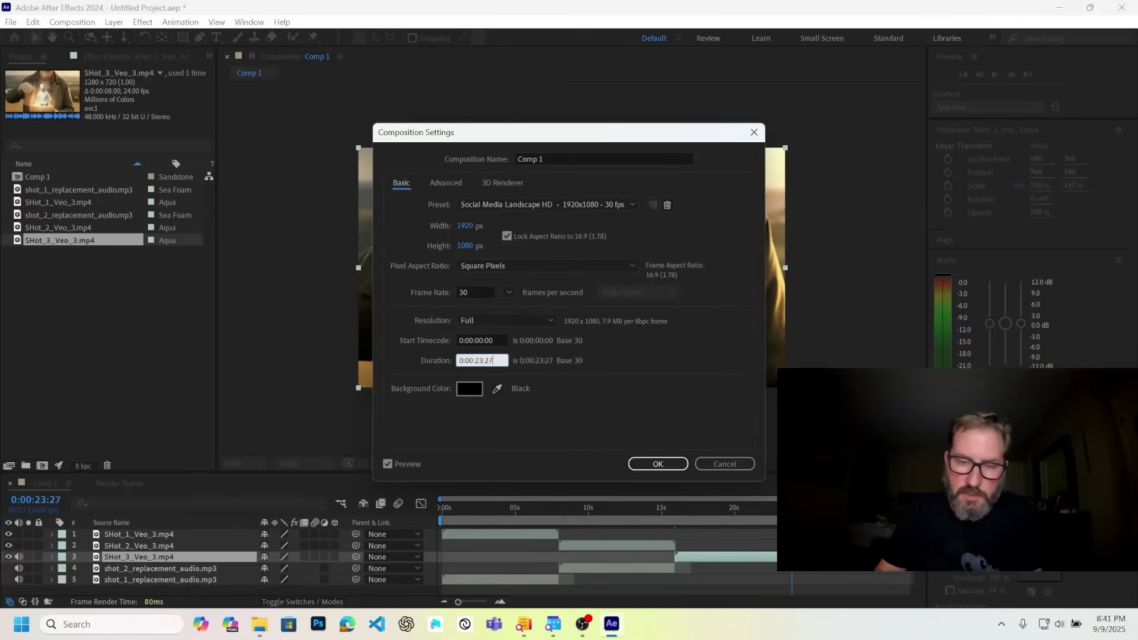
left_click(664, 467)
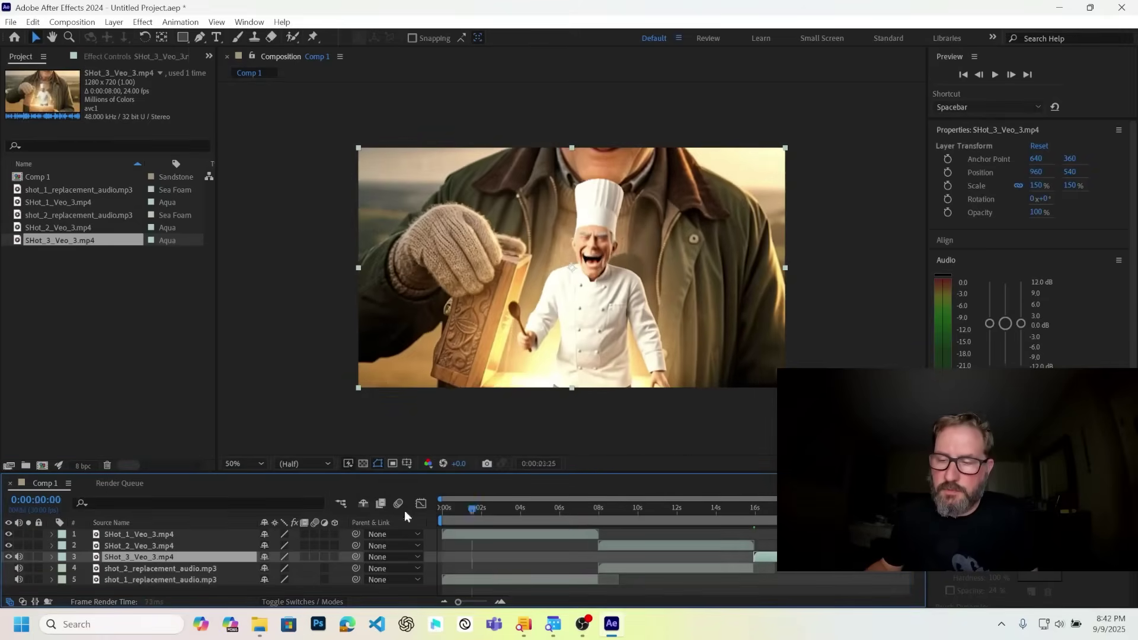
Step: Preview the assembled composition from the beginning to examine the clips with the replaced host voice
key("Home")
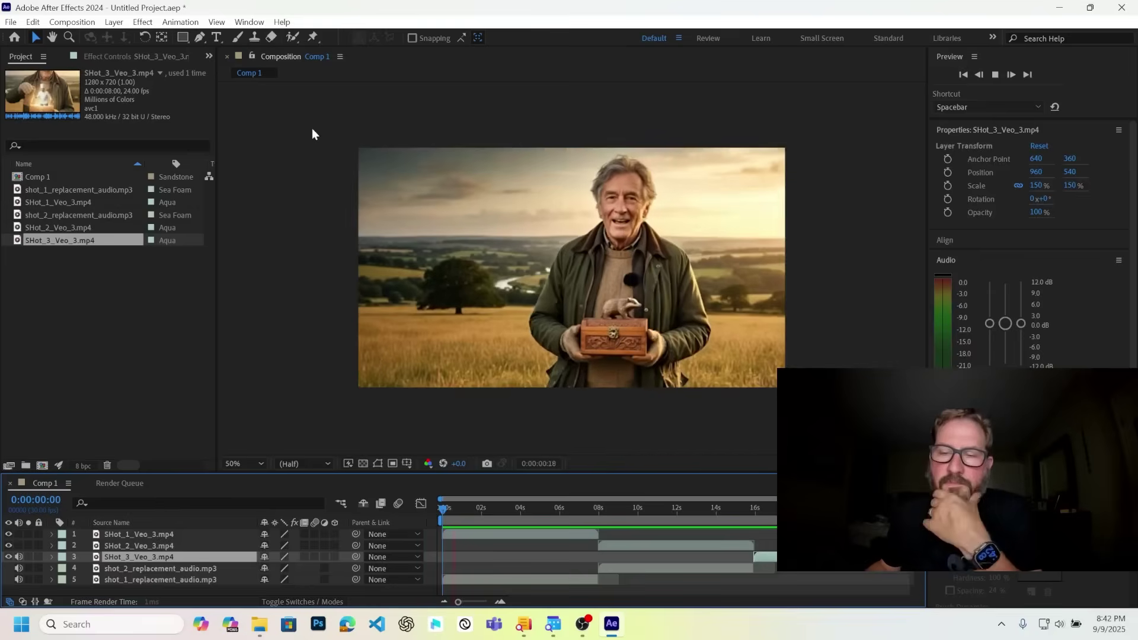
key("space")
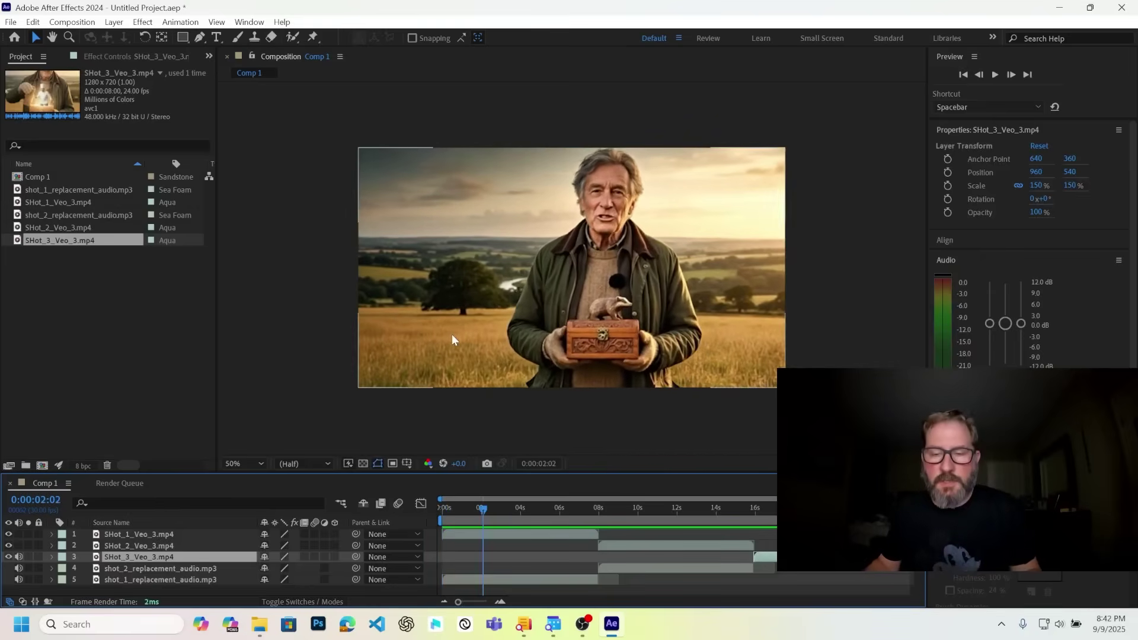